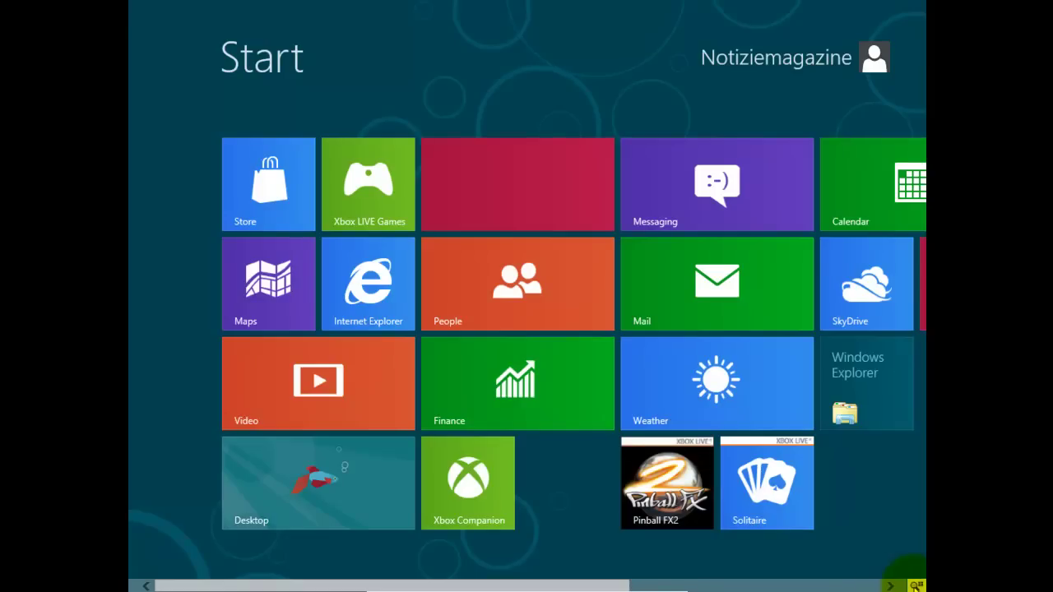
Browse the Start screen tiles and try to open the SkyDrive app, quitting it at the account settings message
click(891, 586)
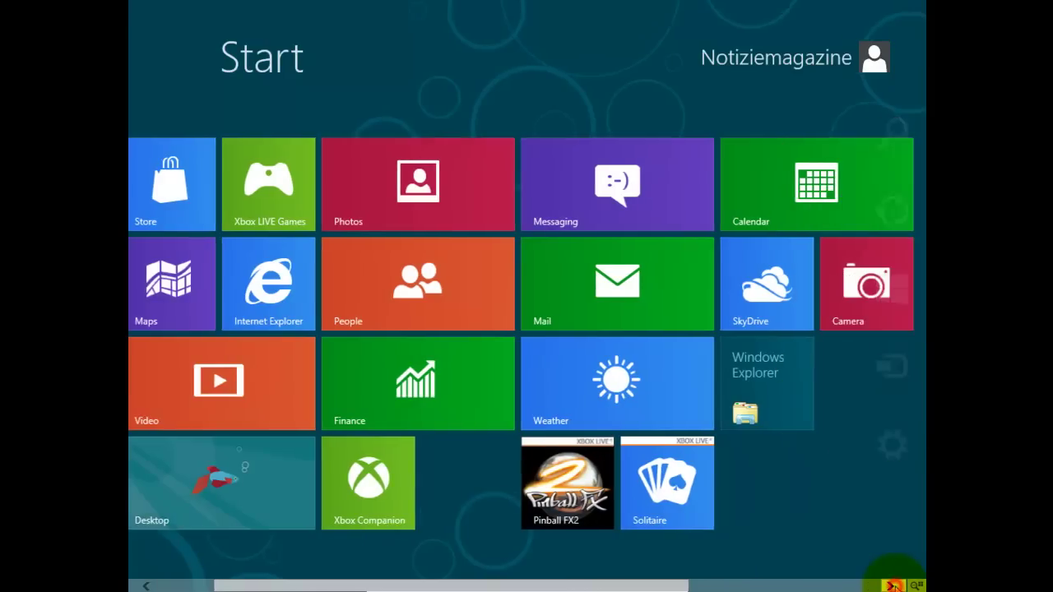
click(891, 585)
click(891, 586)
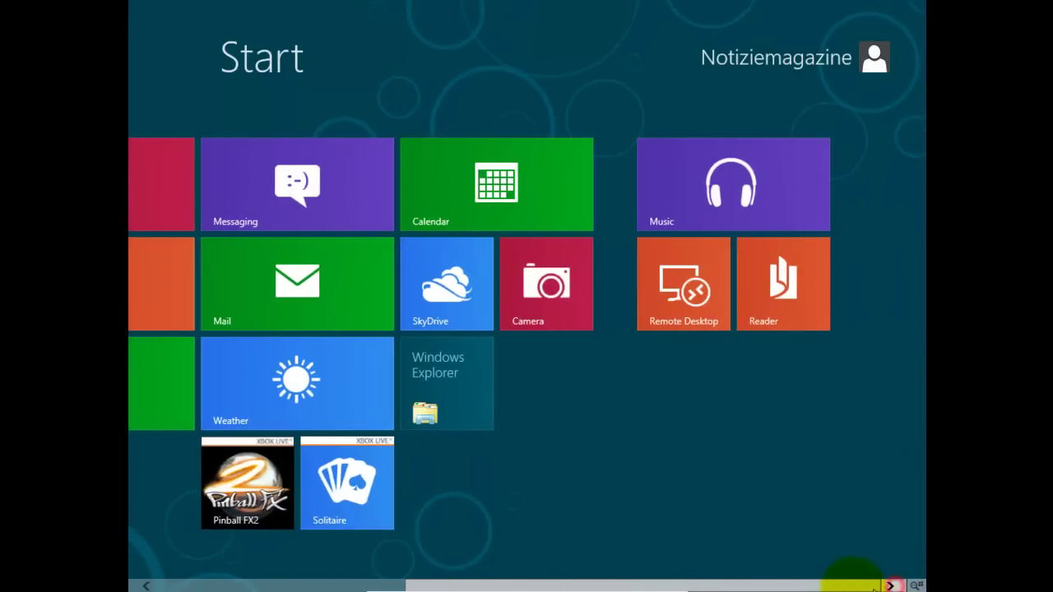
click(814, 587)
drag(761, 588, 663, 585)
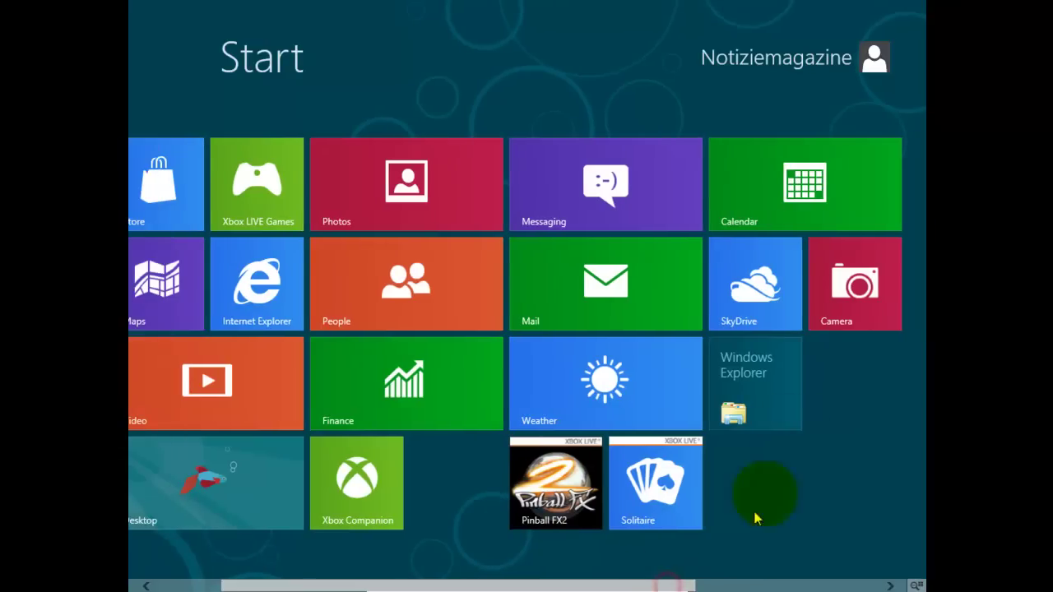
click(761, 300)
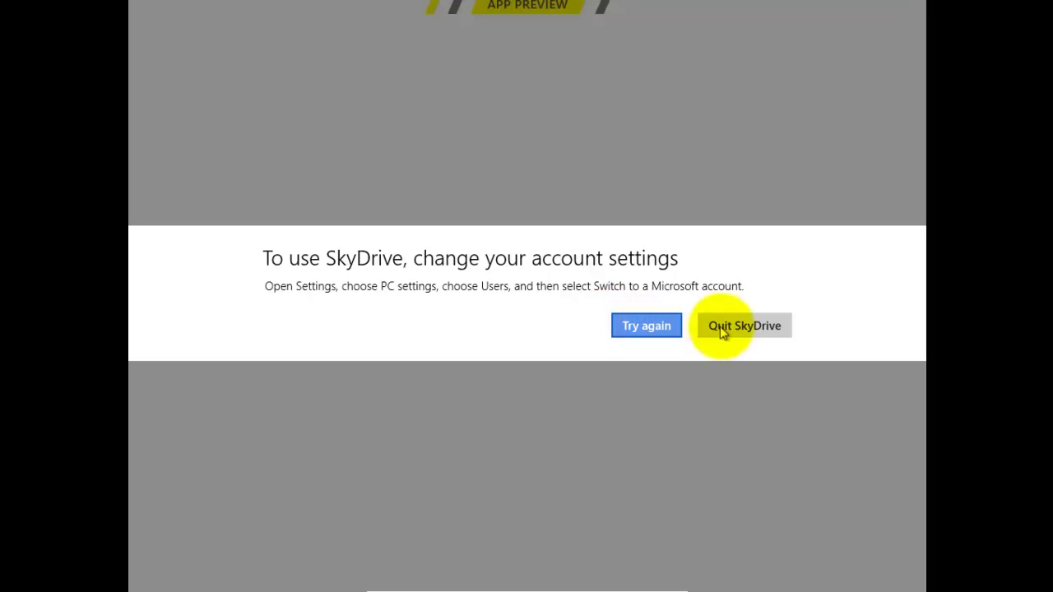
click(747, 327)
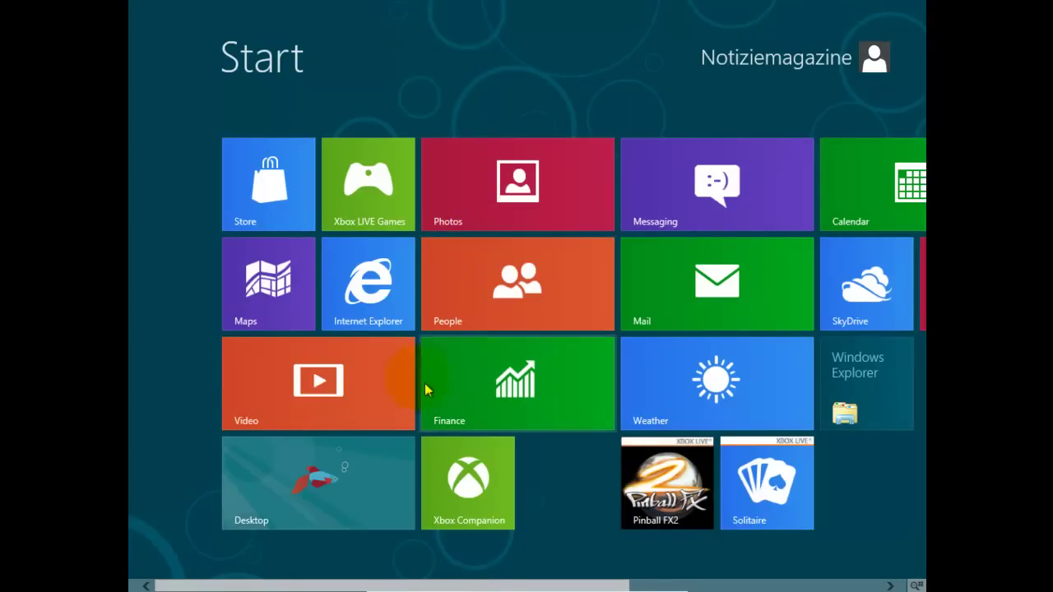
Open Internet Explorer from the Start screen and search Bing for "notiziemagazine"
click(378, 306)
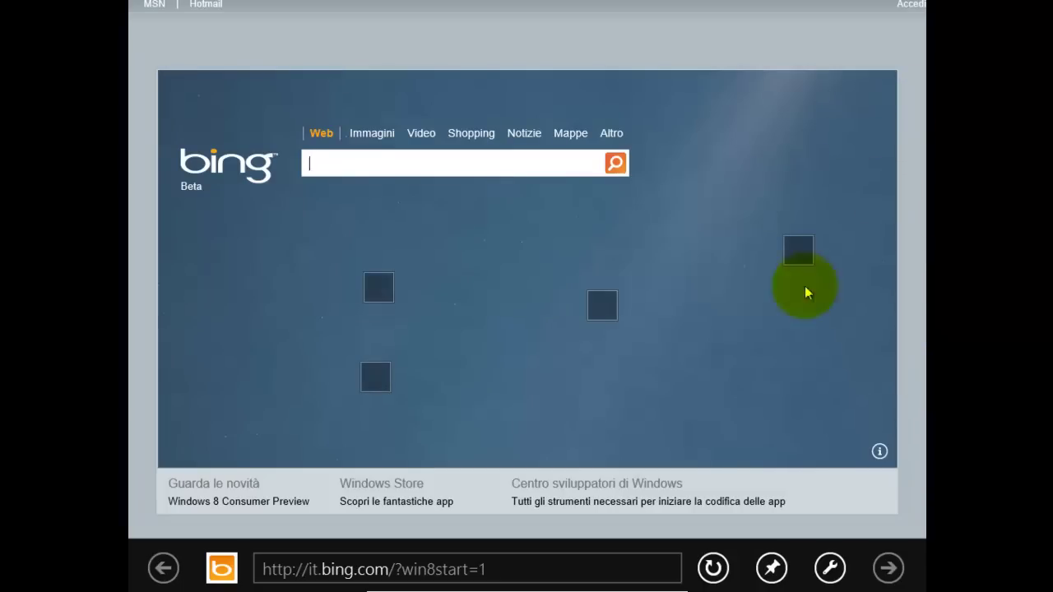
click(443, 170)
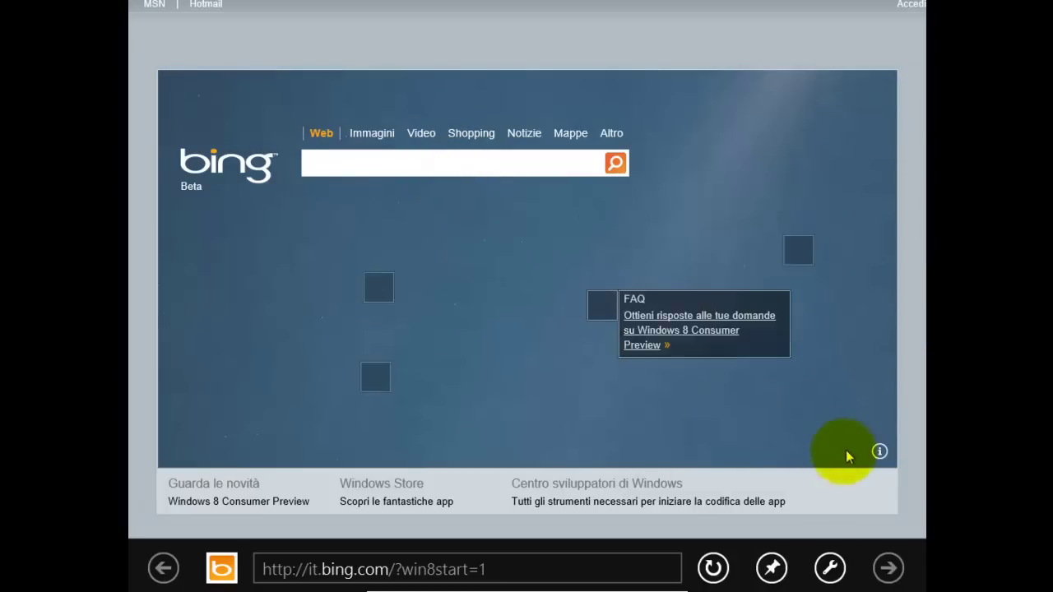
click(520, 157)
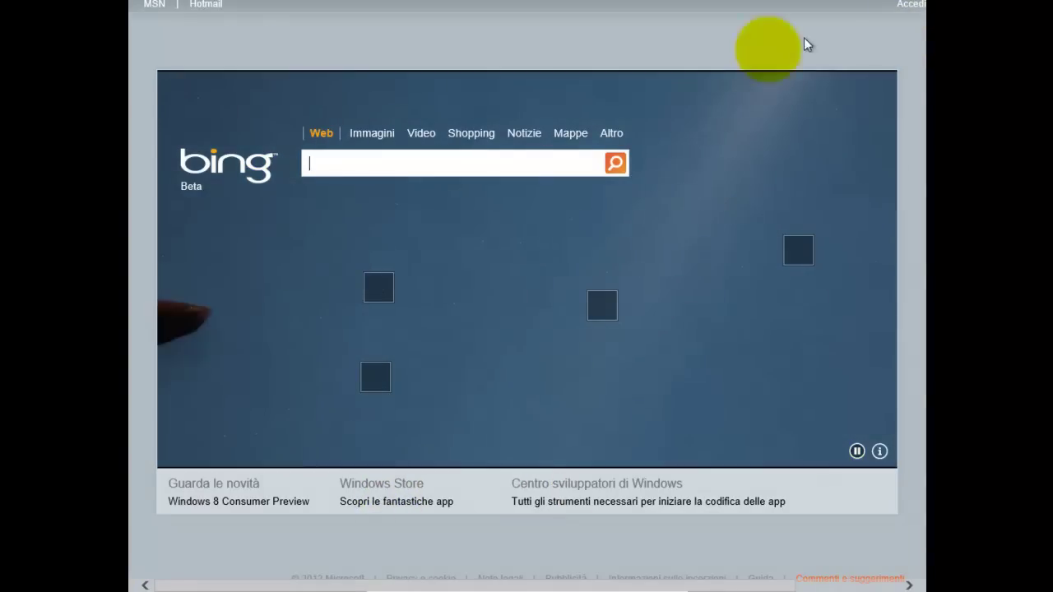
click(567, 167)
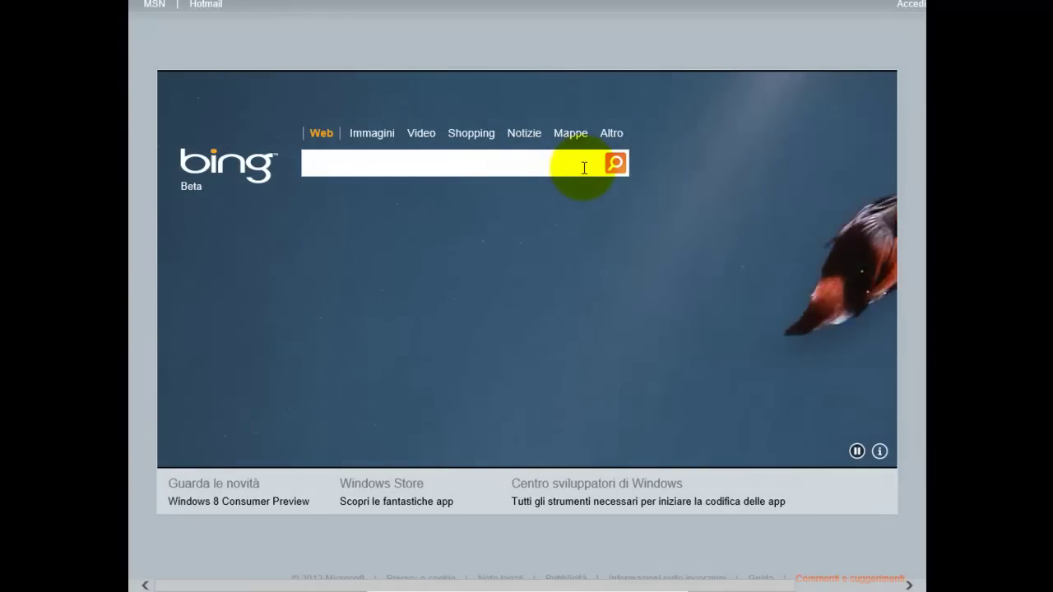
text(notizie)
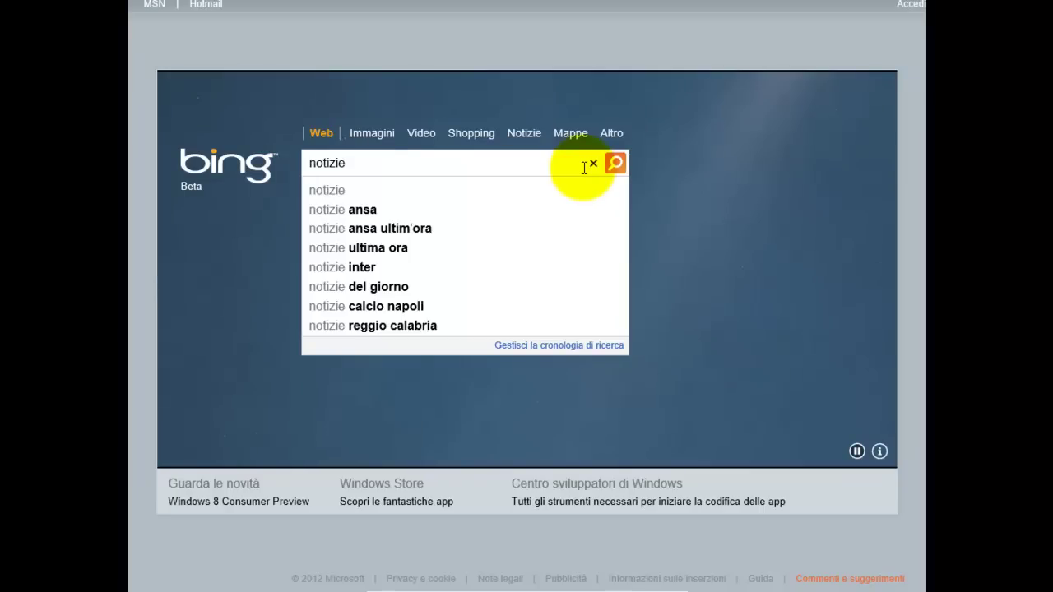
text(magazin)
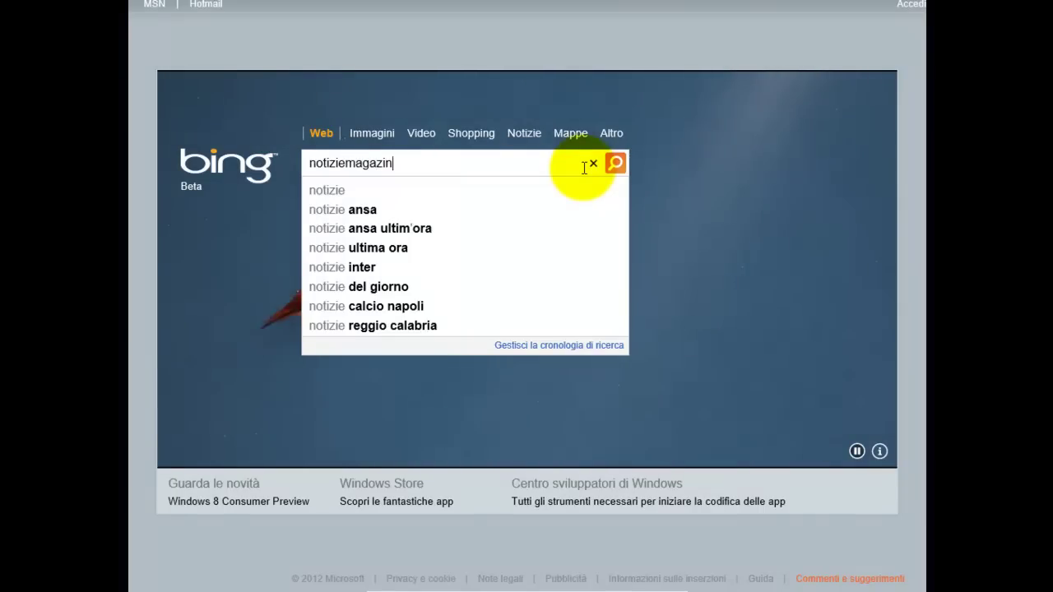
click(615, 164)
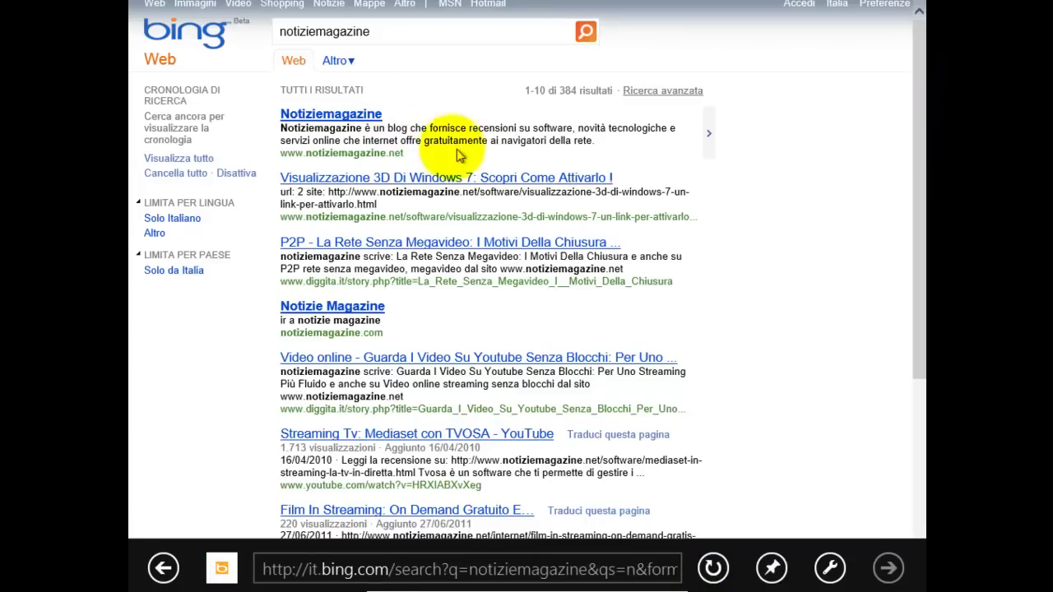
Look through the first page of Bing results for notiziemagazine and select the query text in the search box
scroll(520, 191, down, 3)
drag(920, 305, 915, 151)
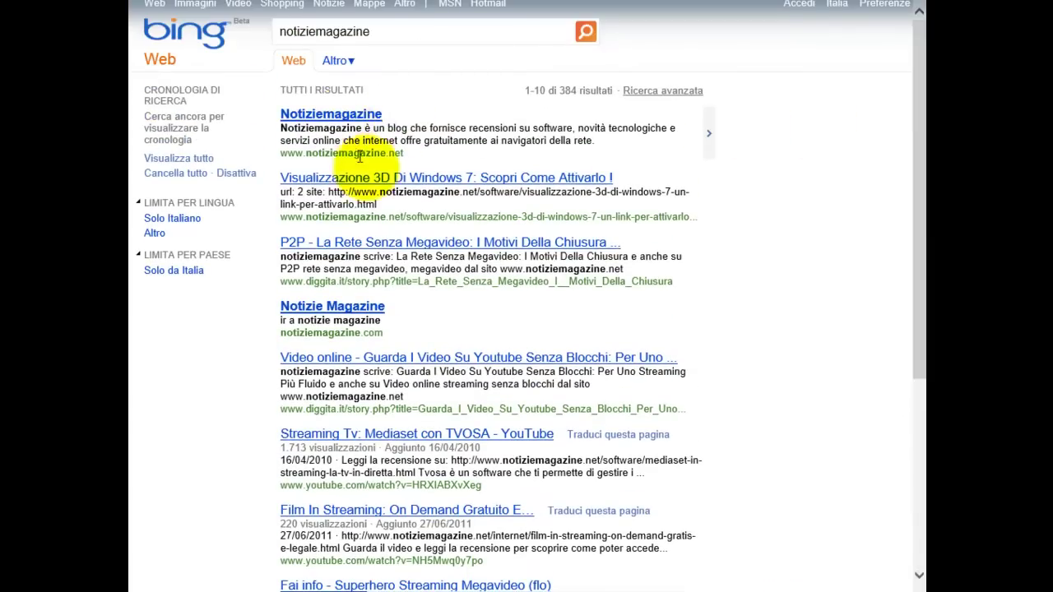
scroll(436, 535, down, 2)
mouse_move(424, 580)
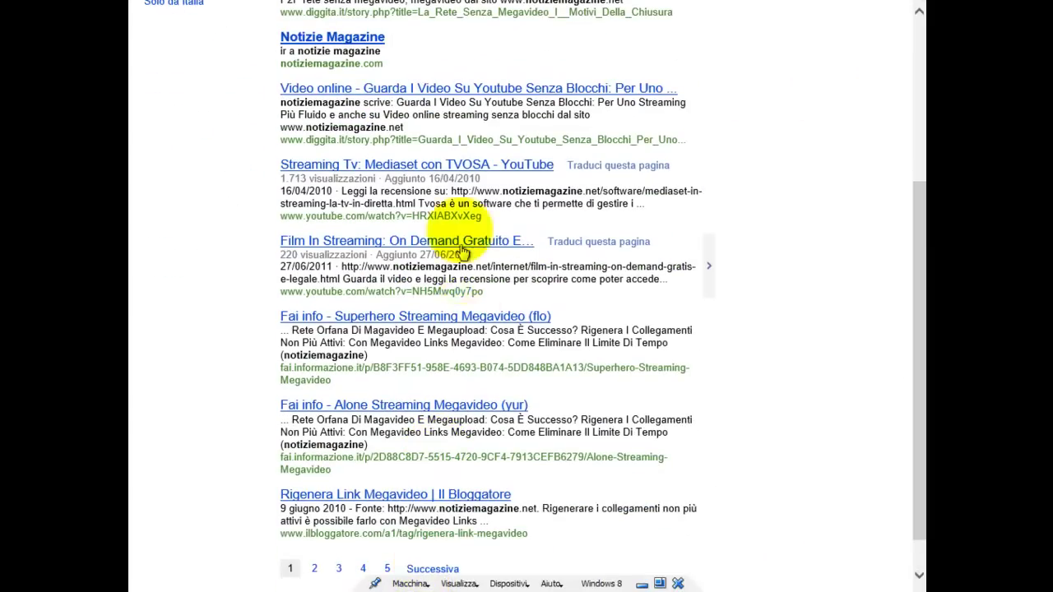
scroll(482, 117, up, 3)
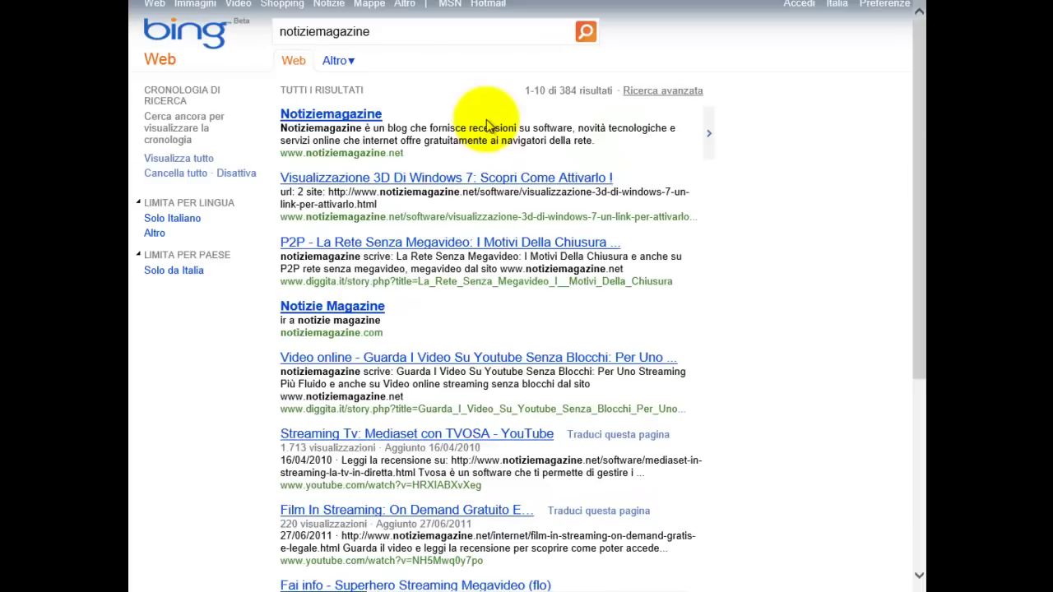
click(377, 31)
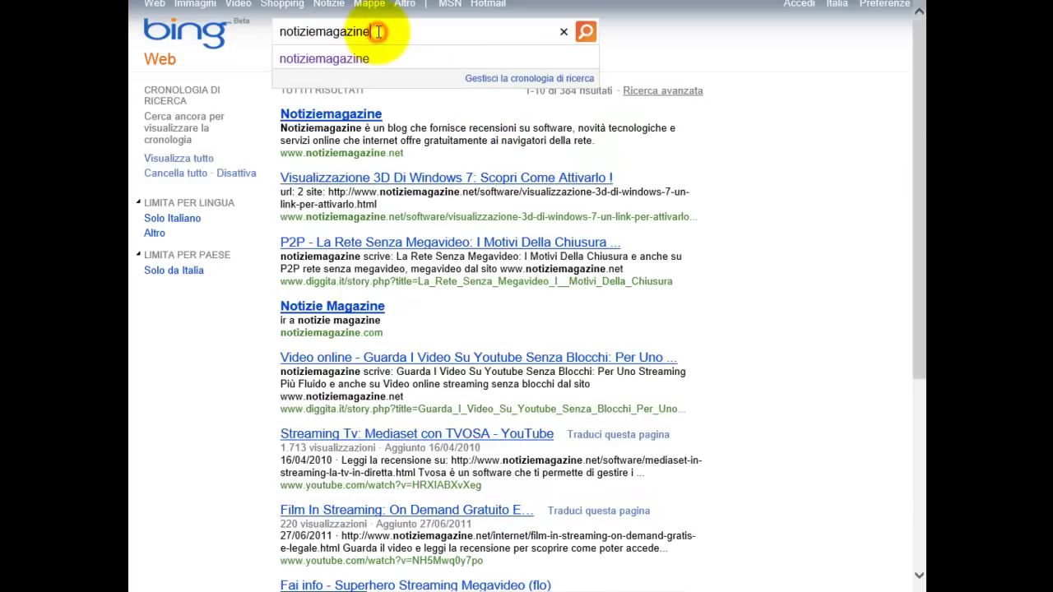
drag(376, 31, 282, 31)
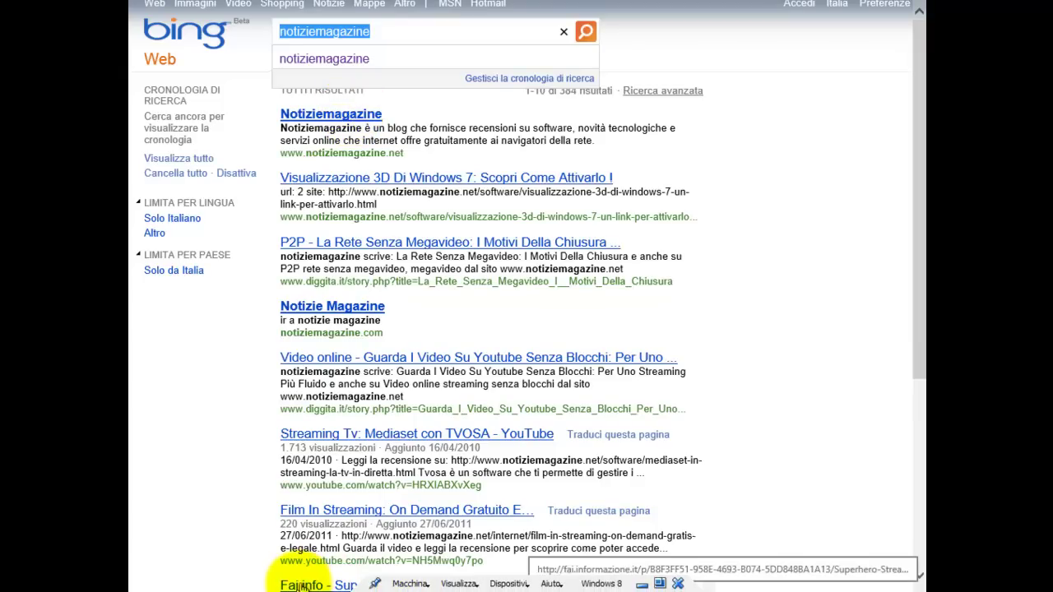
Open the Internet Explorer 9 Help and How-to page on windows.microsoft.com and look through its topics
click(301, 244)
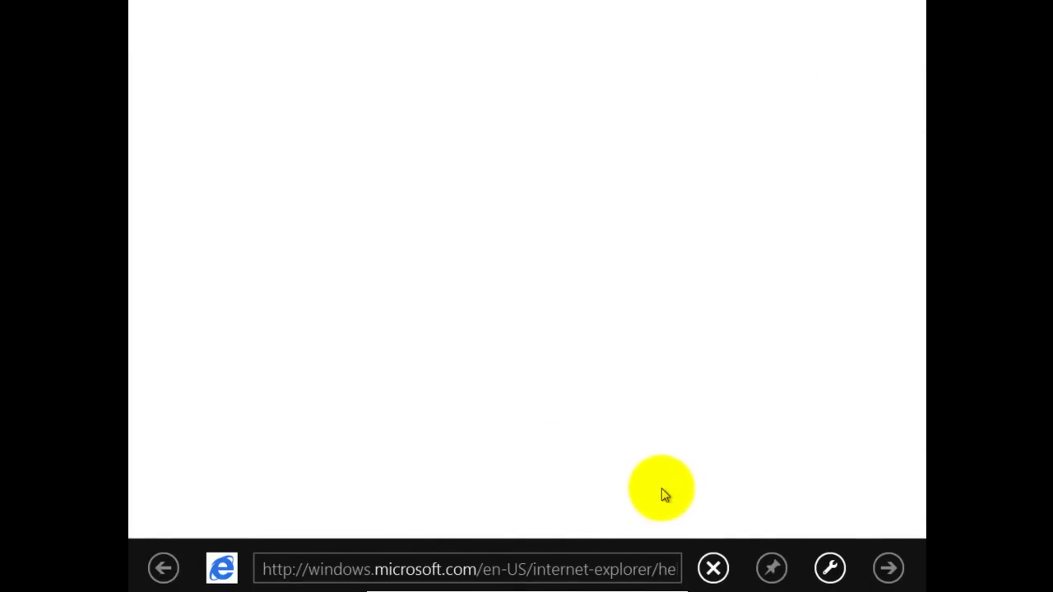
key(ctrl+f)
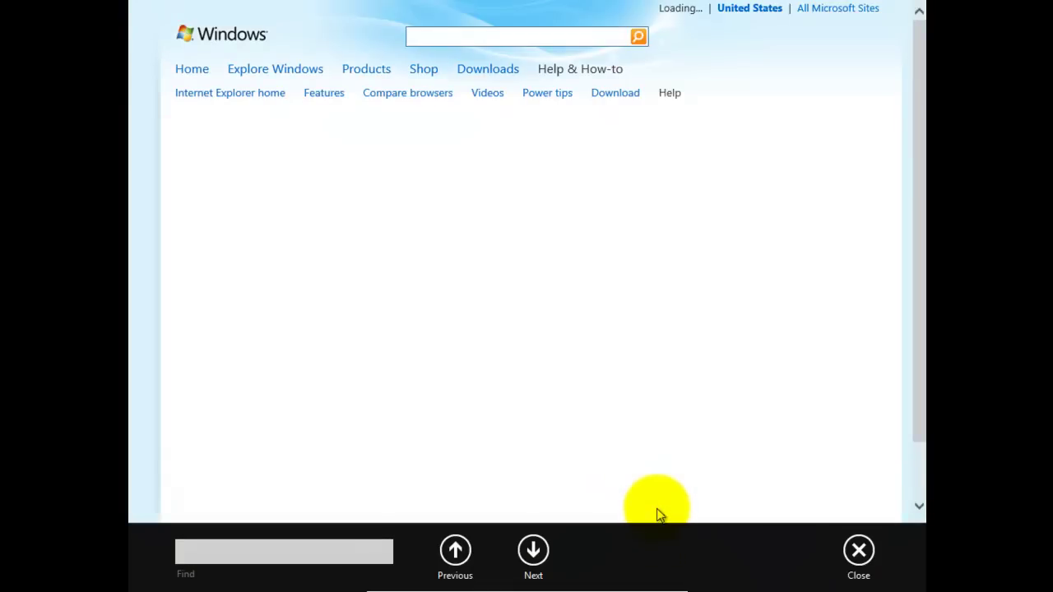
drag(916, 216, 917, 280)
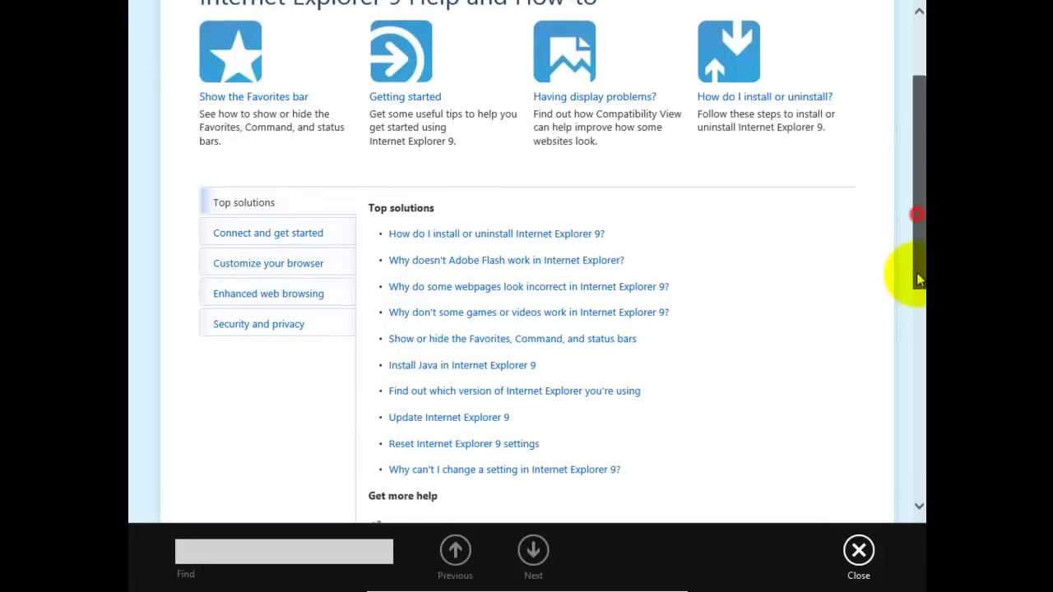
key(alt+d)
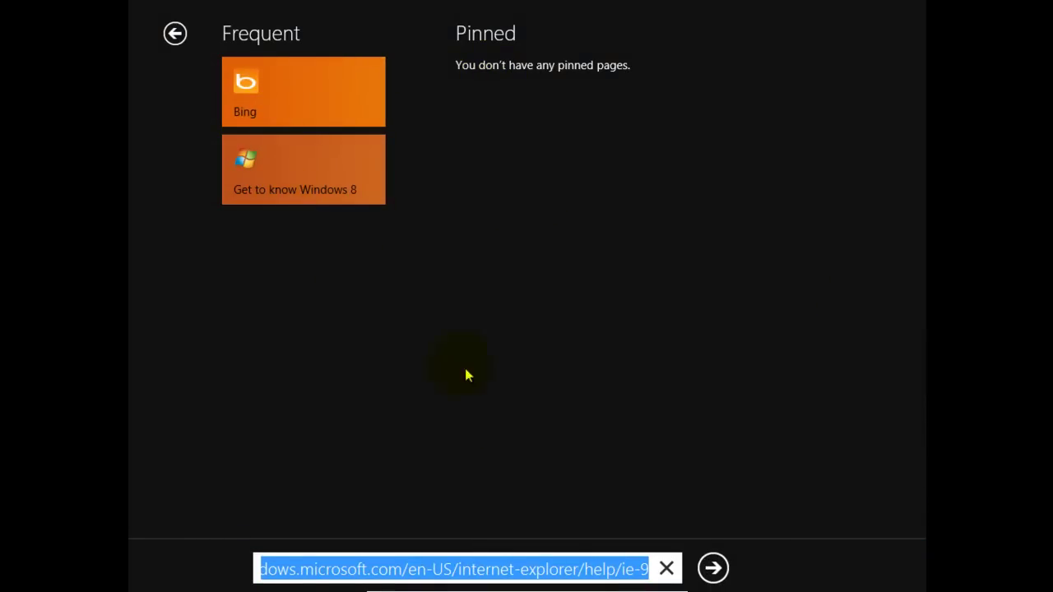
click(706, 571)
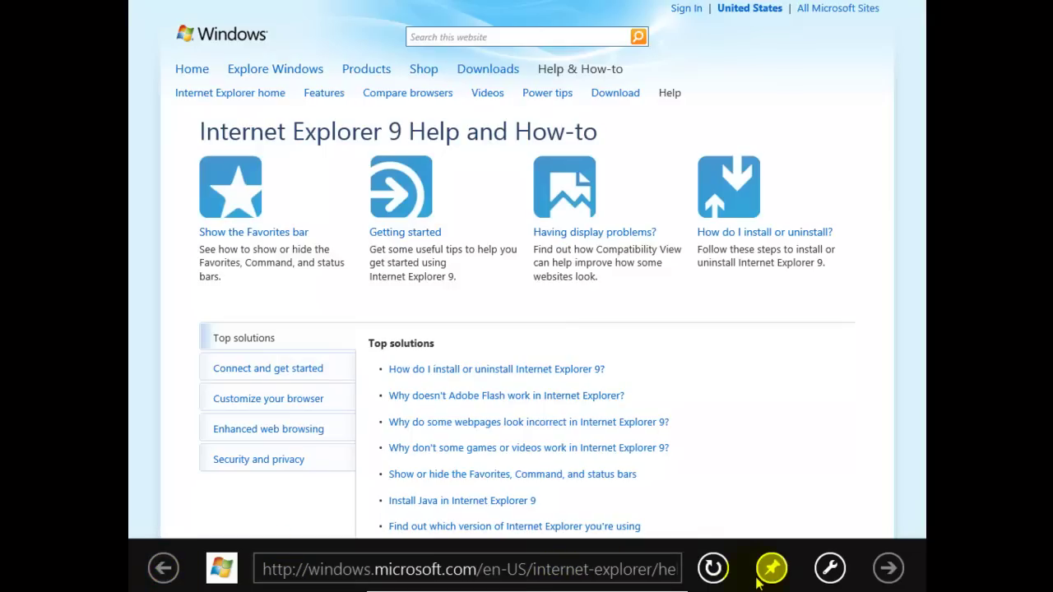
View the help page on the desktop and maximize its browser window
click(830, 568)
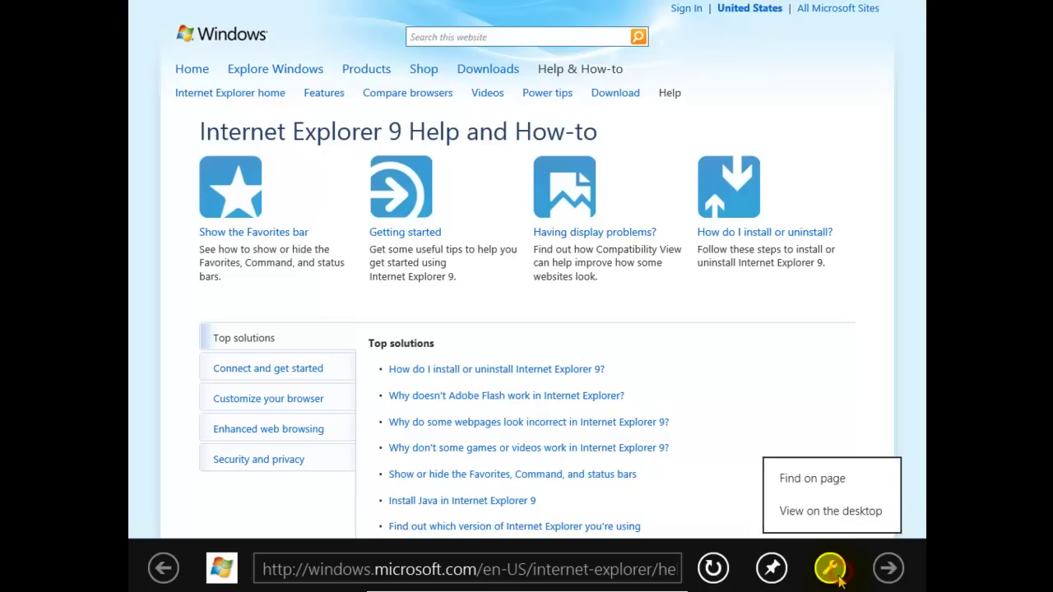
click(827, 511)
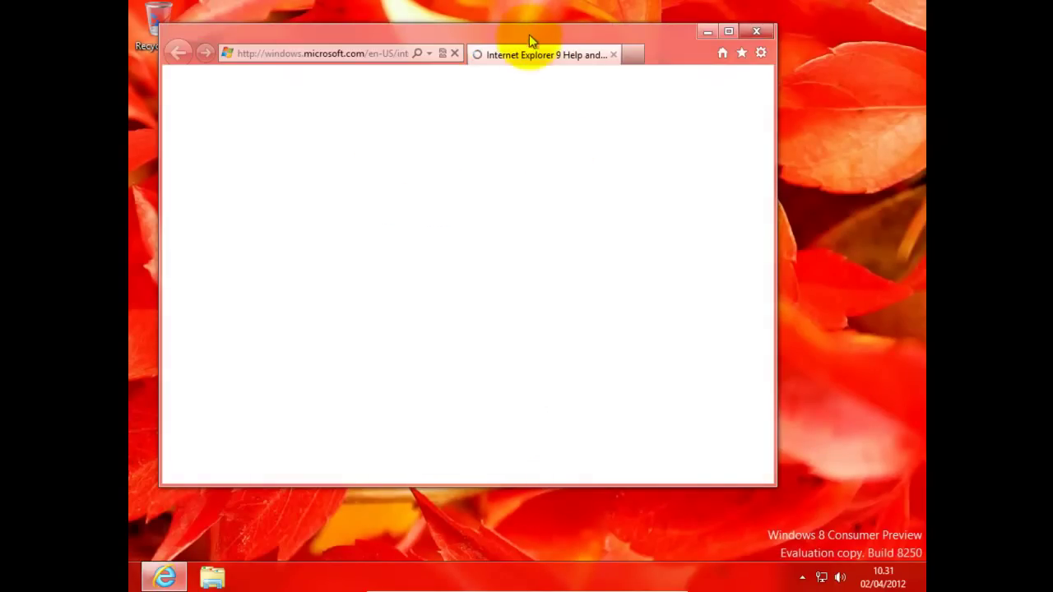
drag(532, 40, 576, 40)
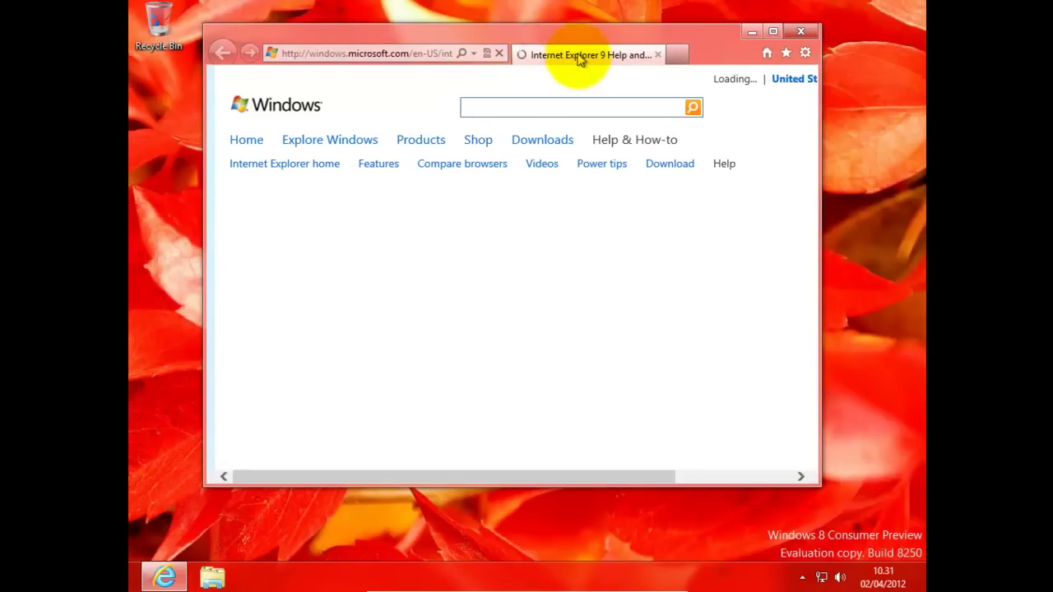
drag(428, 35, 568, 50)
click(780, 40)
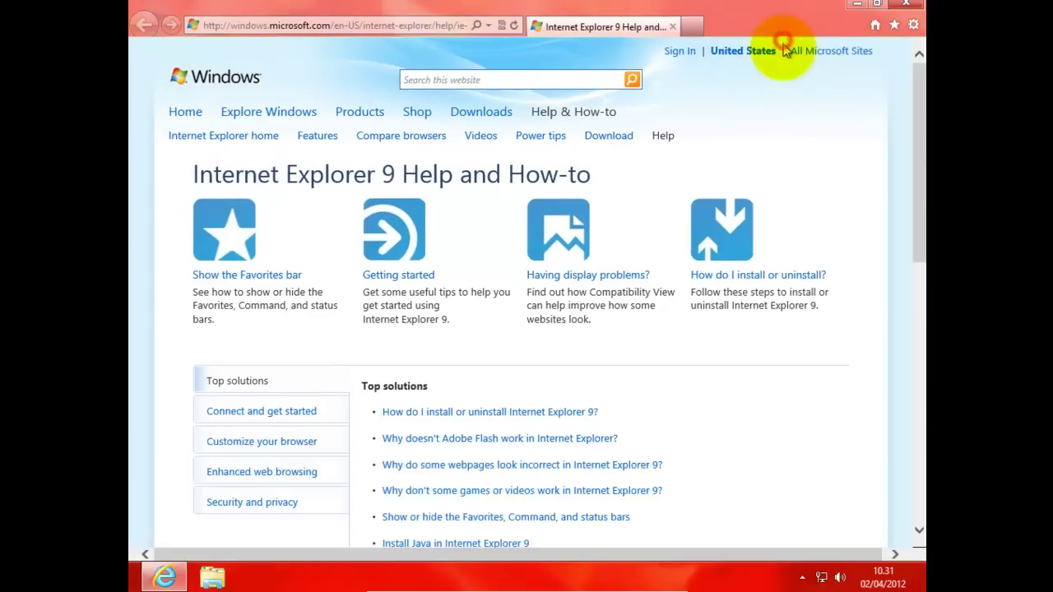
drag(919, 94, 924, 71)
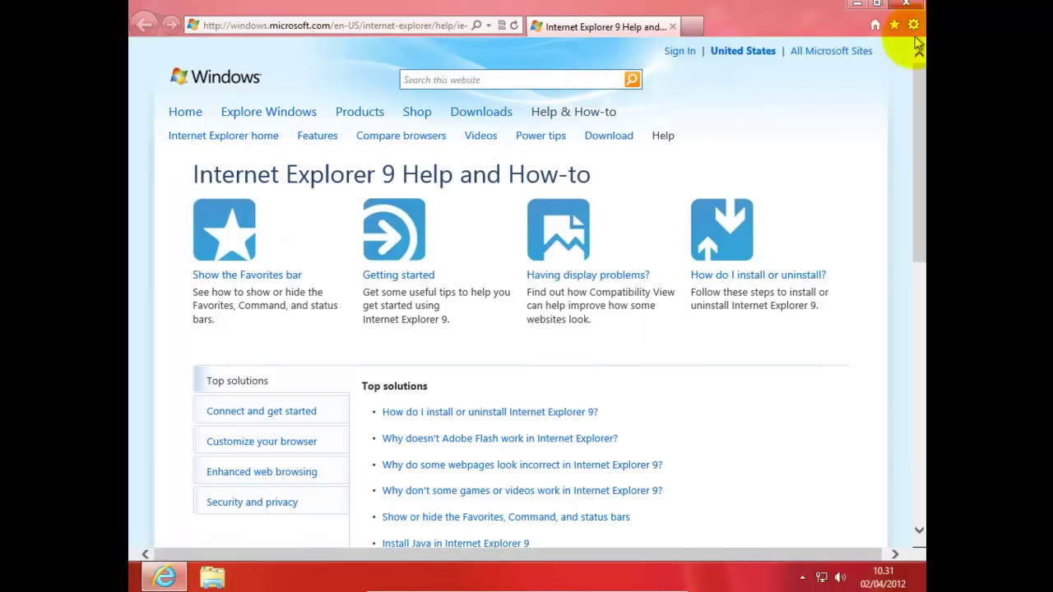
click(437, 26)
text(www.googl)
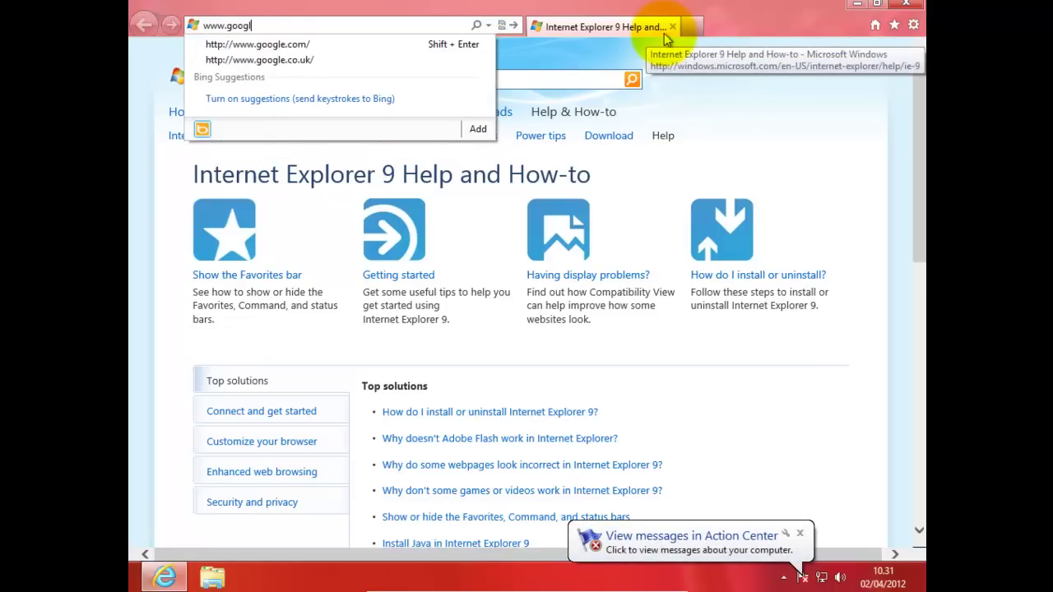
text(e.it)
key(Return)
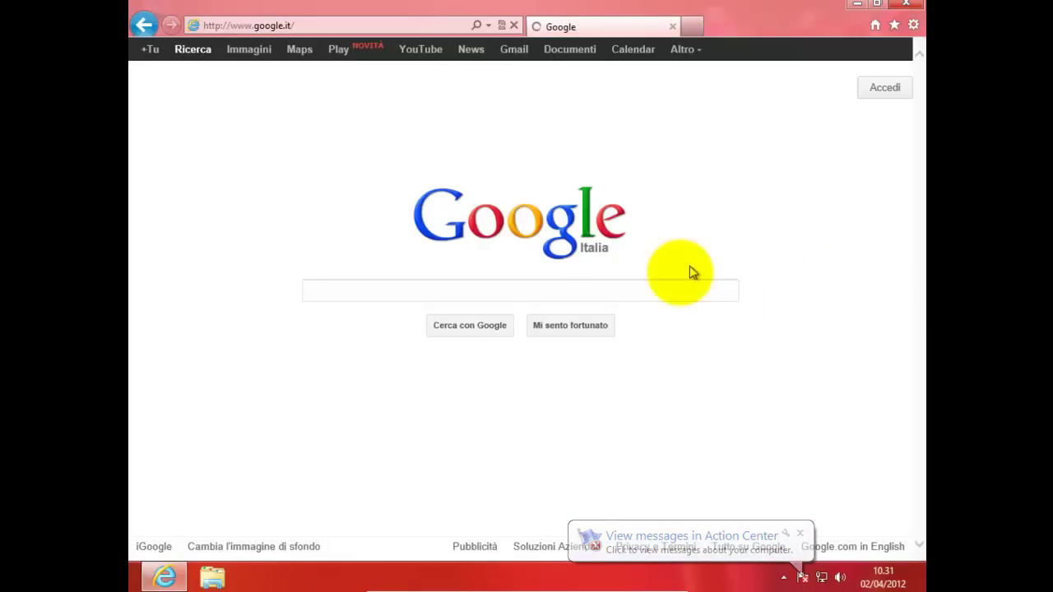
click(636, 289)
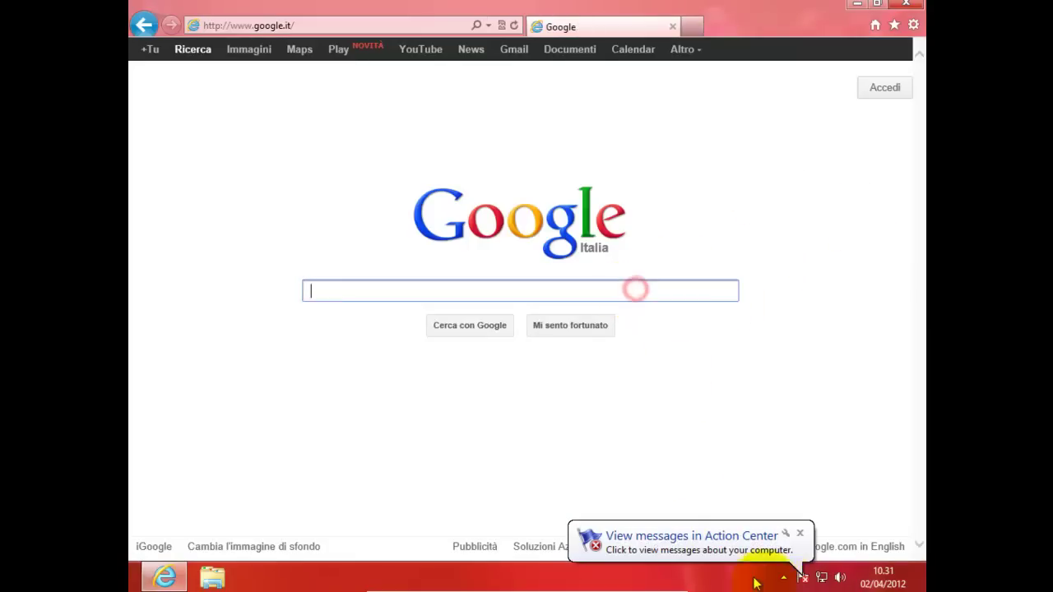
click(801, 534)
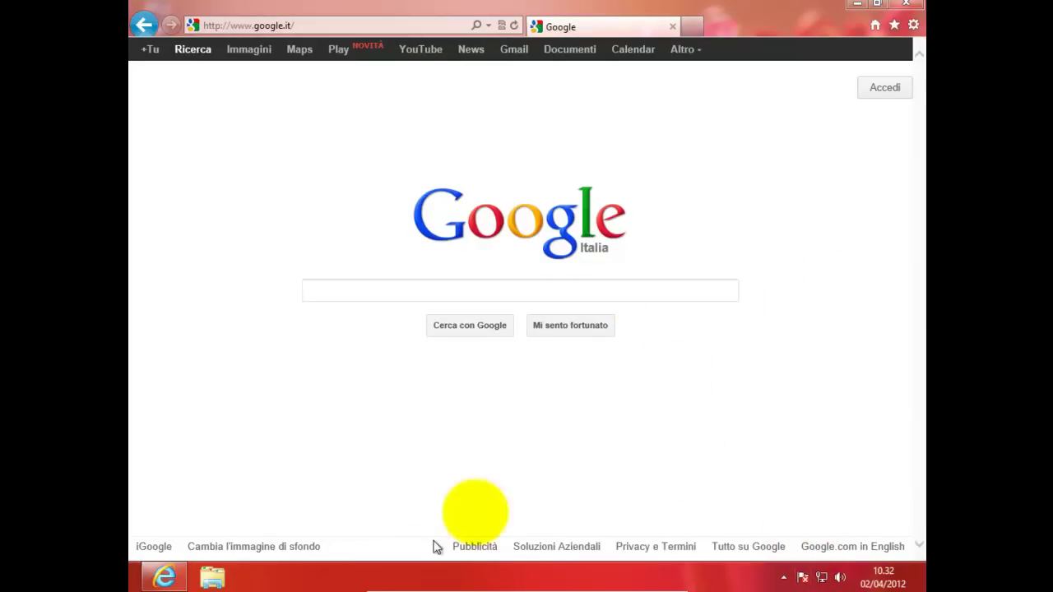
Open Internet options, move the dialog to the middle of the page and show its Security settings
click(914, 25)
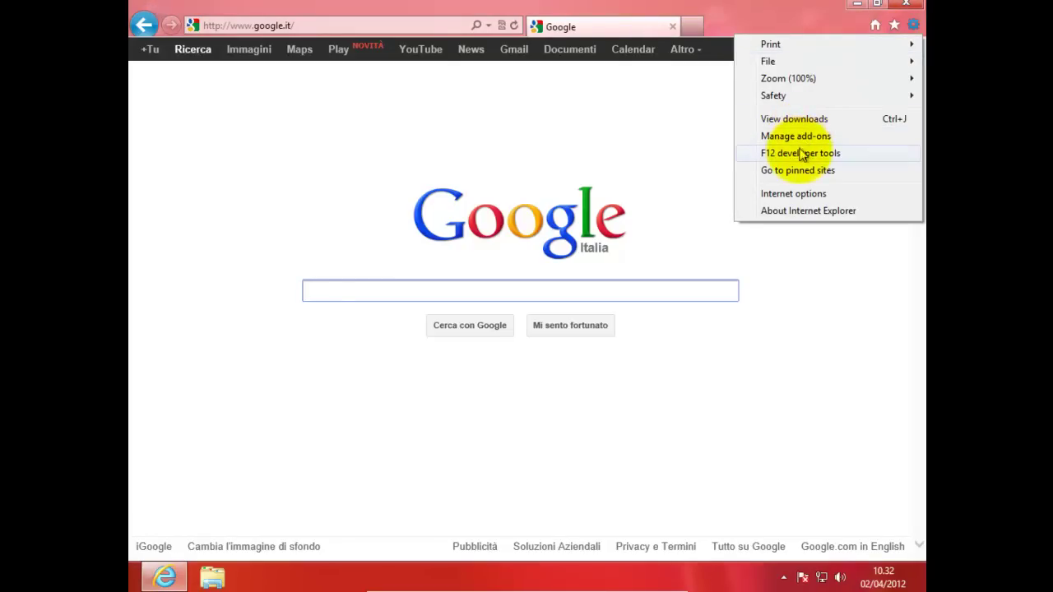
click(795, 198)
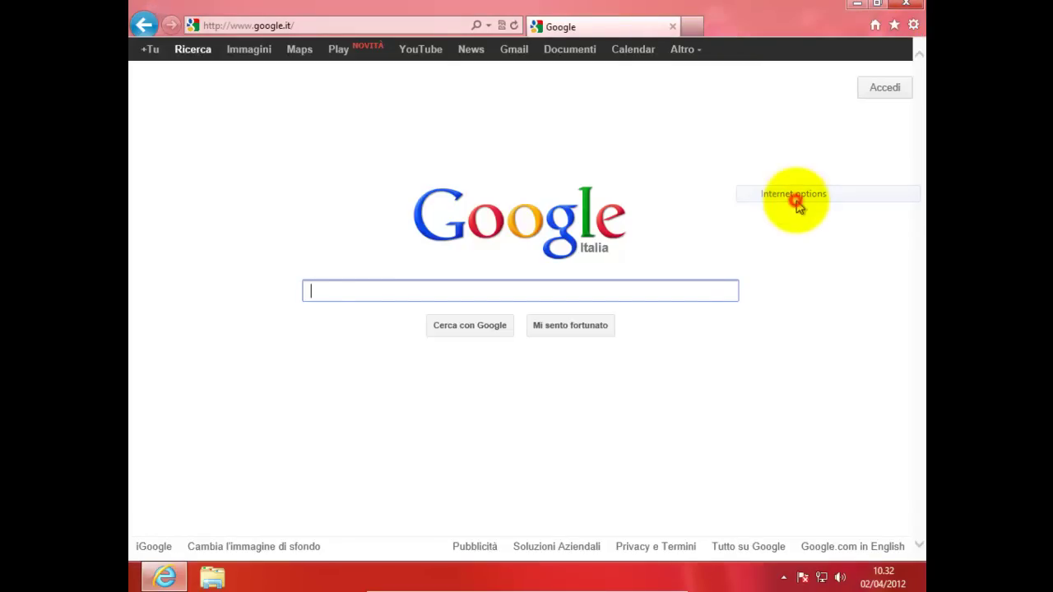
drag(335, 18, 557, 61)
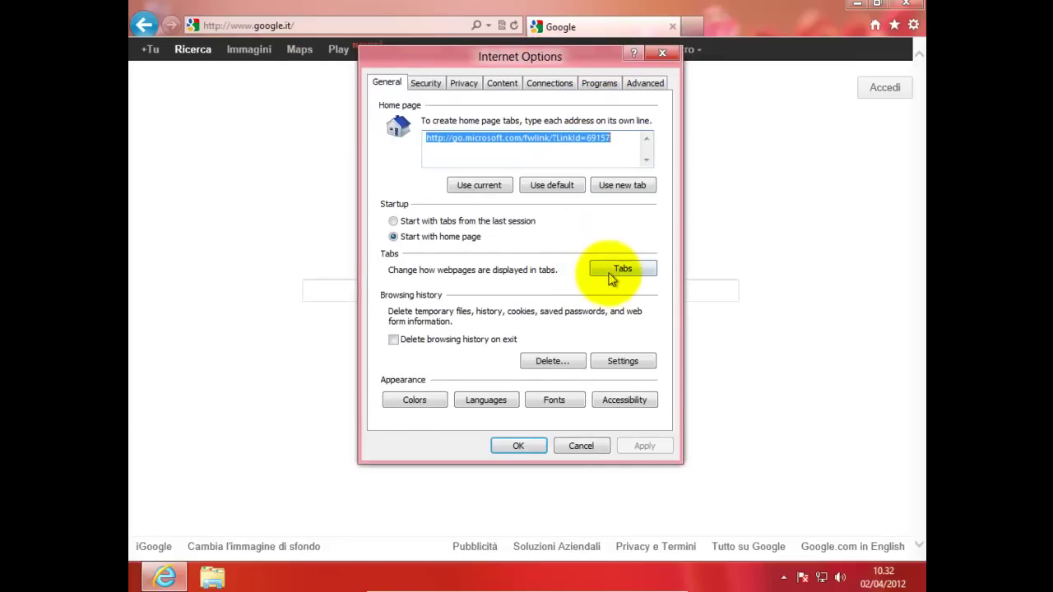
click(438, 84)
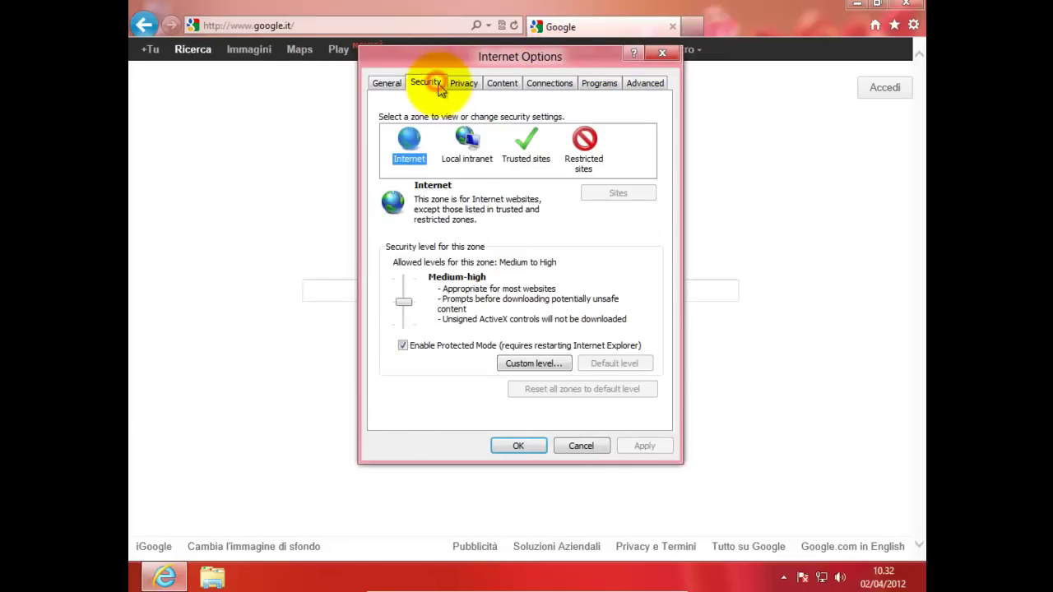
Close Internet Options and the desktop browser window, and relaunch Internet Explorer from the desktop
click(663, 52)
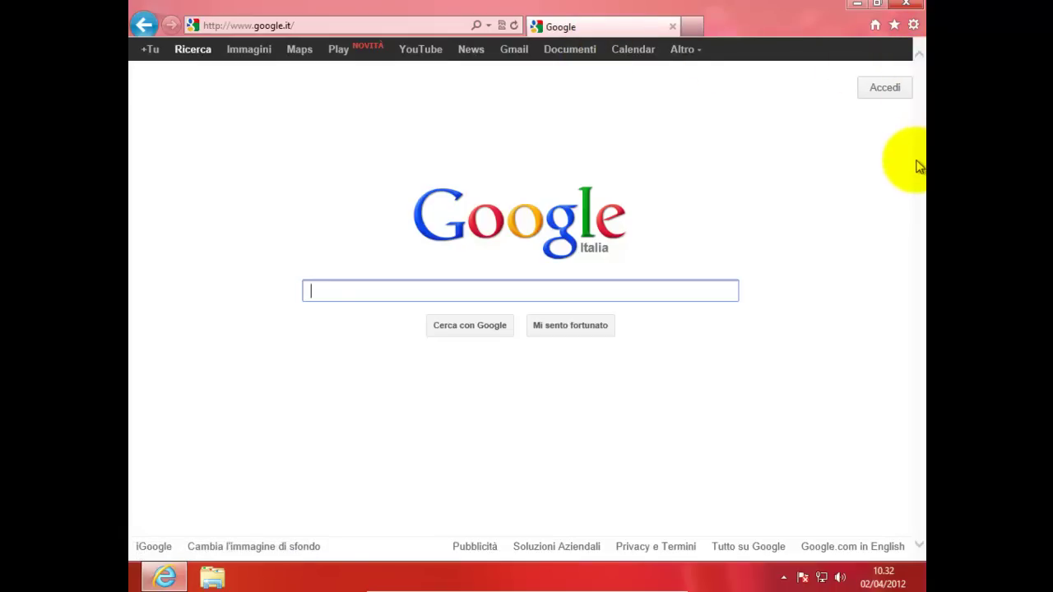
click(907, 6)
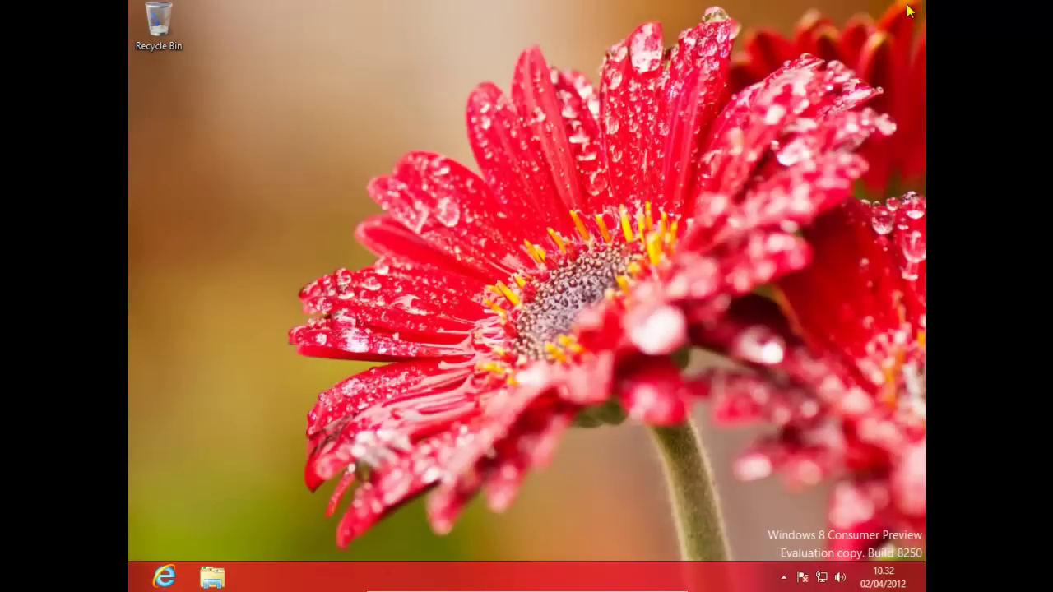
click(165, 576)
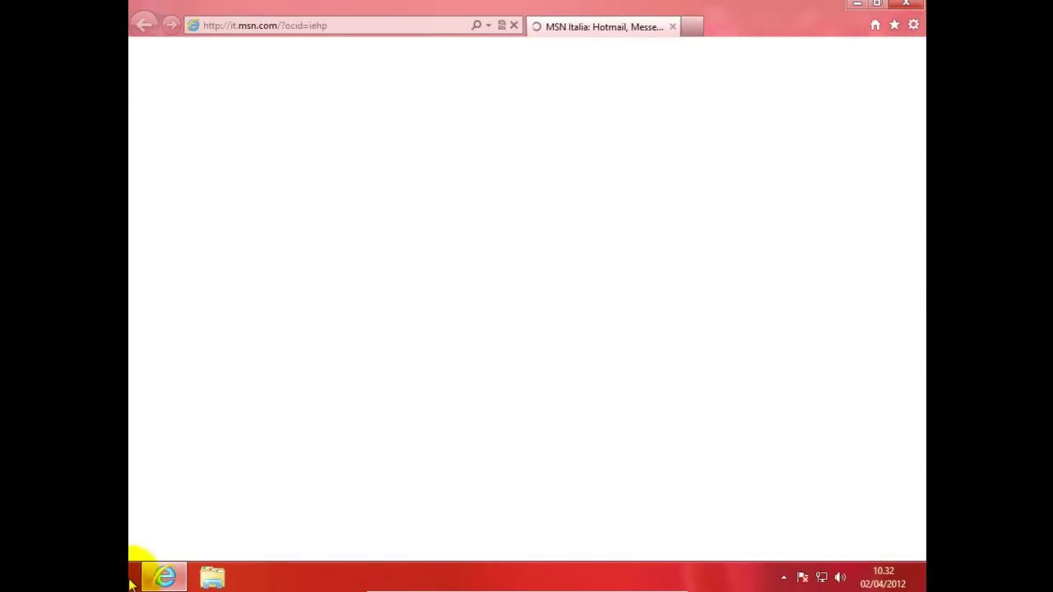
Return to the Start screen and try to open the Mail app
click(131, 585)
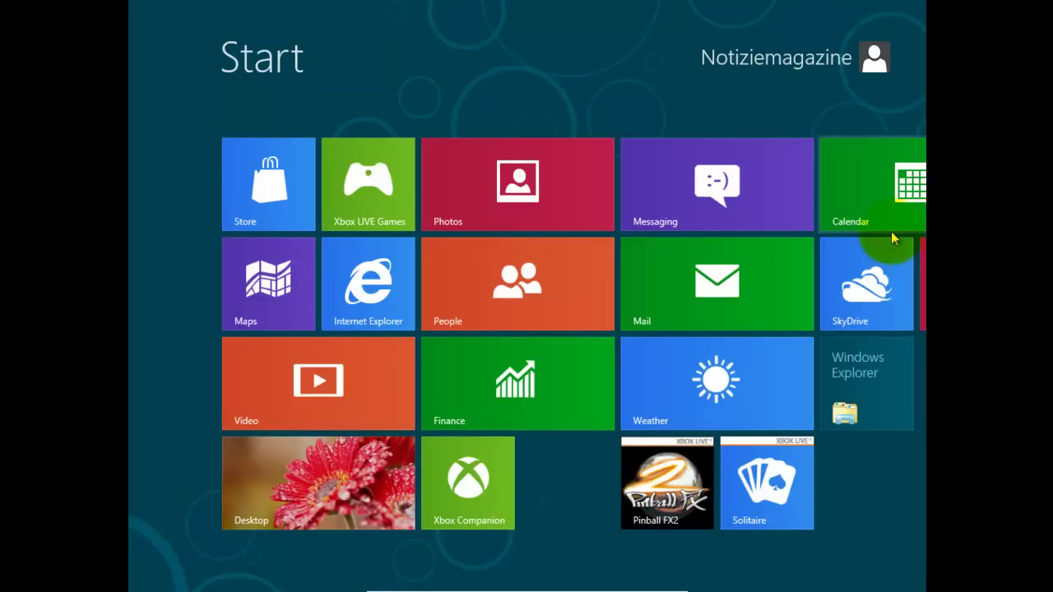
click(713, 295)
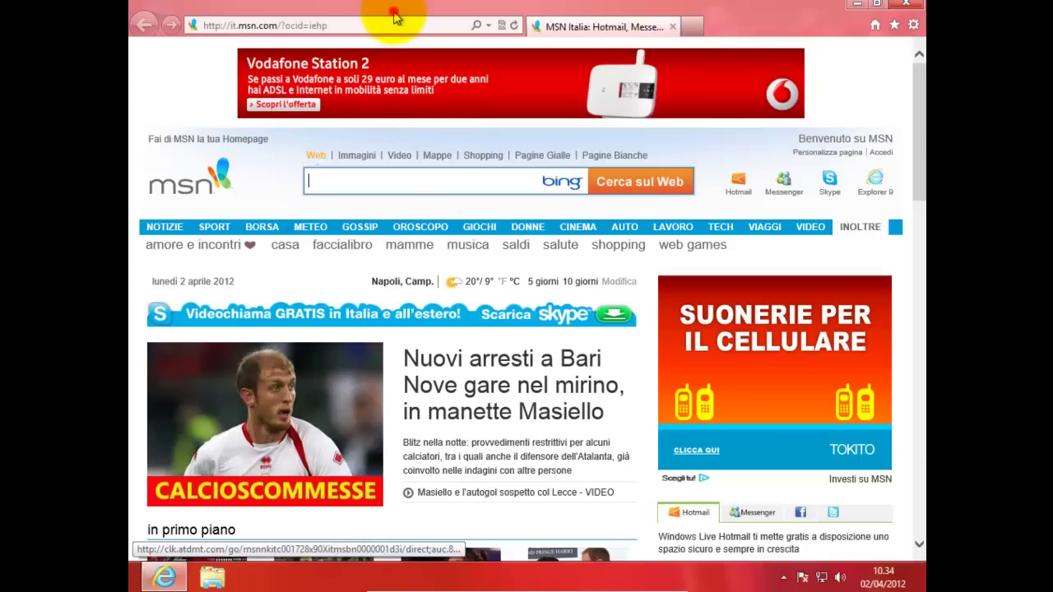
Open the Hotmail sign-in page from the MSN homepage, go to its Windows Live ID field and minimize the browser
click(739, 191)
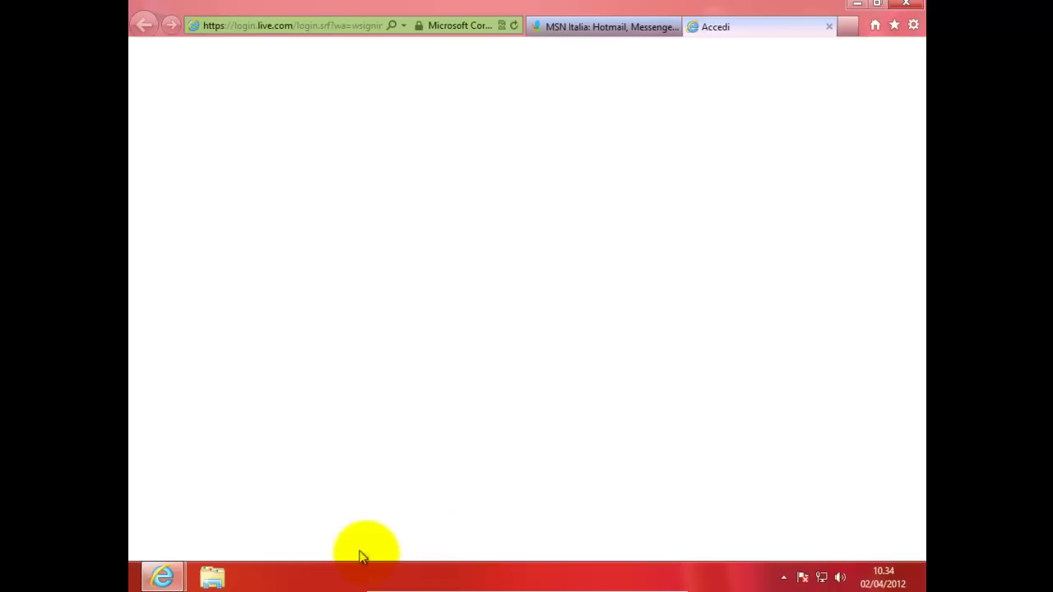
click(626, 229)
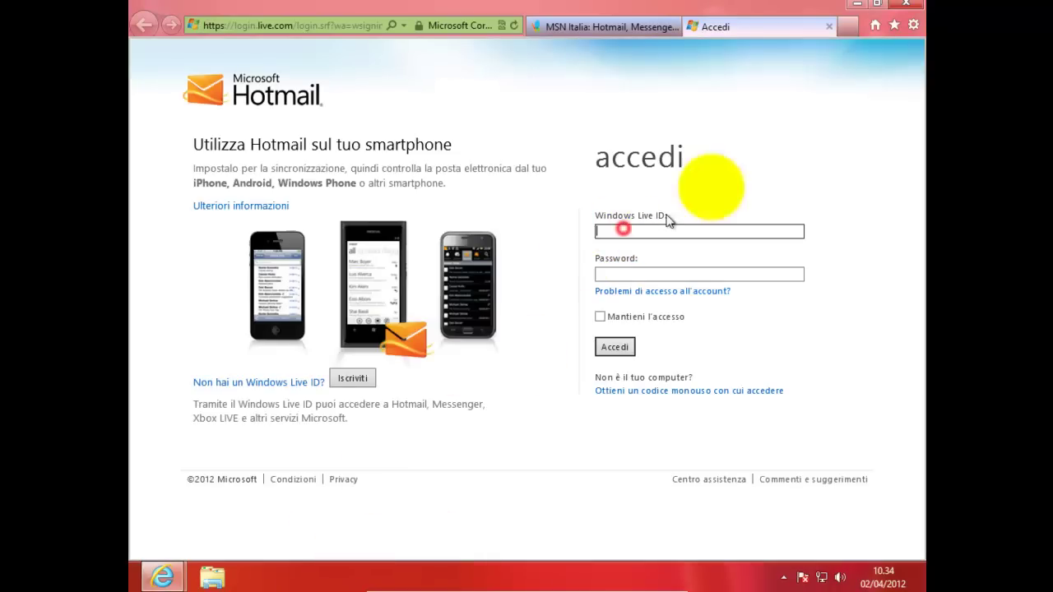
click(857, 4)
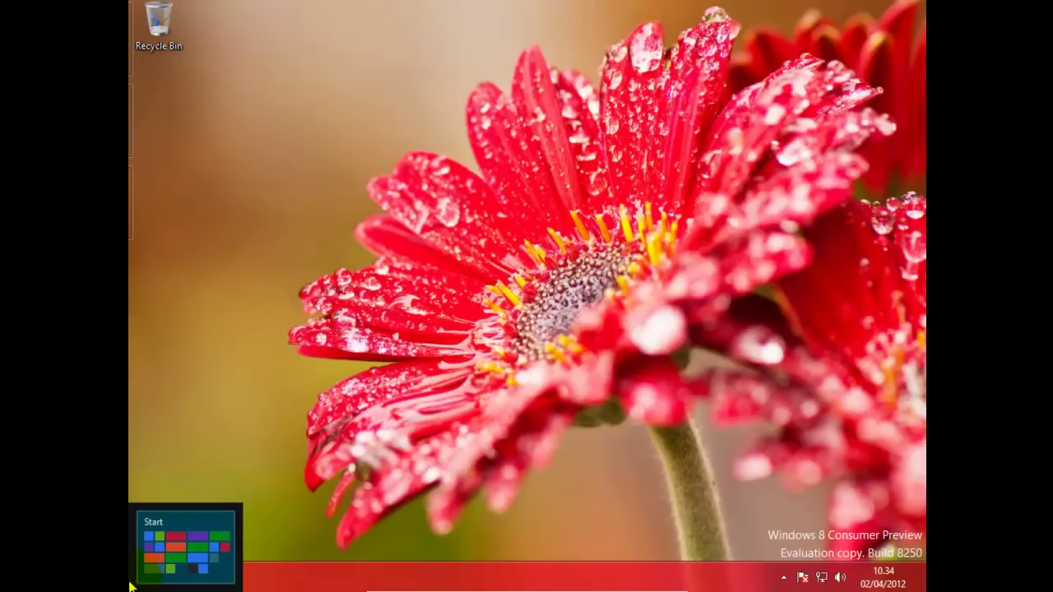
Open Windows Explorer from the Start screen, view the Documents library in a maximized window and close it
click(140, 581)
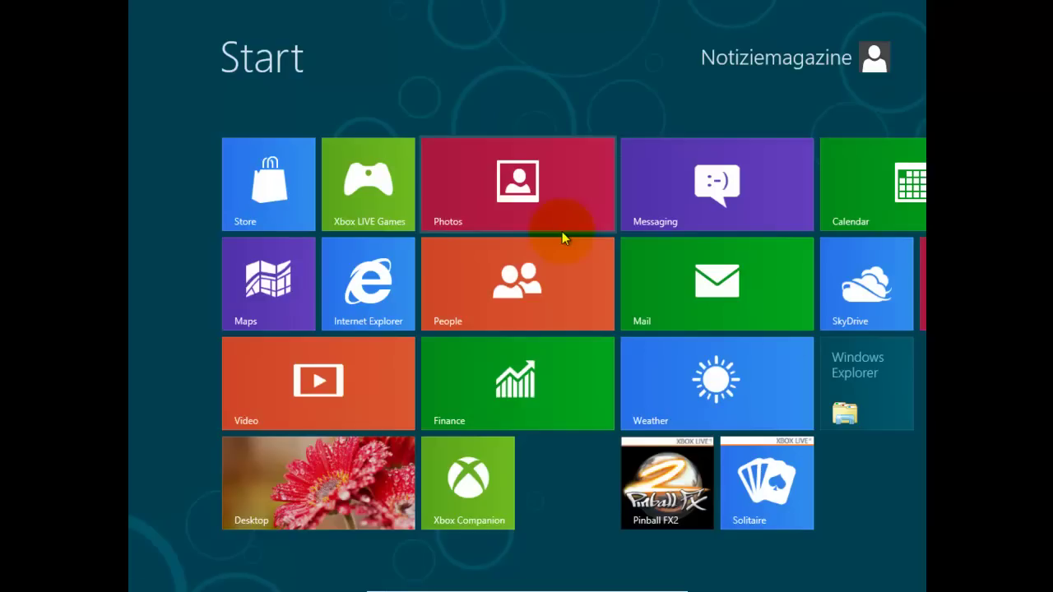
mouse_move(646, 586)
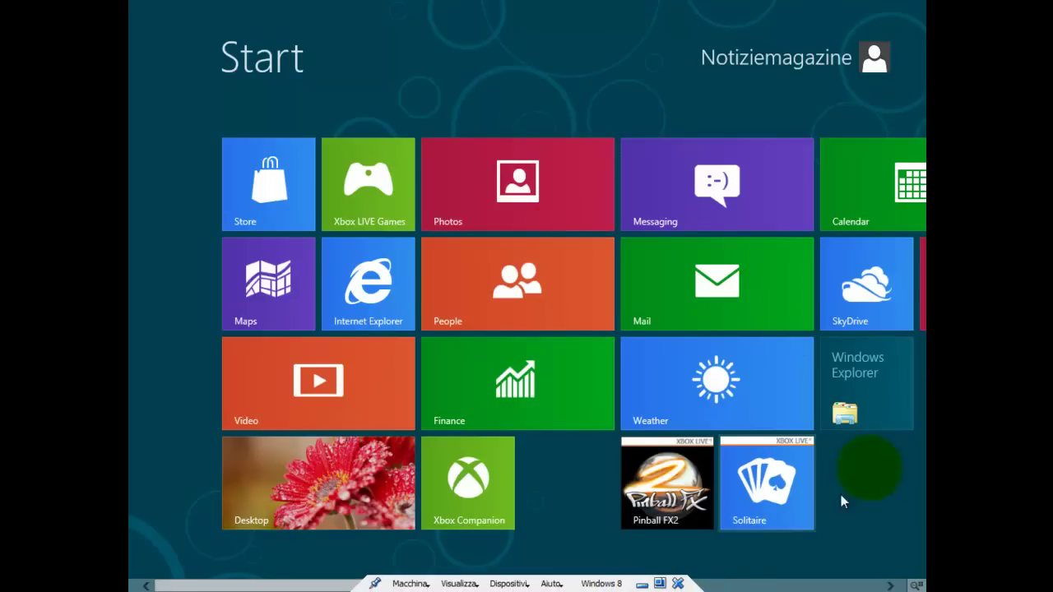
click(861, 405)
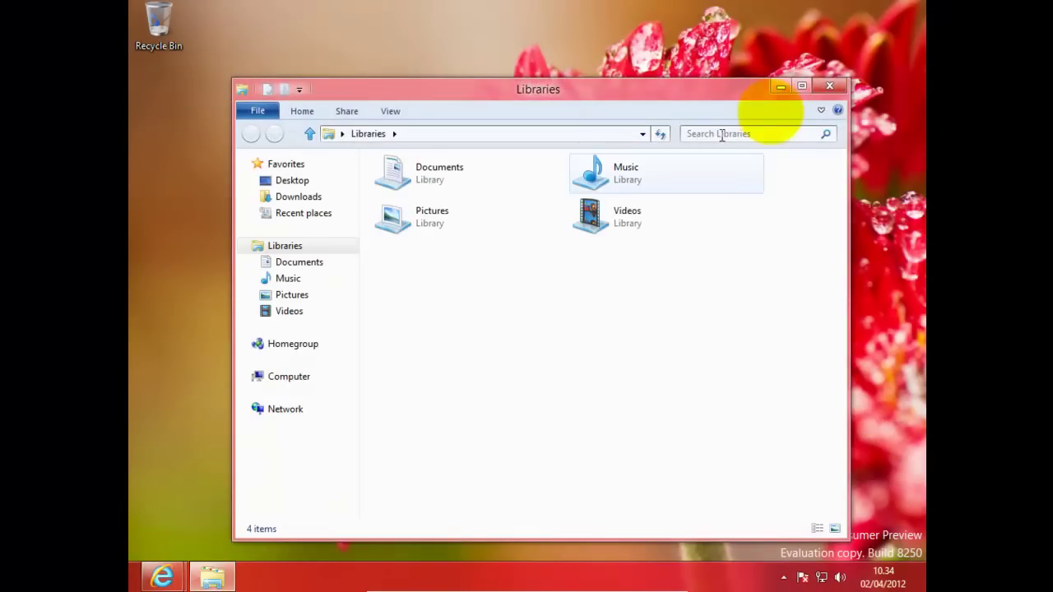
click(802, 86)
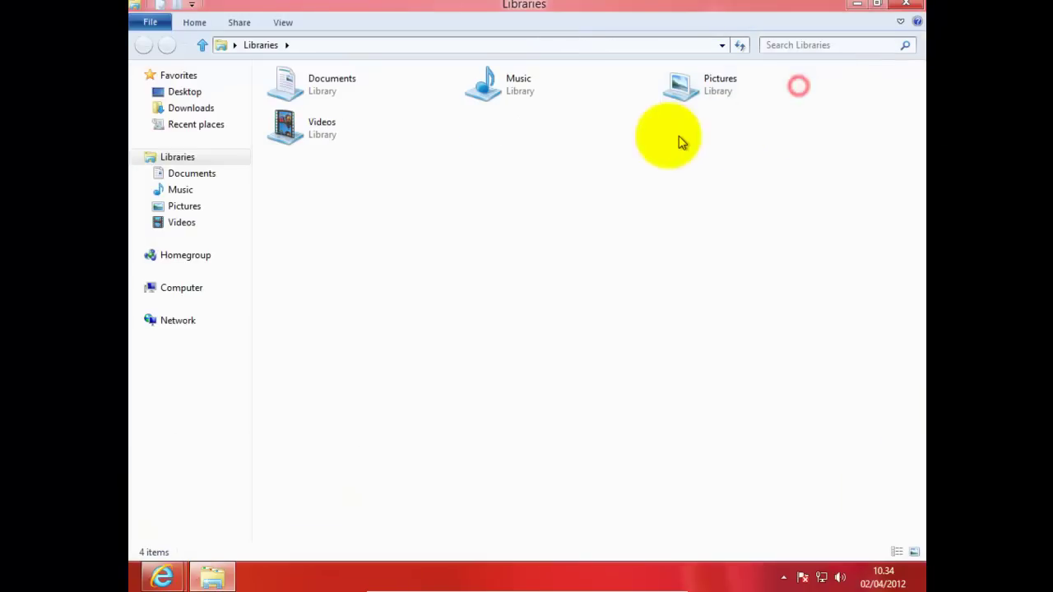
click(188, 174)
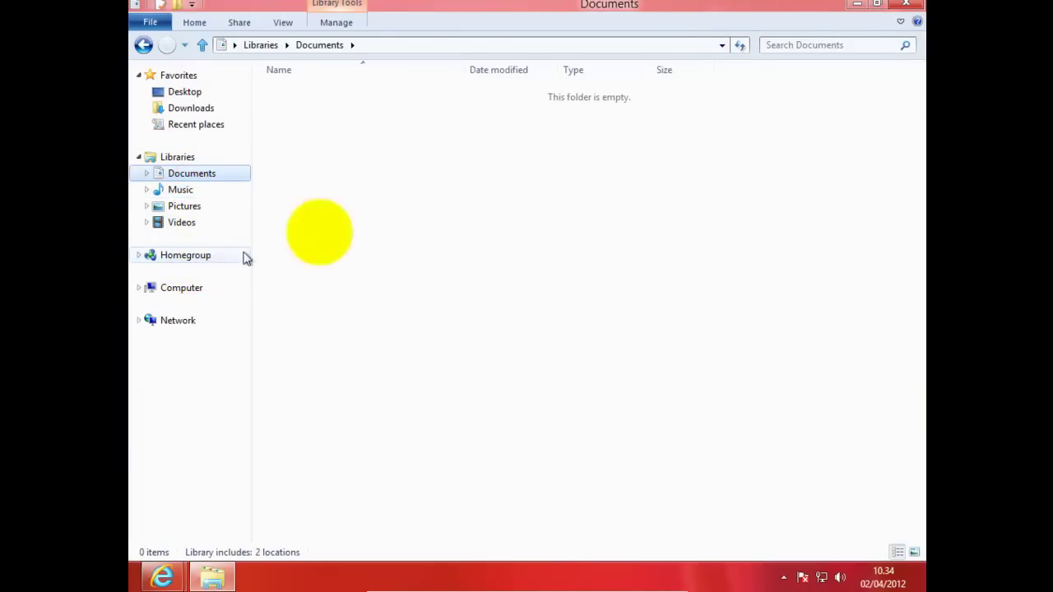
click(912, 10)
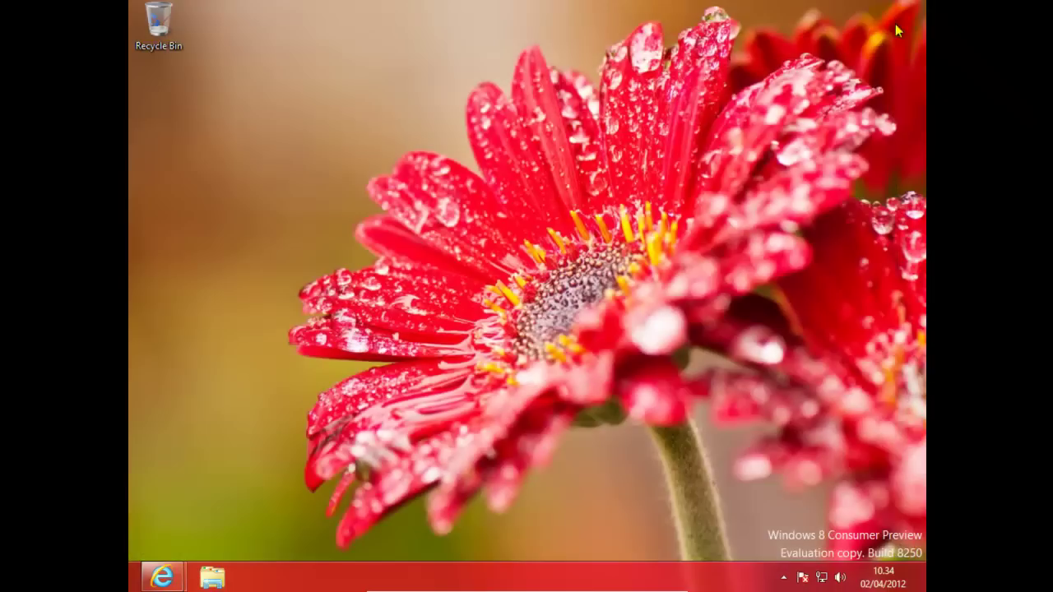
Open the system-wide search from the desktop and view its Apps, Settings and Files categories
click(212, 471)
mouse_move(925, 585)
mouse_move(903, 461)
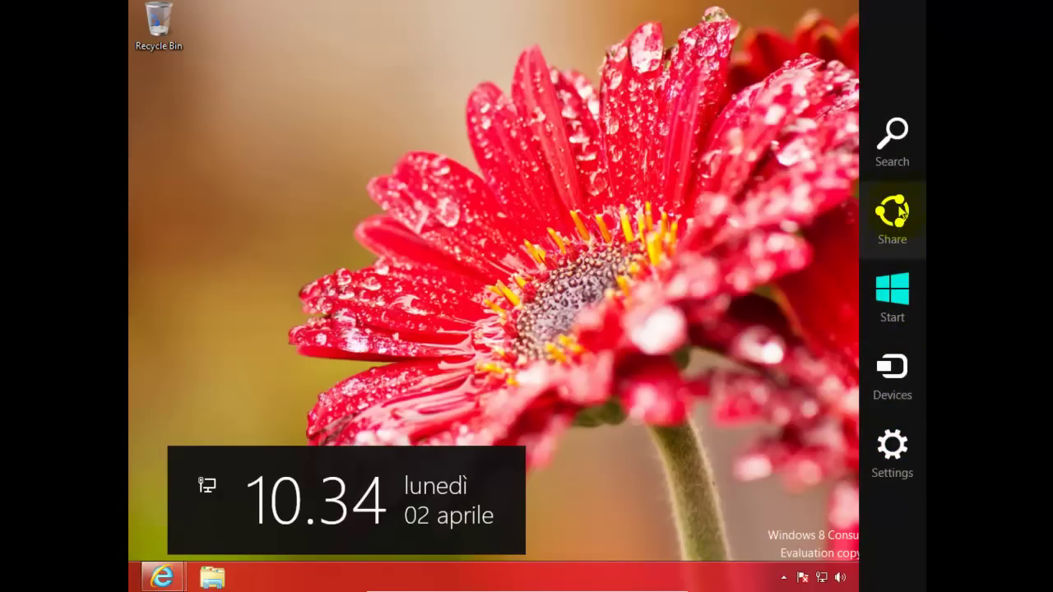
click(899, 161)
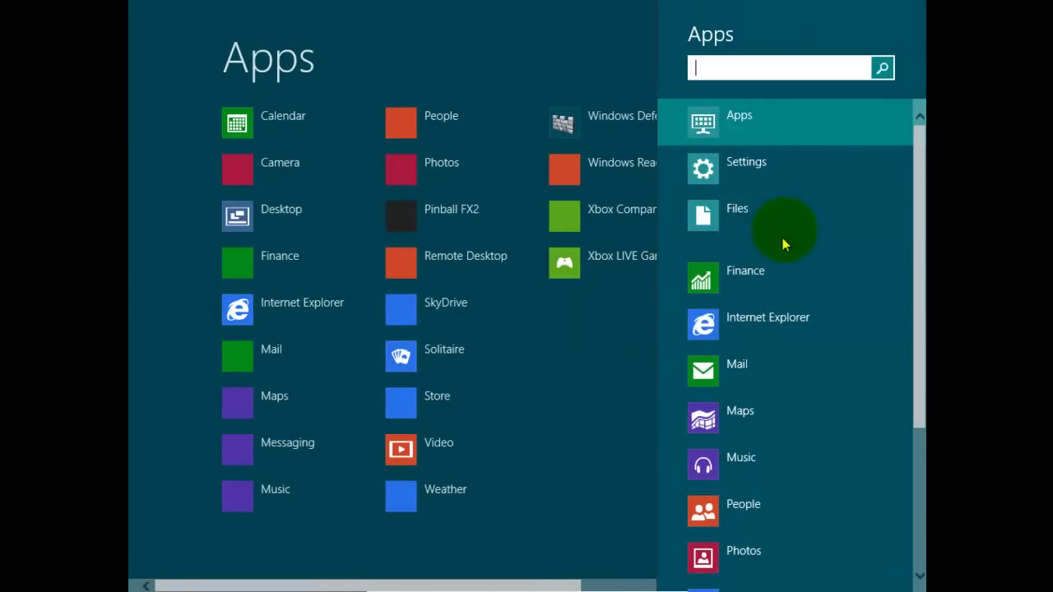
drag(920, 232, 735, 212)
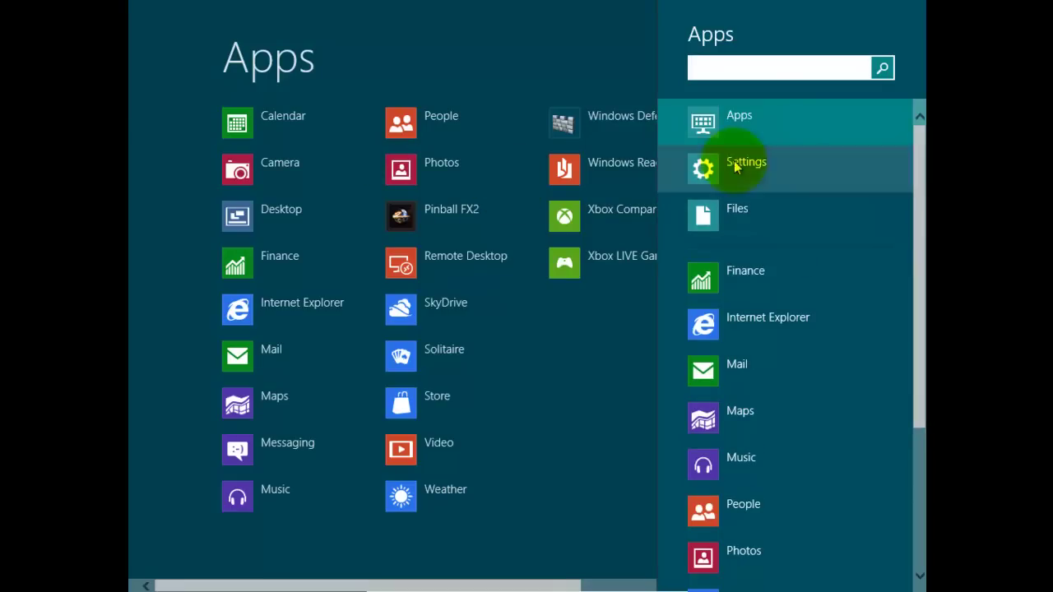
click(760, 64)
click(746, 177)
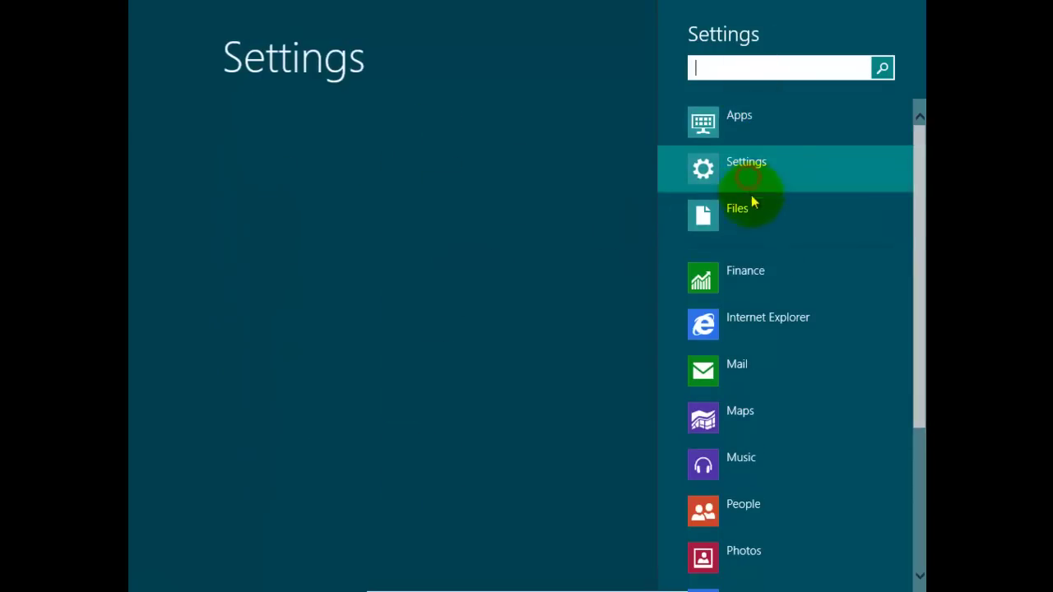
click(742, 215)
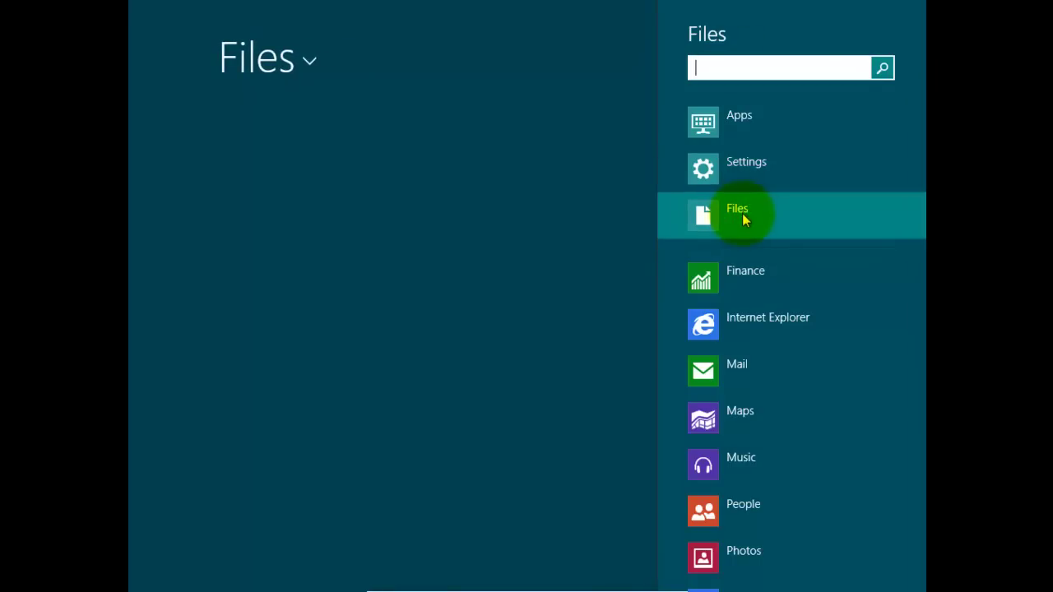
click(760, 65)
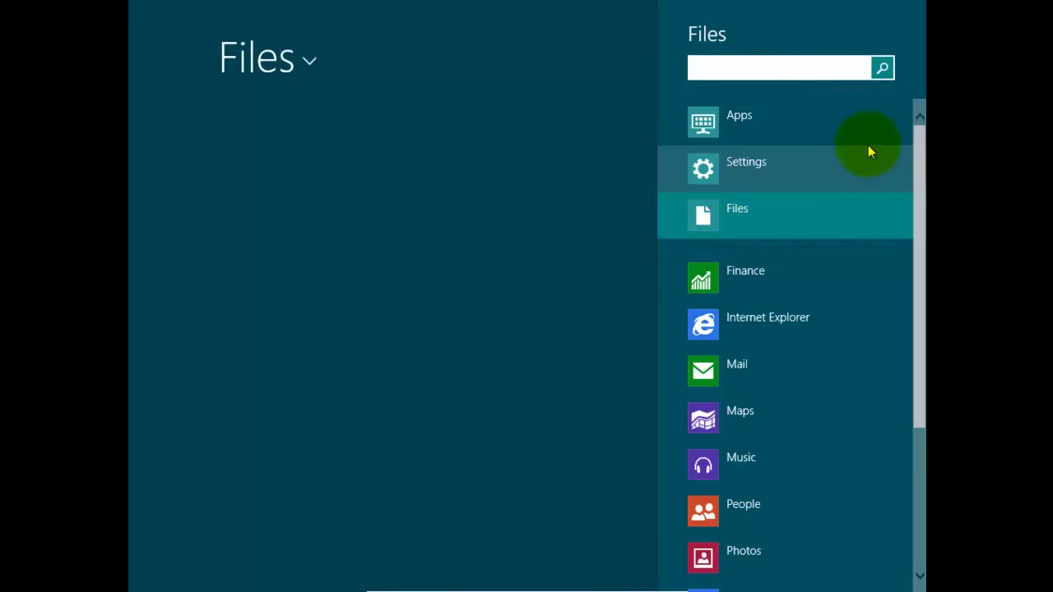
text(*.so)
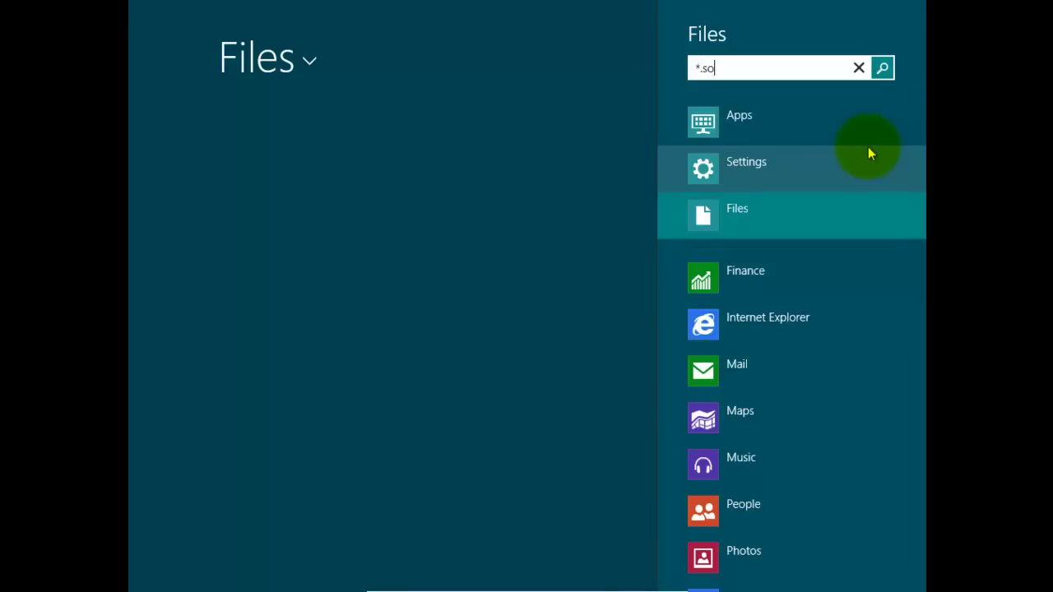
key(BackSpace)
key(BackSpace)
key(BackSpace)
key(BackSpace)
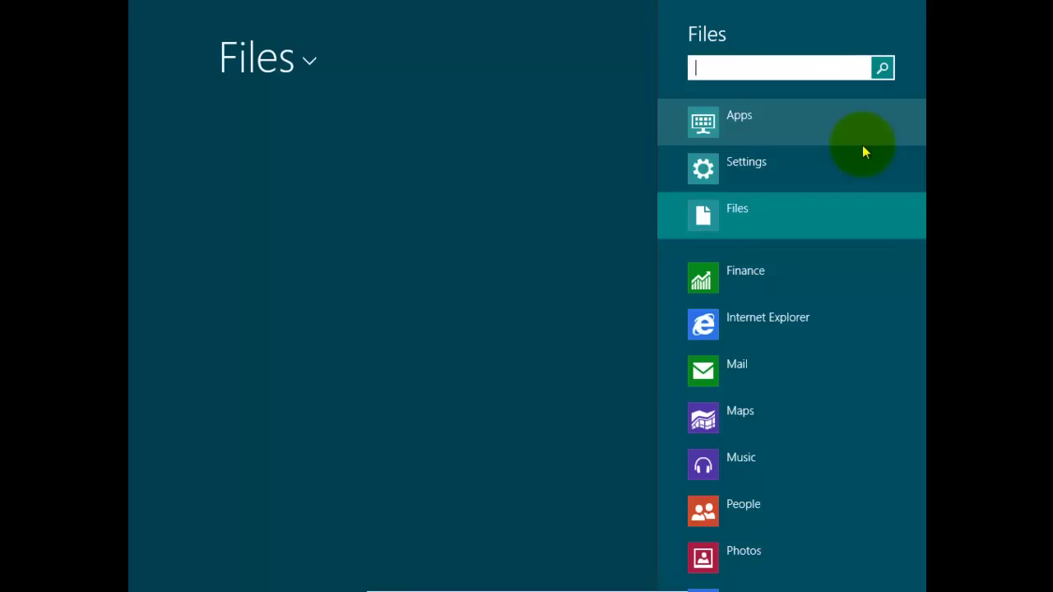
Search the files for ".pdf", look through the list of searchable apps and return to the Start screen
text(.pdf)
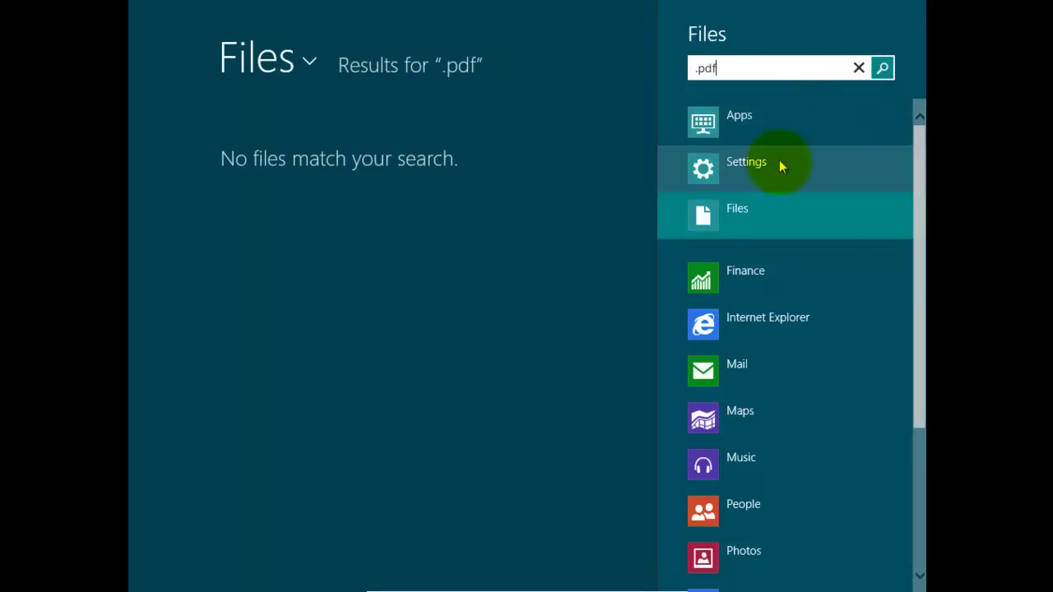
drag(923, 216, 923, 262)
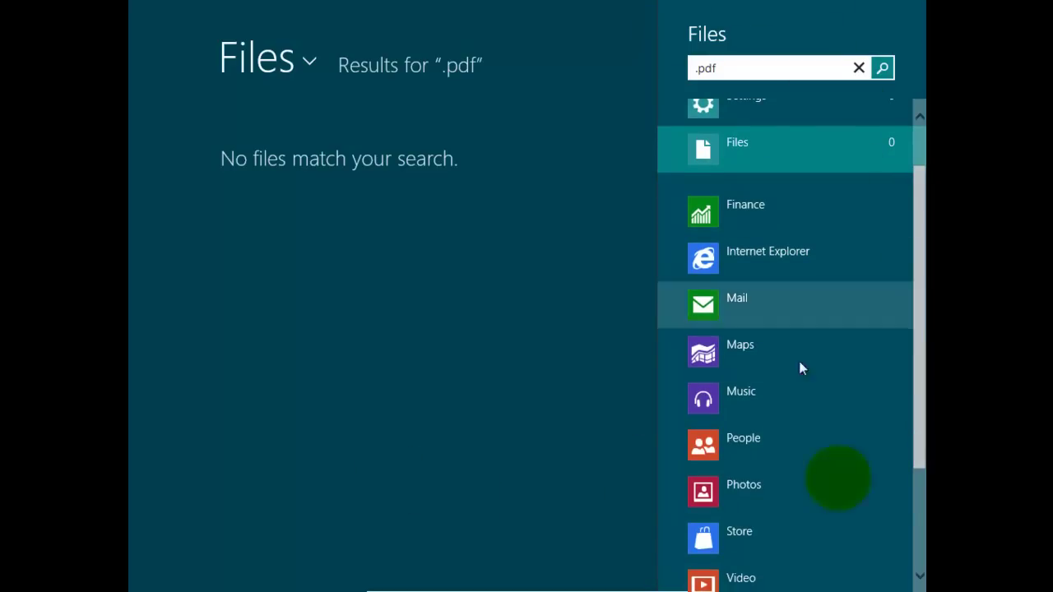
mouse_move(924, 473)
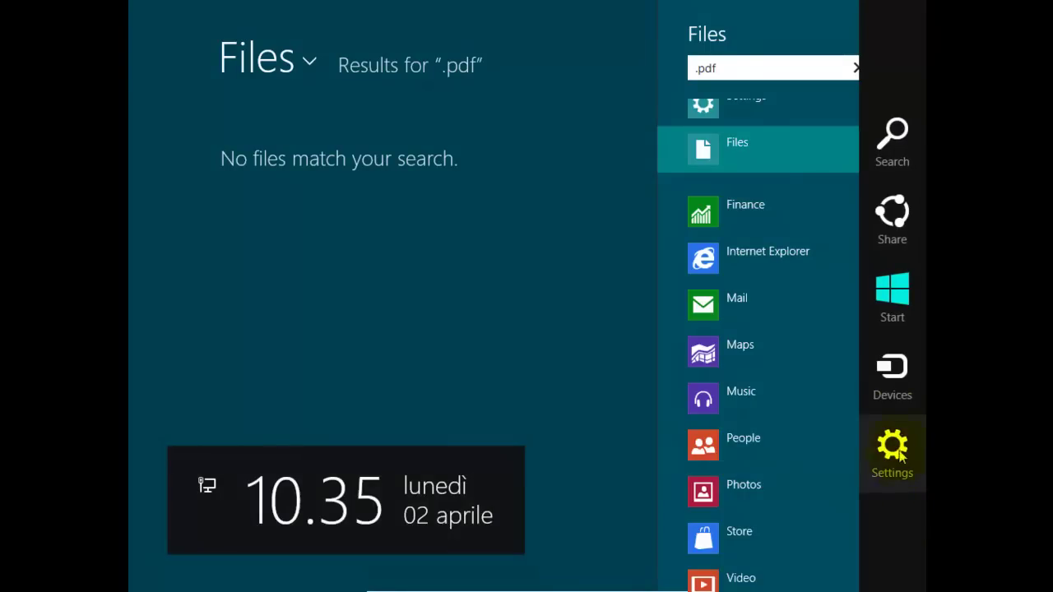
click(895, 308)
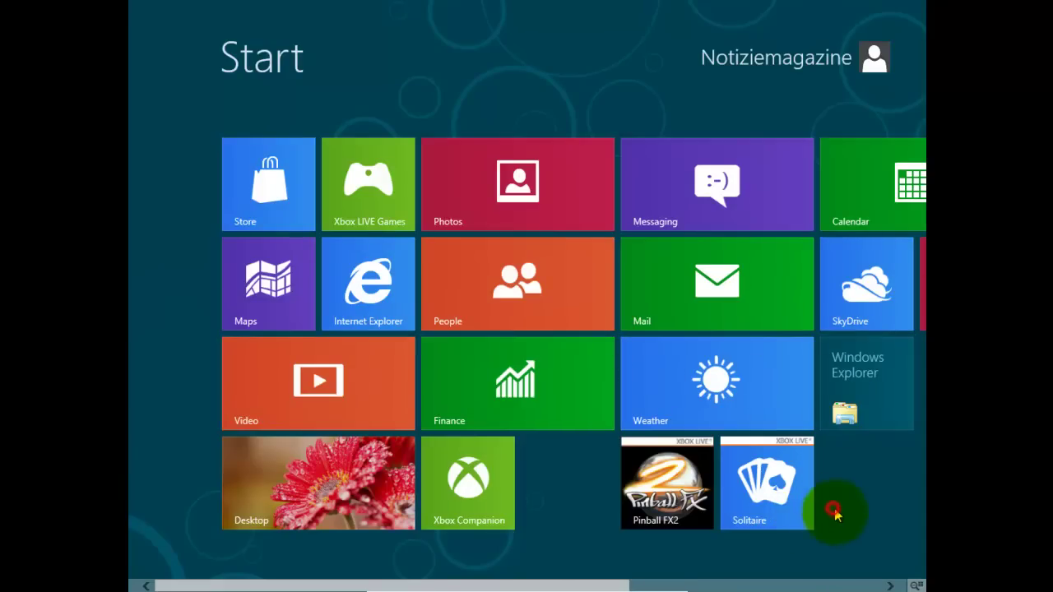
Launch Solitaire from the Start screen and try selecting the eight of diamonds in the dealt game
click(792, 515)
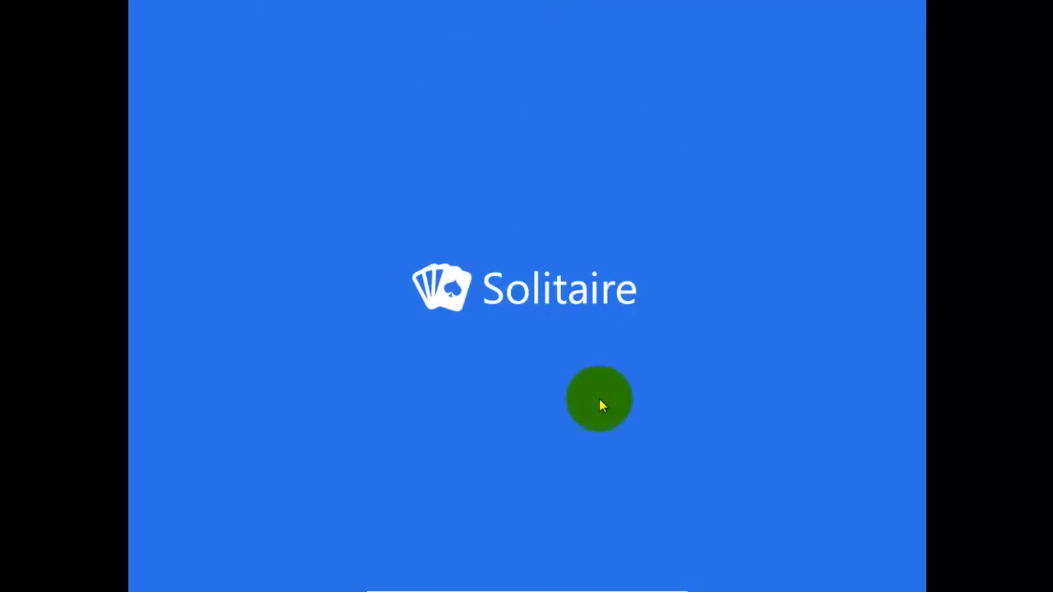
drag(572, 11, 569, 156)
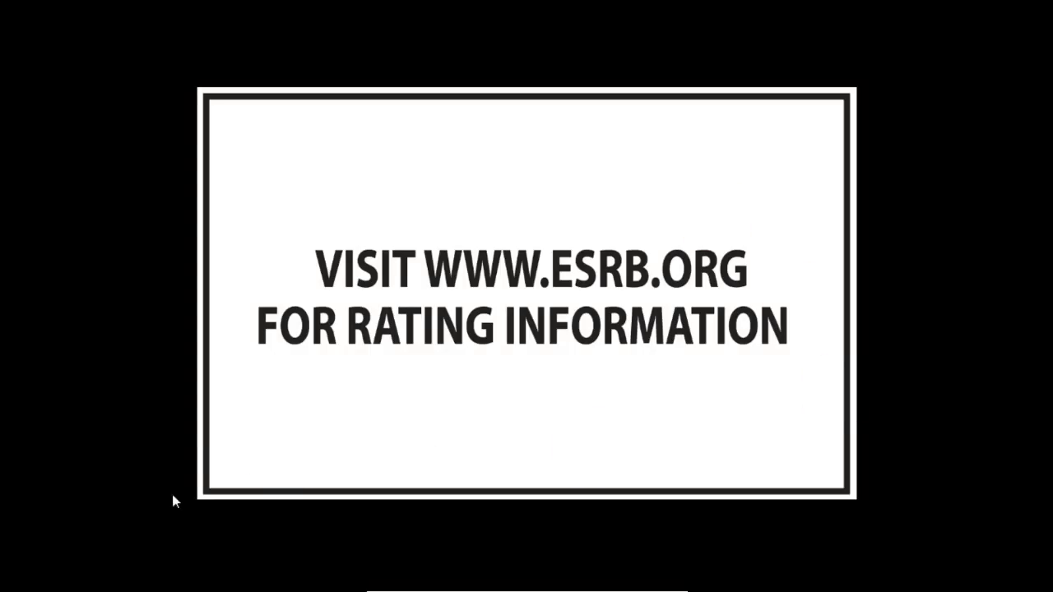
mouse_move(138, 586)
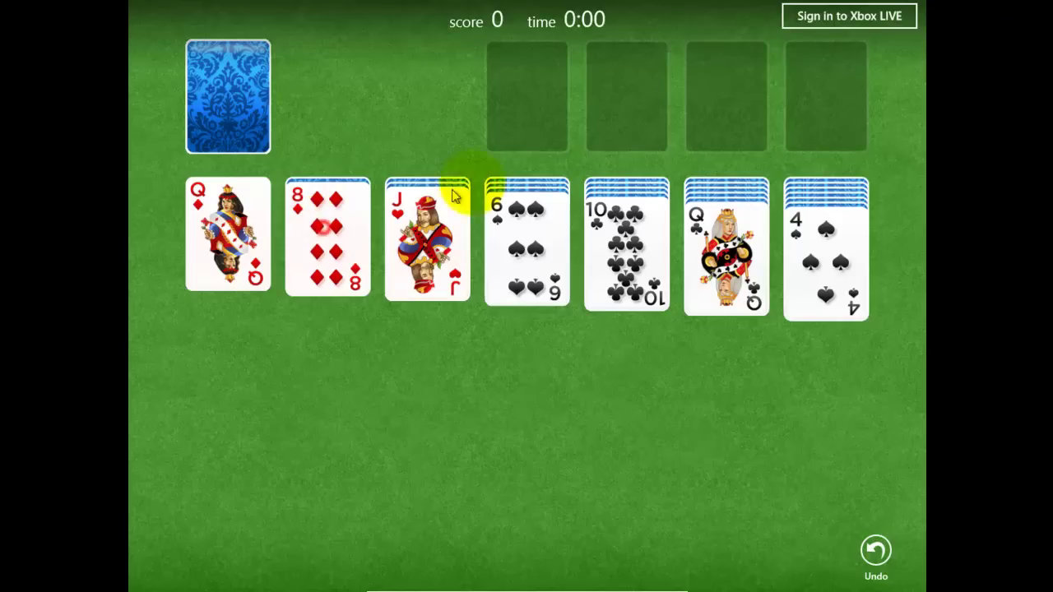
click(500, 223)
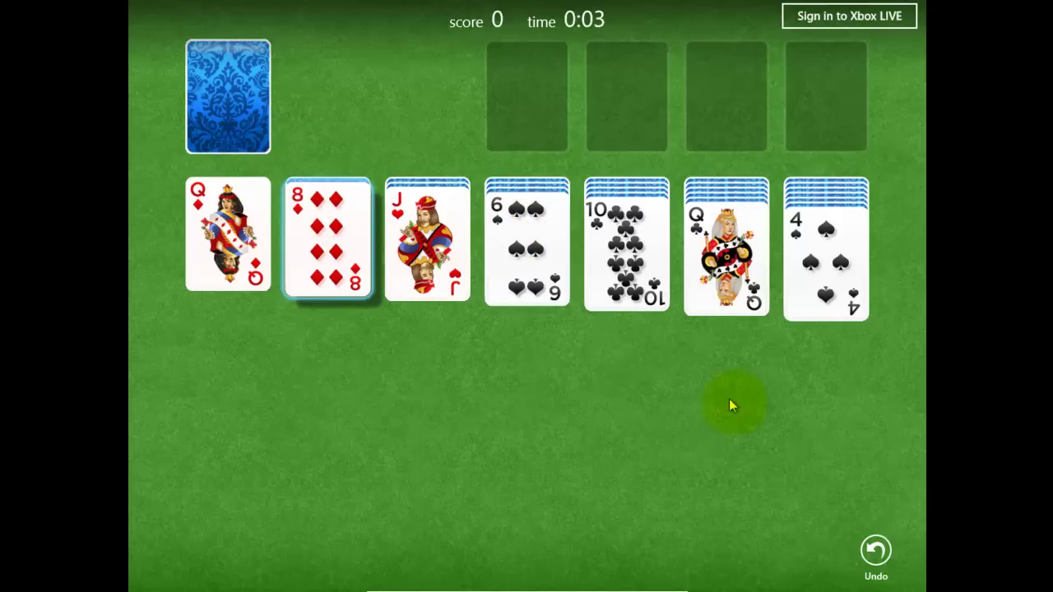
click(346, 269)
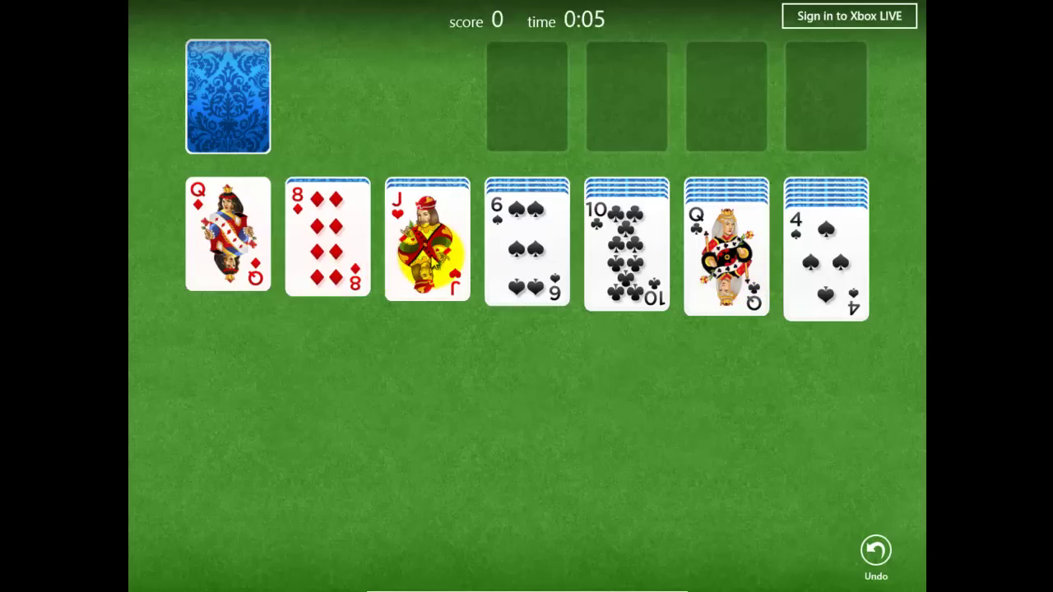
View Solitaire's Microsoft account sign-in form, cancel it and return to the Start screen
click(232, 120)
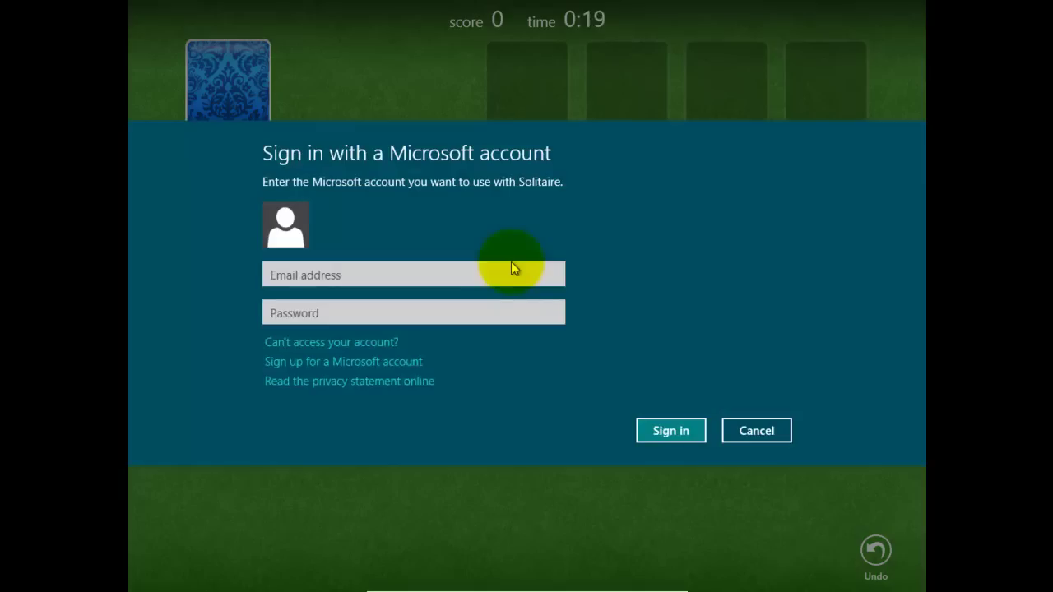
click(511, 263)
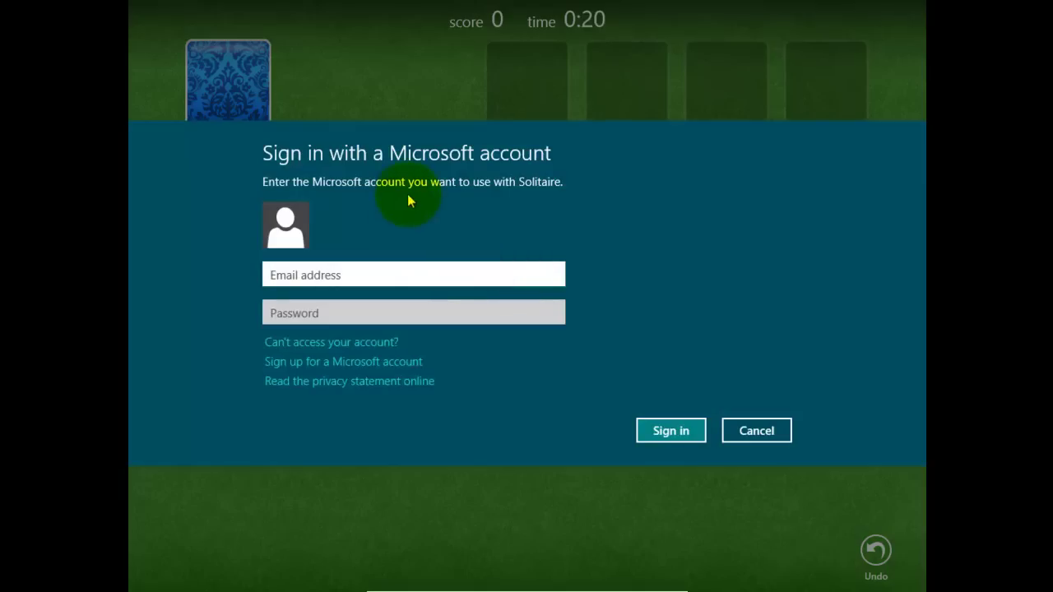
click(765, 432)
click(633, 402)
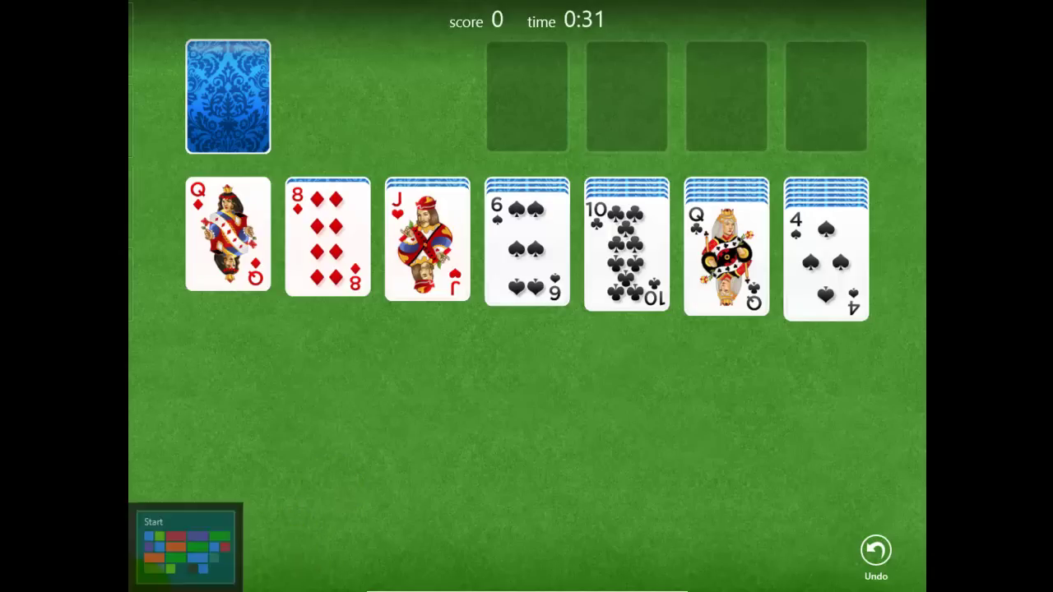
click(132, 587)
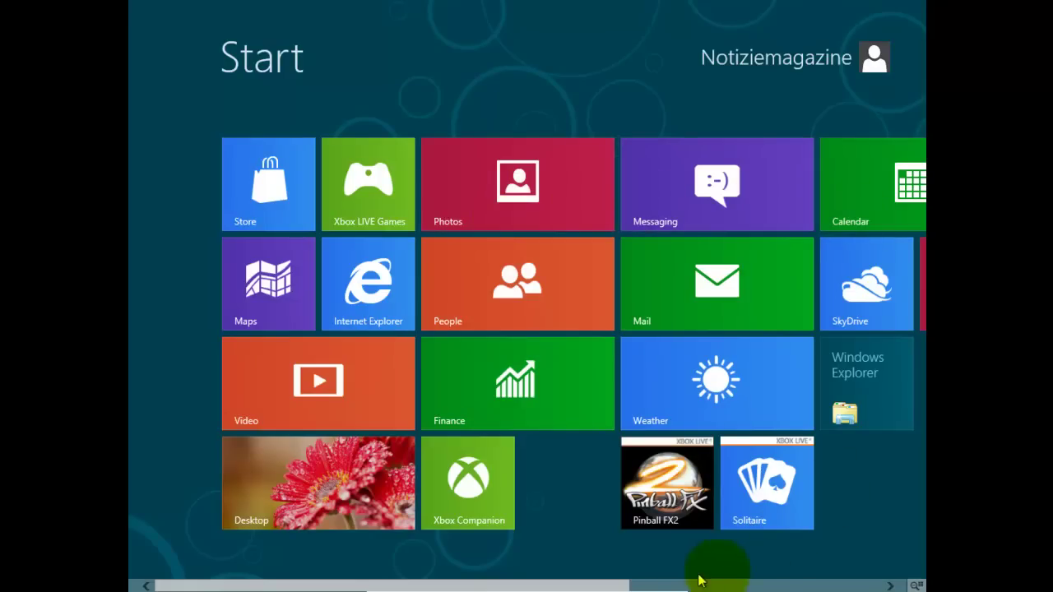
Open Reader from the Start screen, view its document file picker, cancel it and return to the Start screen
drag(596, 582, 818, 581)
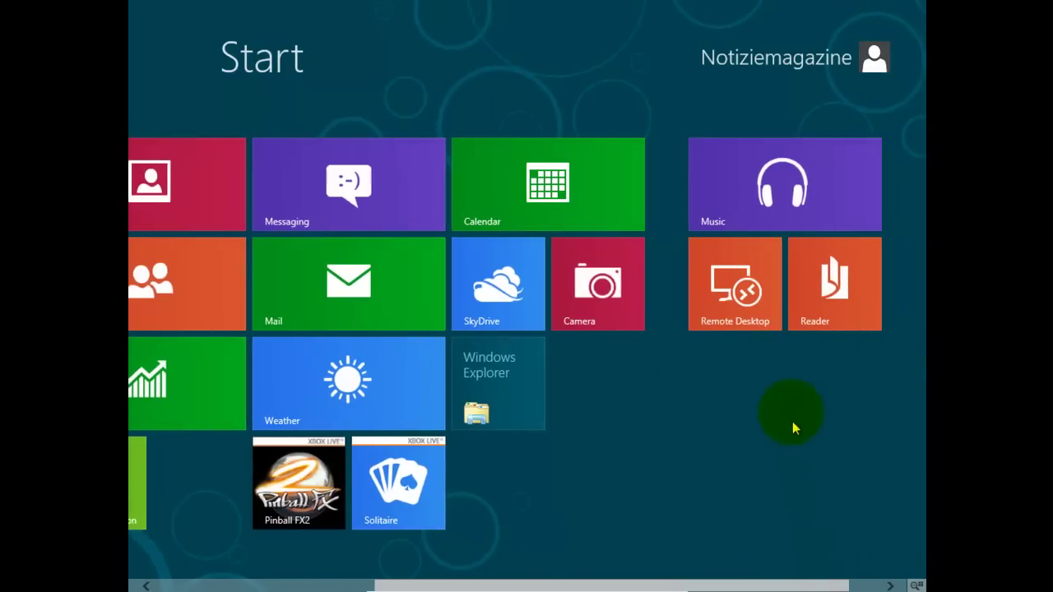
click(846, 327)
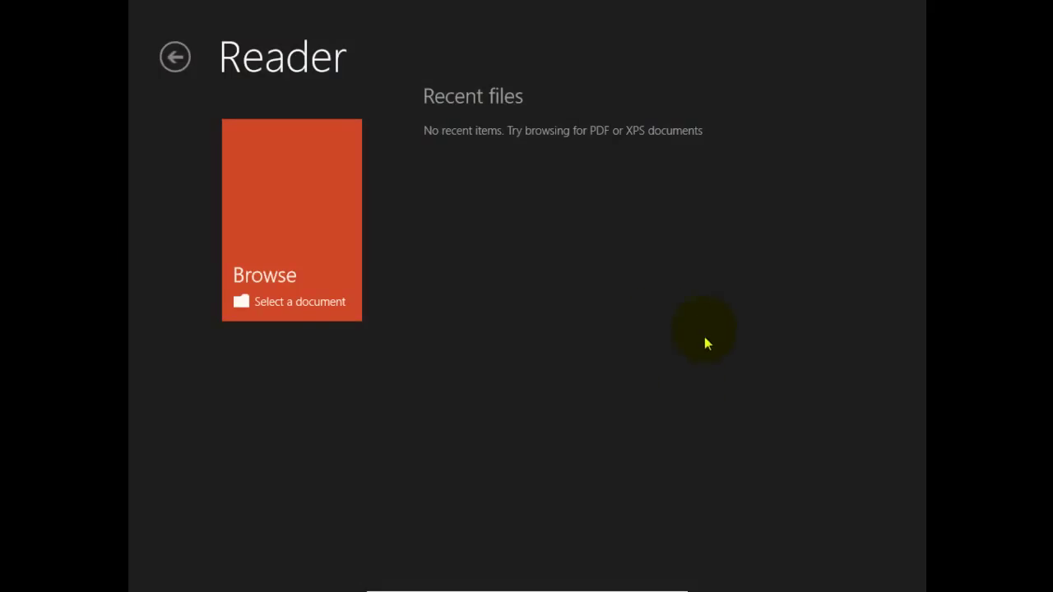
click(324, 311)
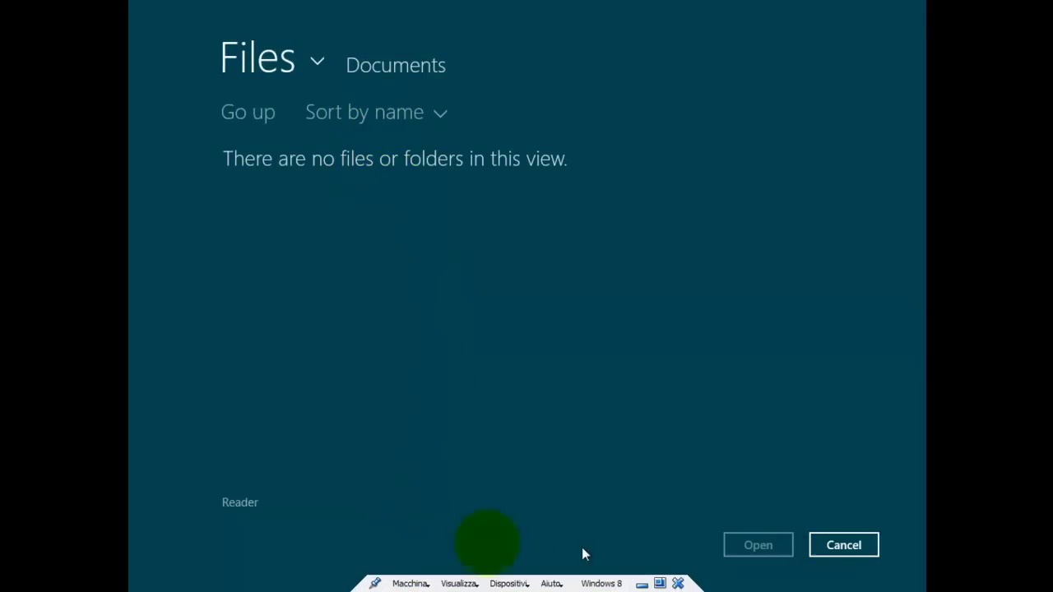
click(867, 545)
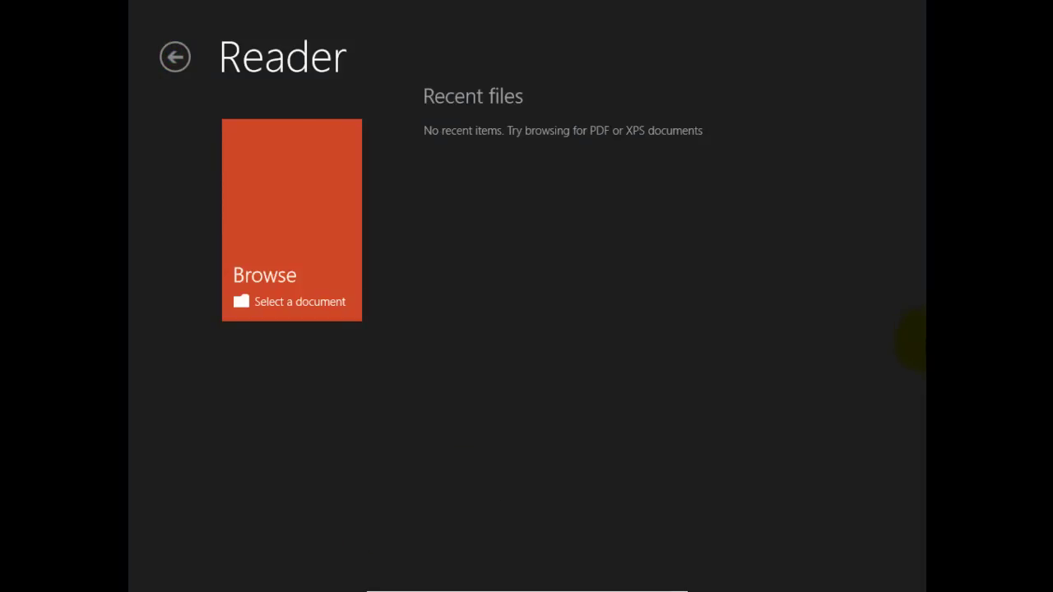
mouse_move(914, 578)
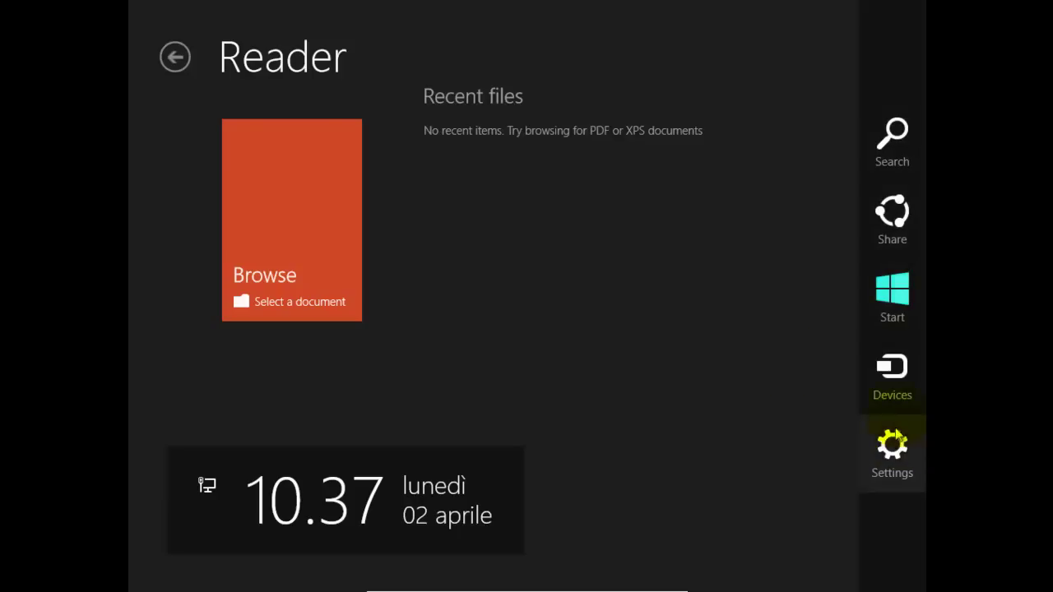
click(901, 308)
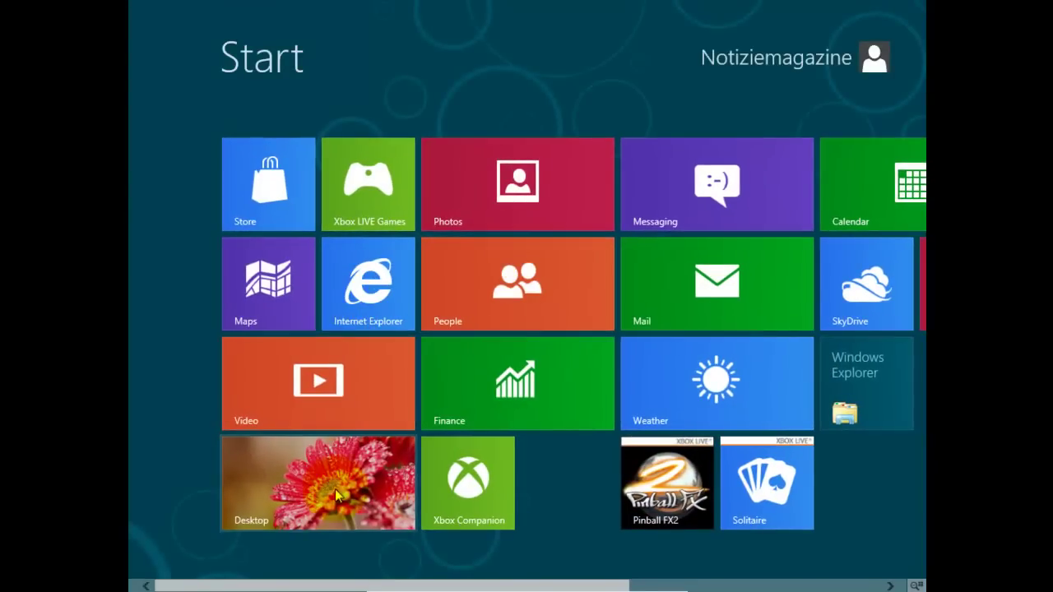
Rearrange the Start screen tiles, moving Desktop to the second row beneath People and Weather directly beneath Desktop
drag(367, 508, 527, 283)
drag(687, 406, 483, 407)
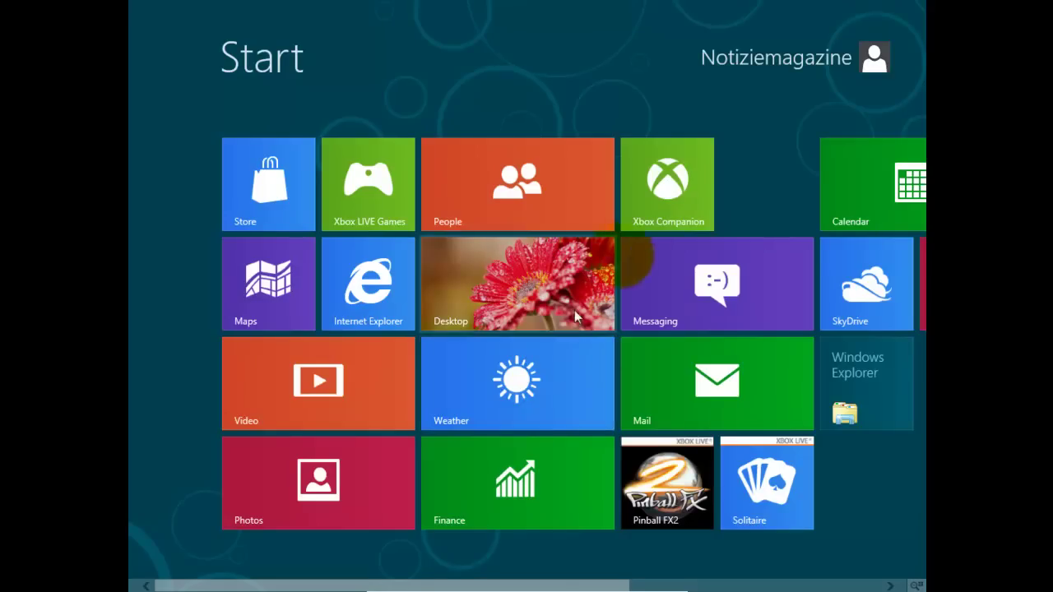
mouse_move(618, 576)
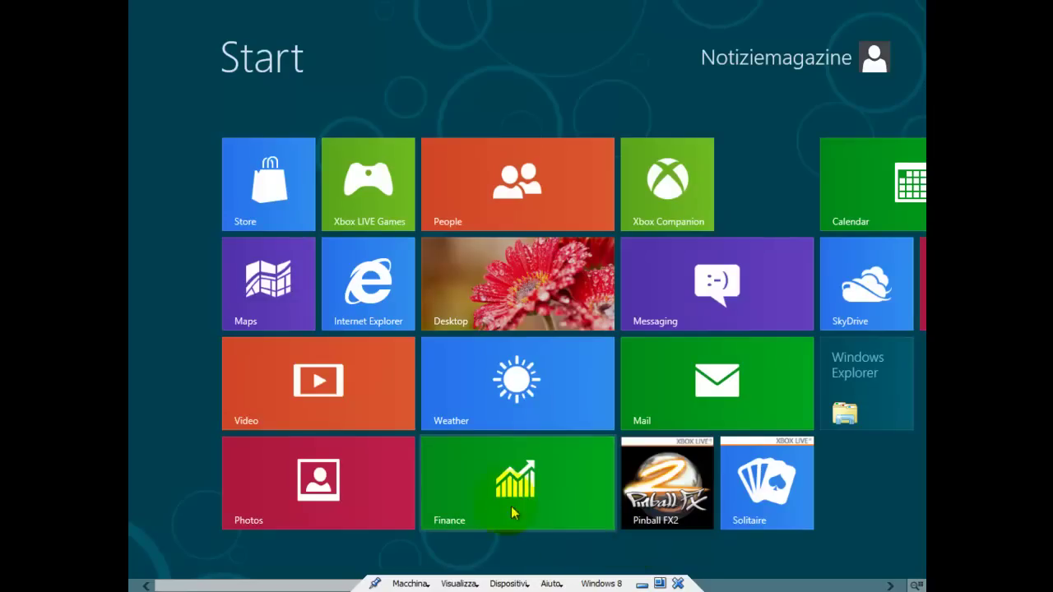
Go to the desktop, open Windows Explorer and view the contents of the Videos and Pictures libraries
click(517, 301)
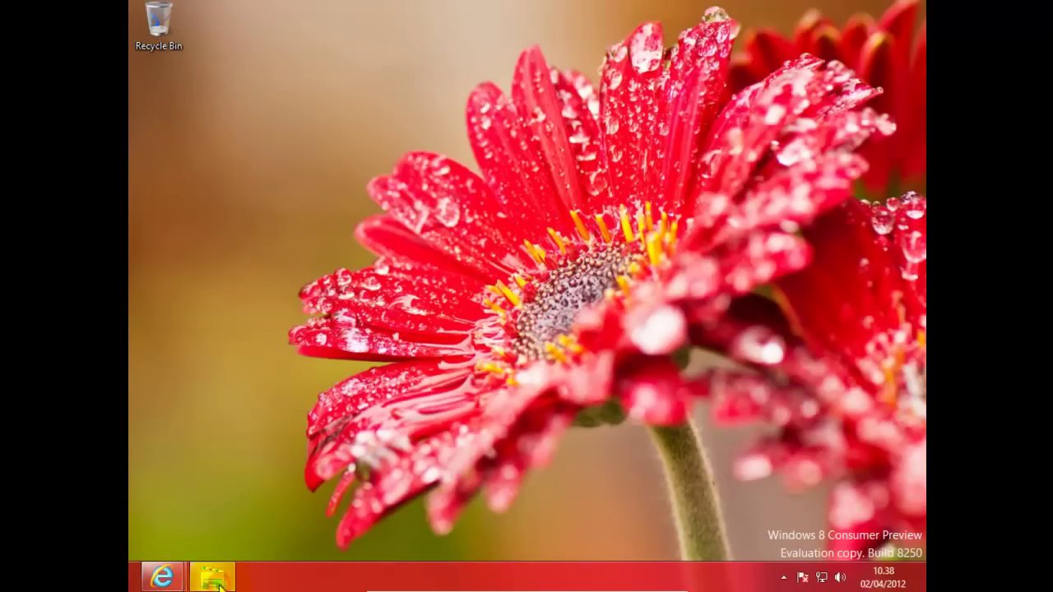
click(216, 578)
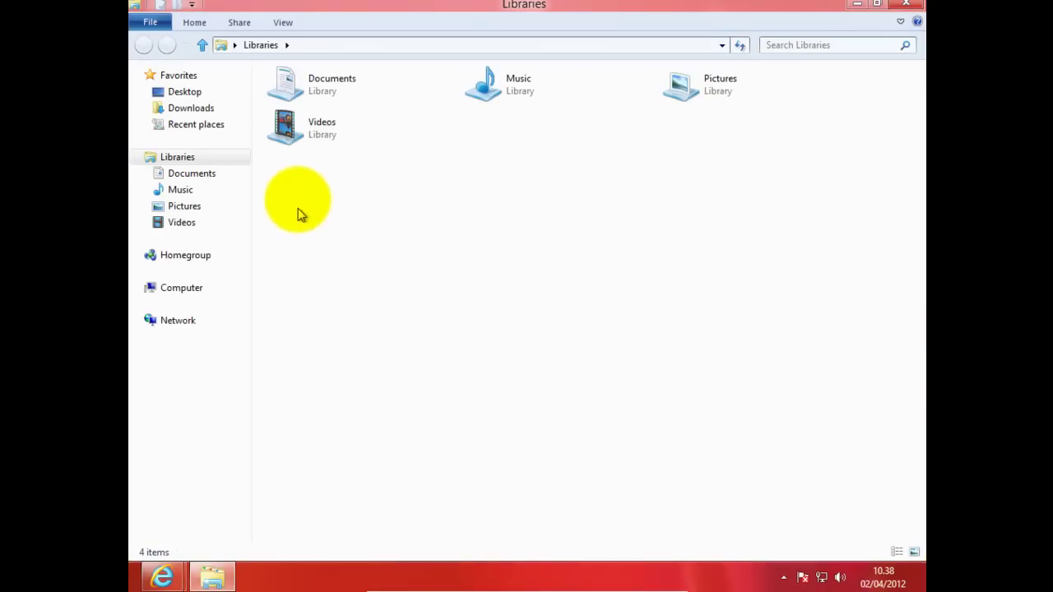
double_click(319, 124)
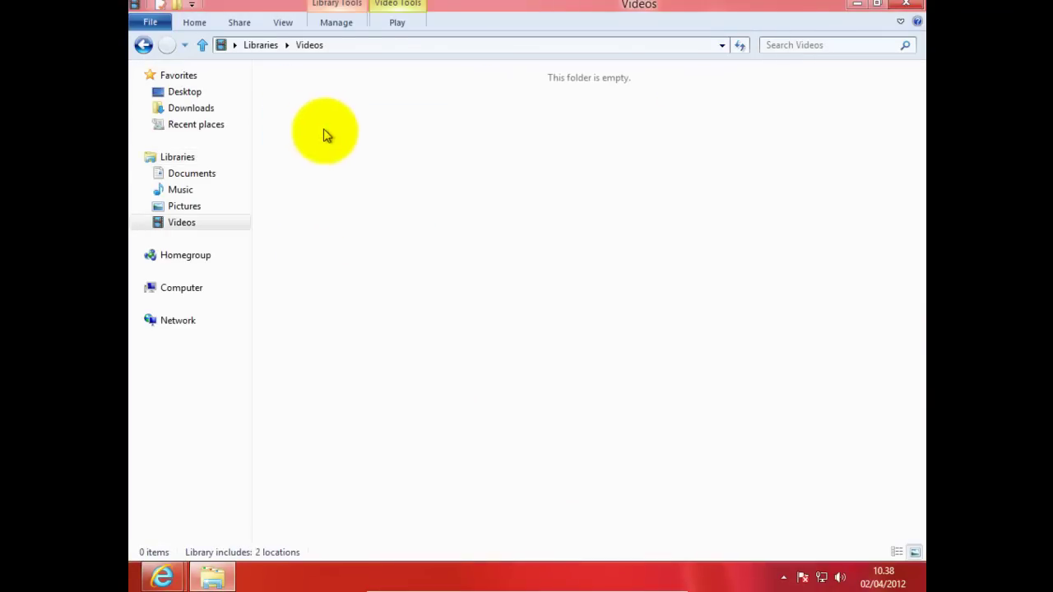
click(143, 44)
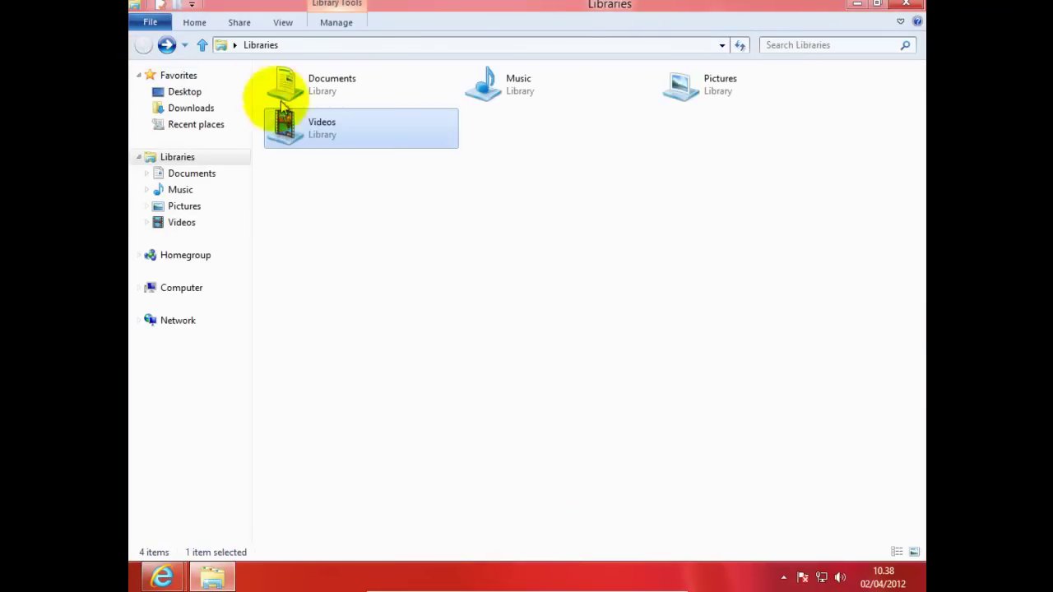
click(686, 96)
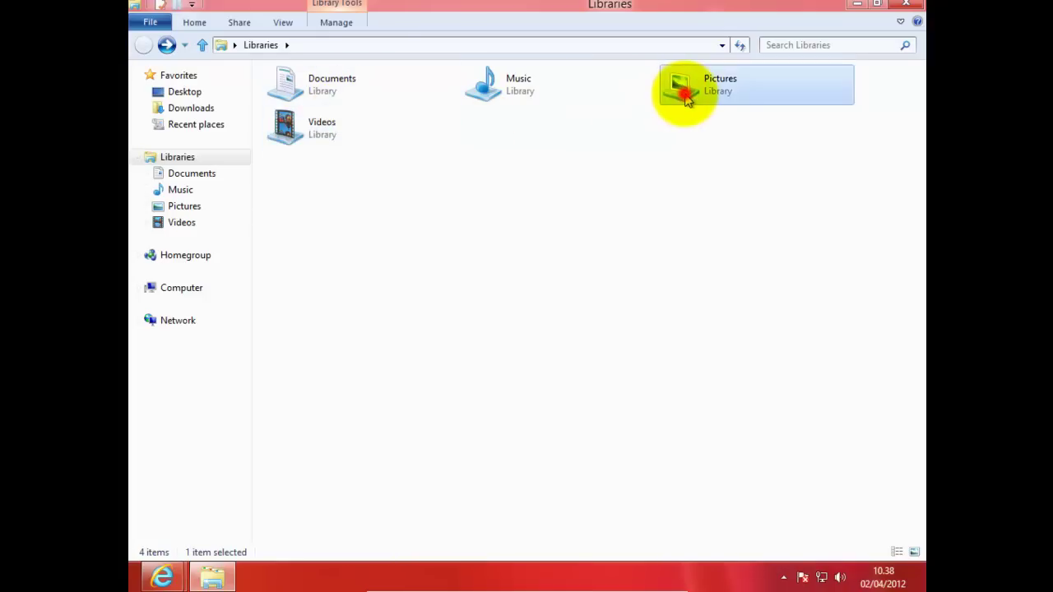
double_click(686, 96)
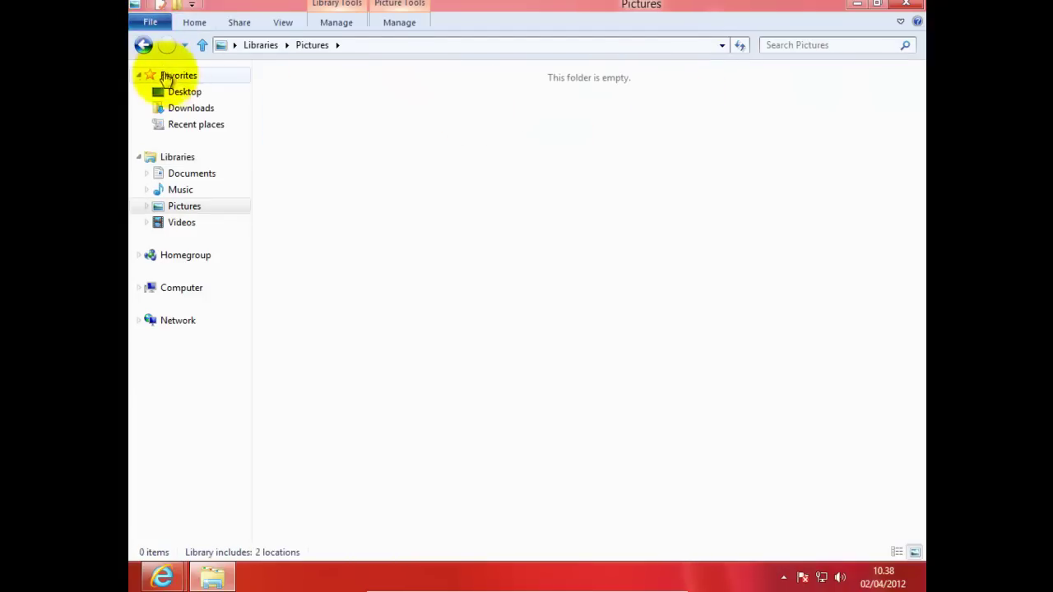
click(312, 184)
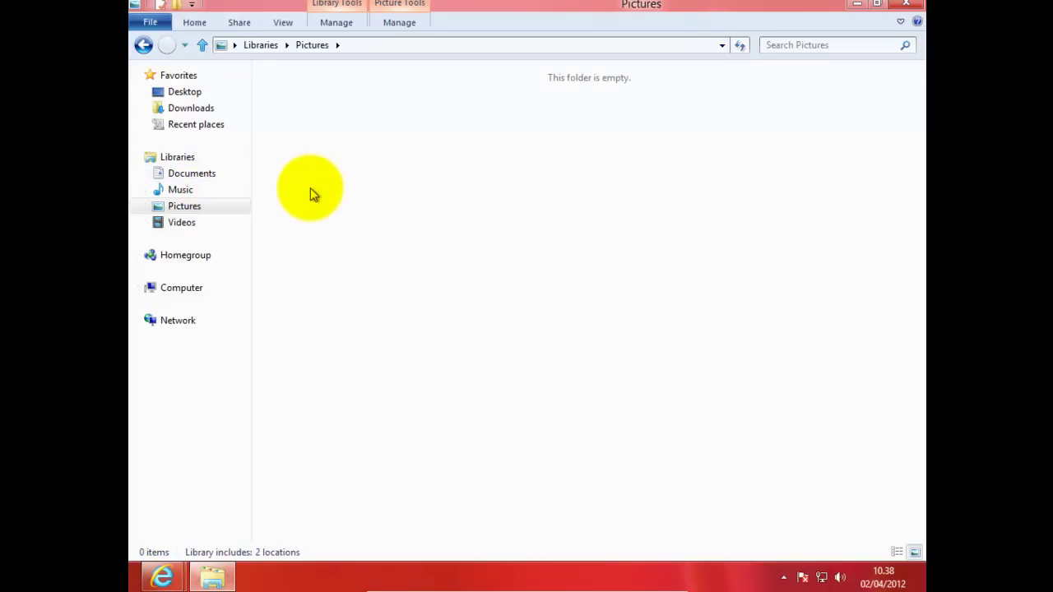
Browse the Desktop location, the user's personal folder with its Desktop subfolder, and the Downloads folder
click(190, 93)
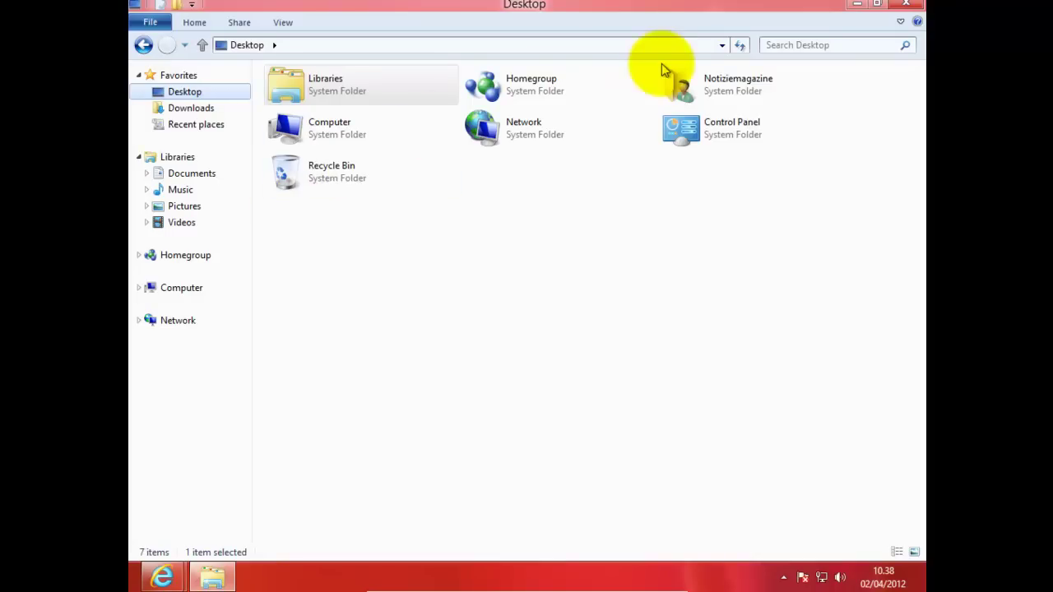
click(763, 98)
double_click(763, 98)
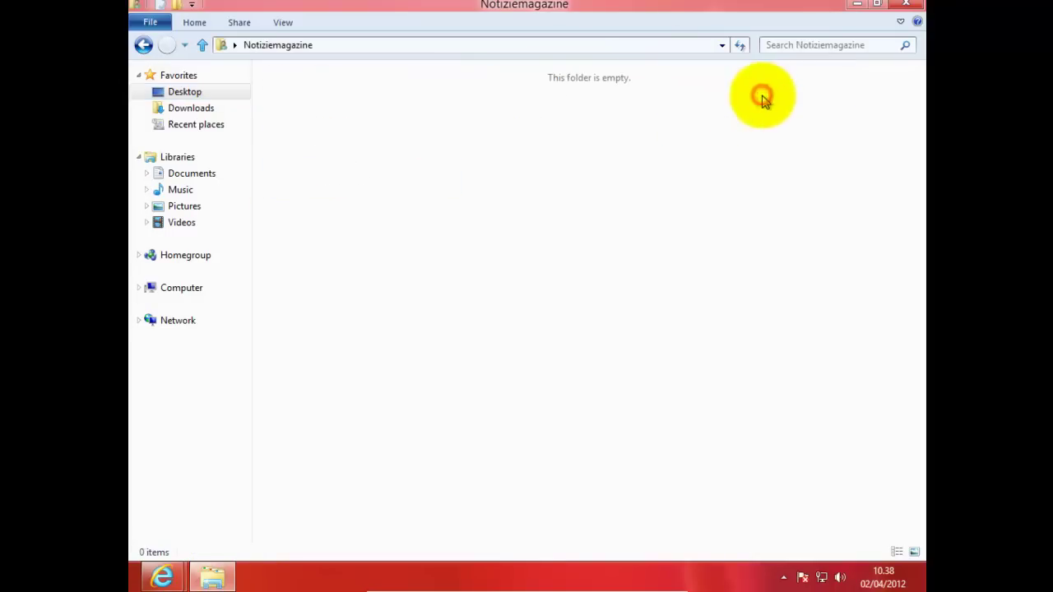
double_click(411, 110)
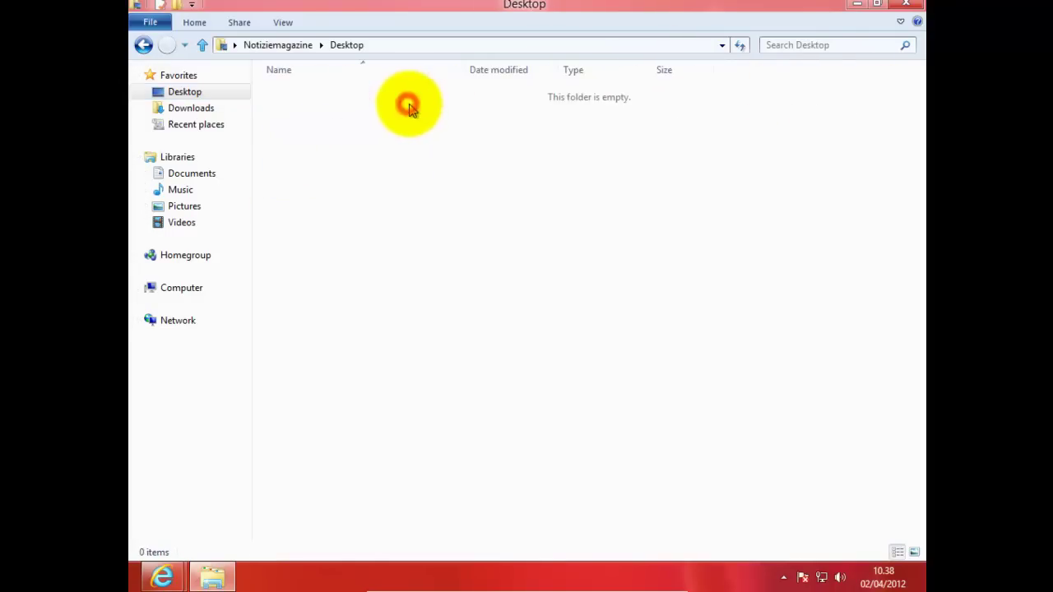
click(200, 110)
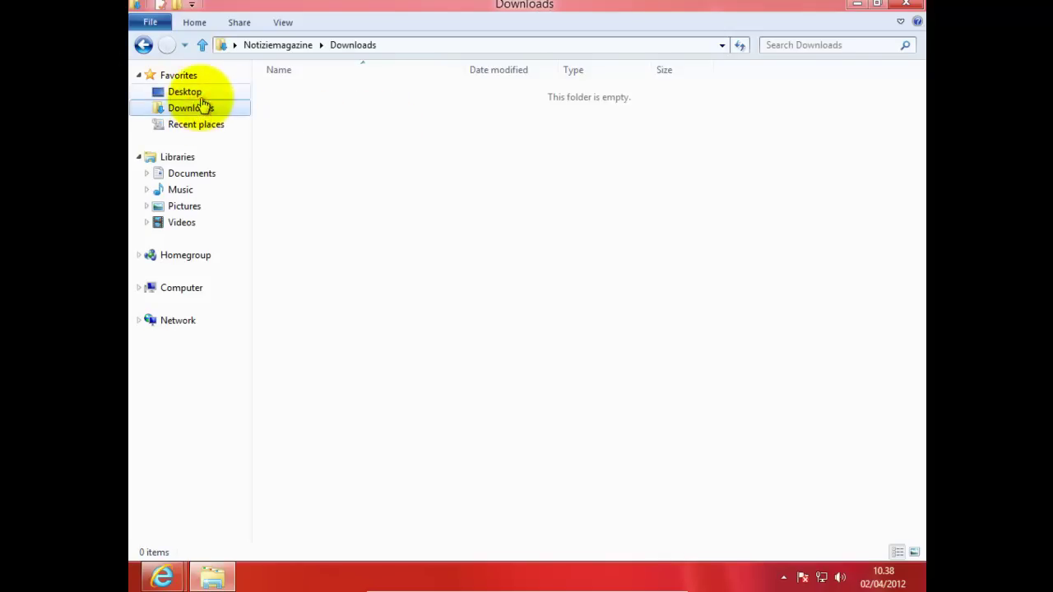
Reopen the user's personal folder from the Desktop location and view its My Videos folder
click(193, 94)
double_click(730, 103)
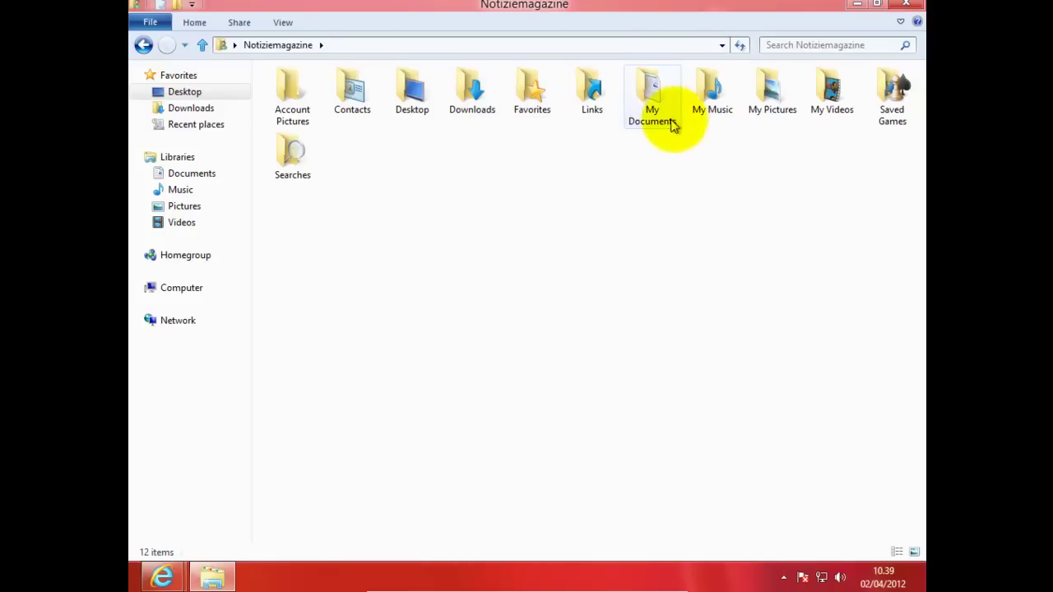
double_click(817, 112)
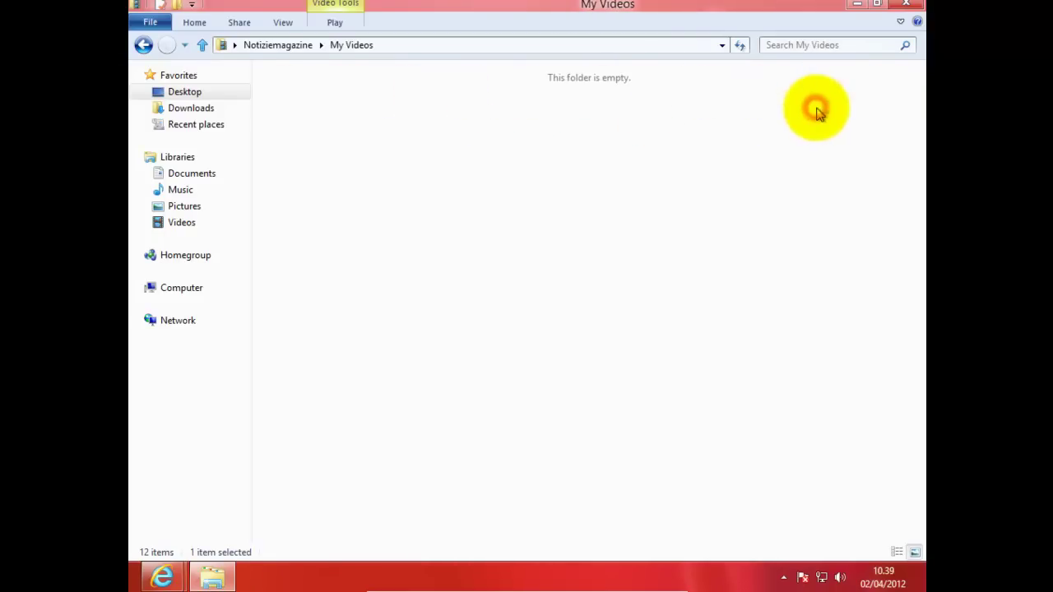
Open the Control Panel from the Desktop location, view Devices and Printers under Hardware and Sound, and close the window
click(186, 92)
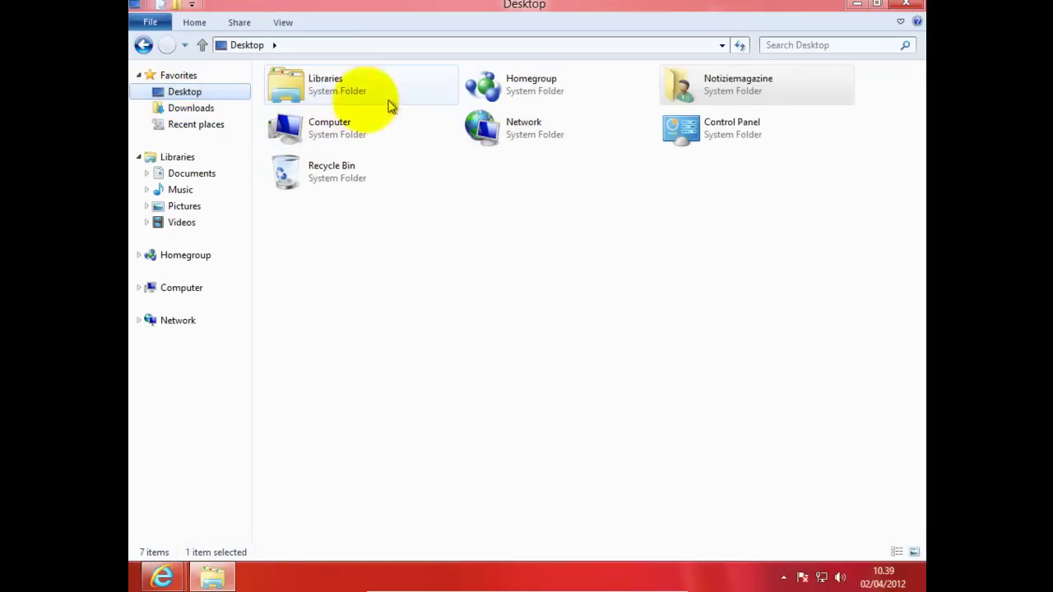
double_click(755, 146)
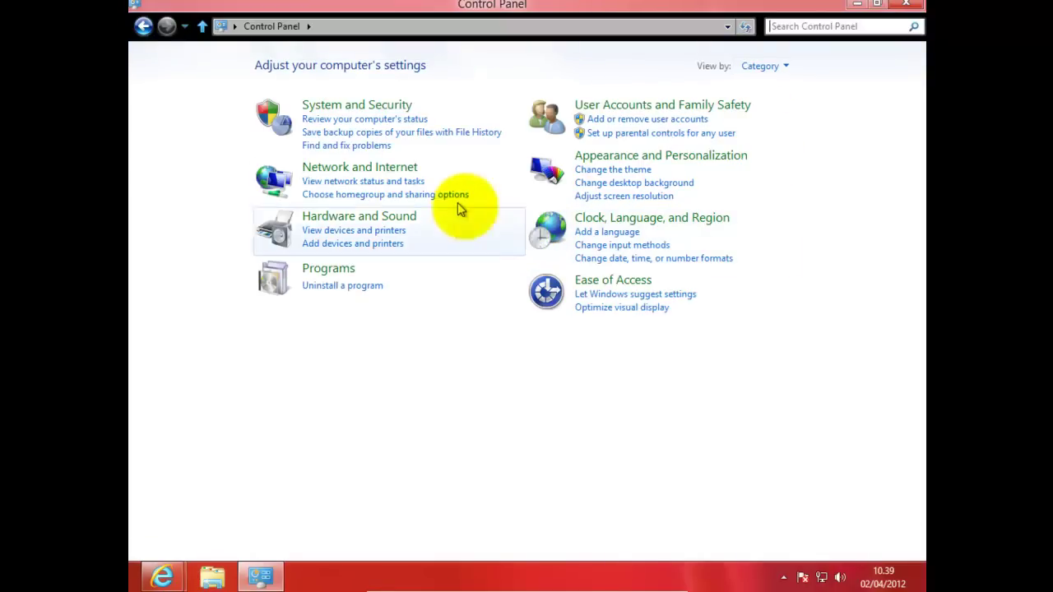
click(345, 217)
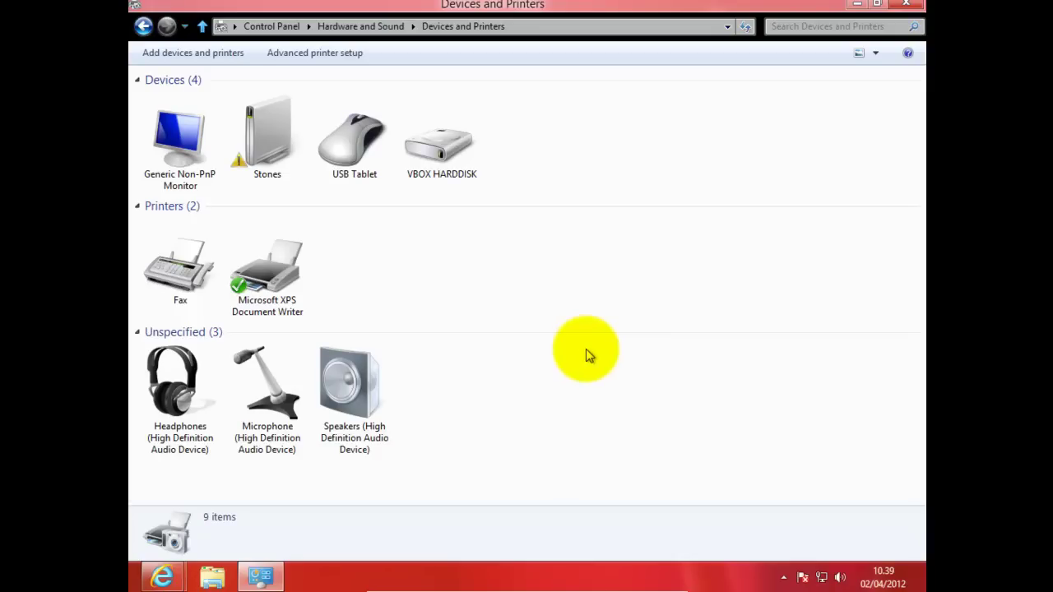
click(705, 140)
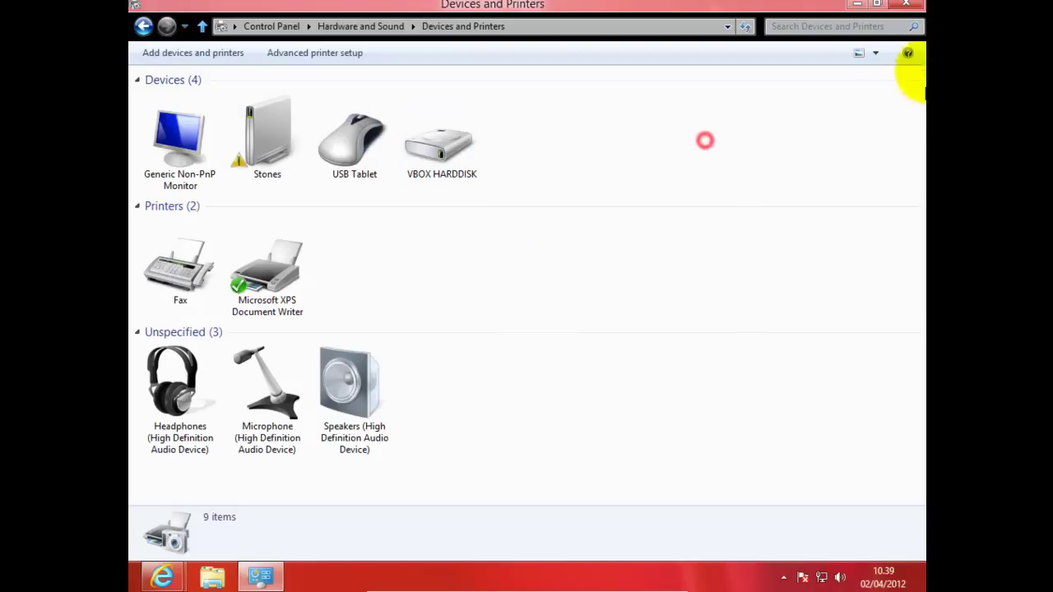
click(908, 7)
View the desktop's Personalization settings and close the window
right_click(742, 359)
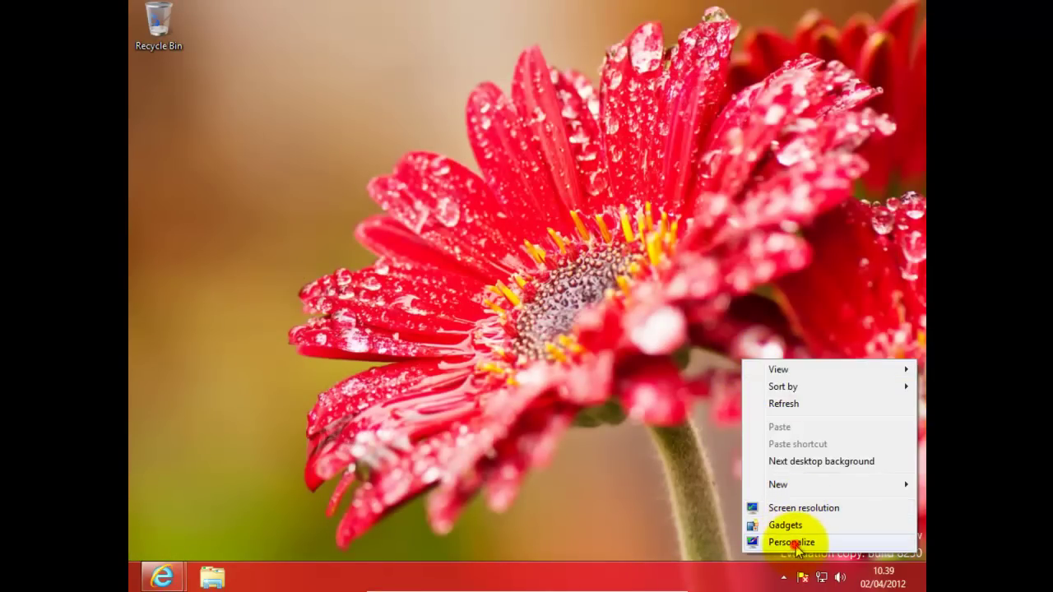
click(792, 543)
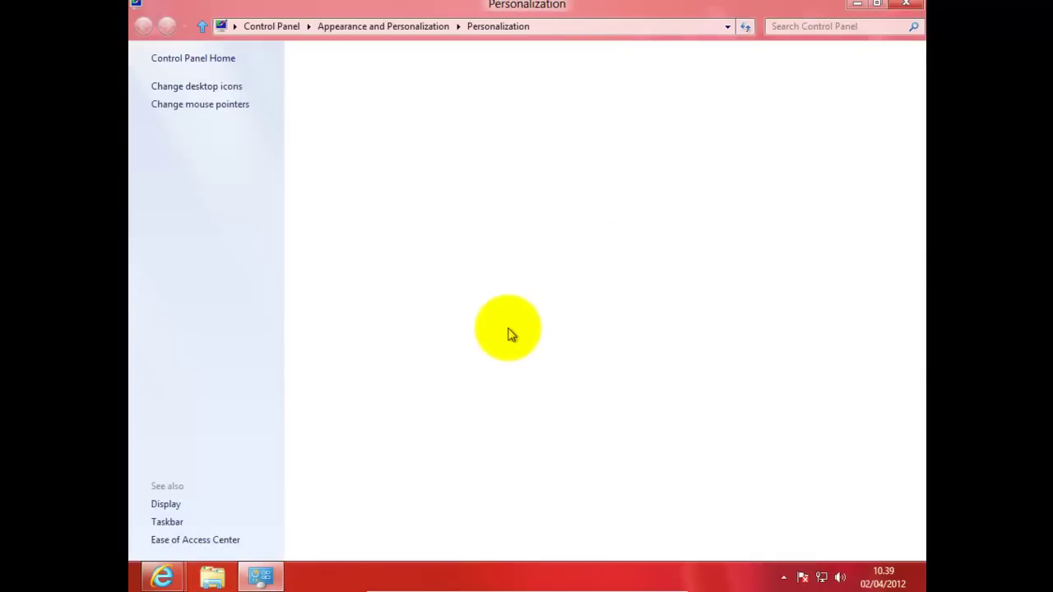
click(906, 6)
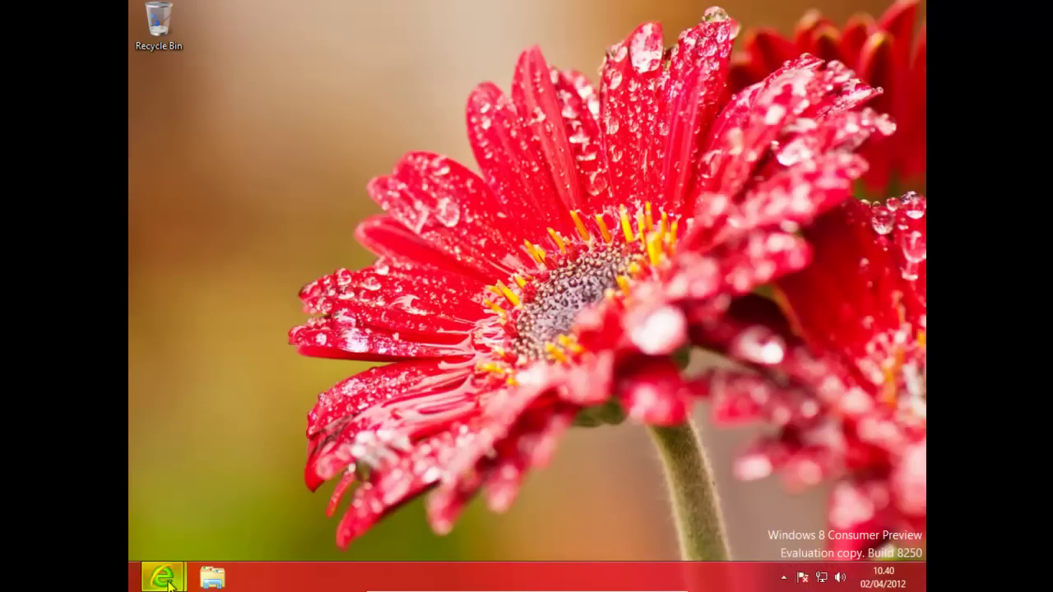
Switch to Internet Explorer's MSN Italia page, look over it and select its web address
mouse_move(218, 561)
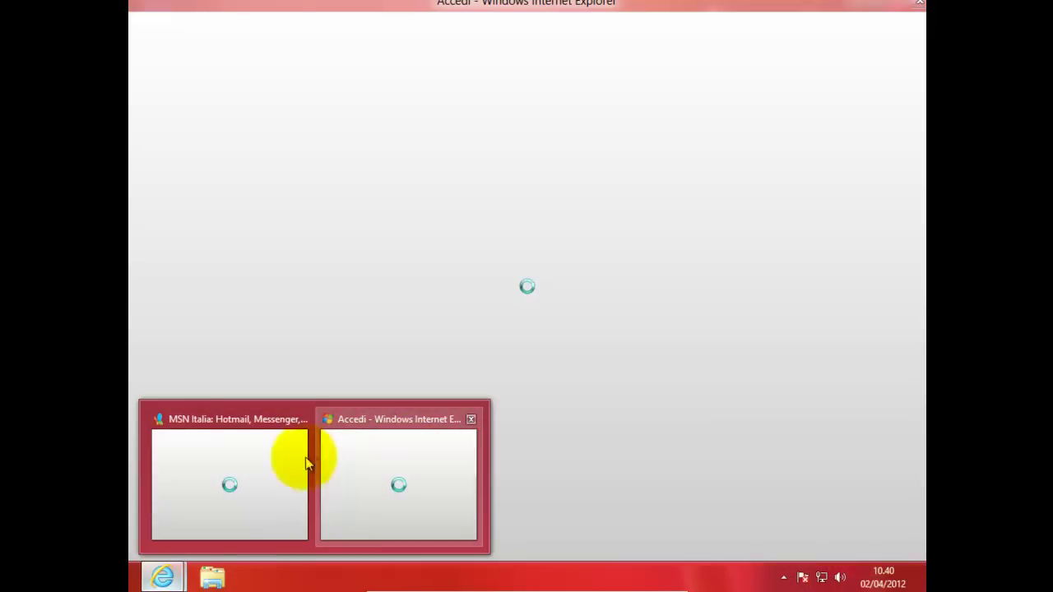
click(282, 456)
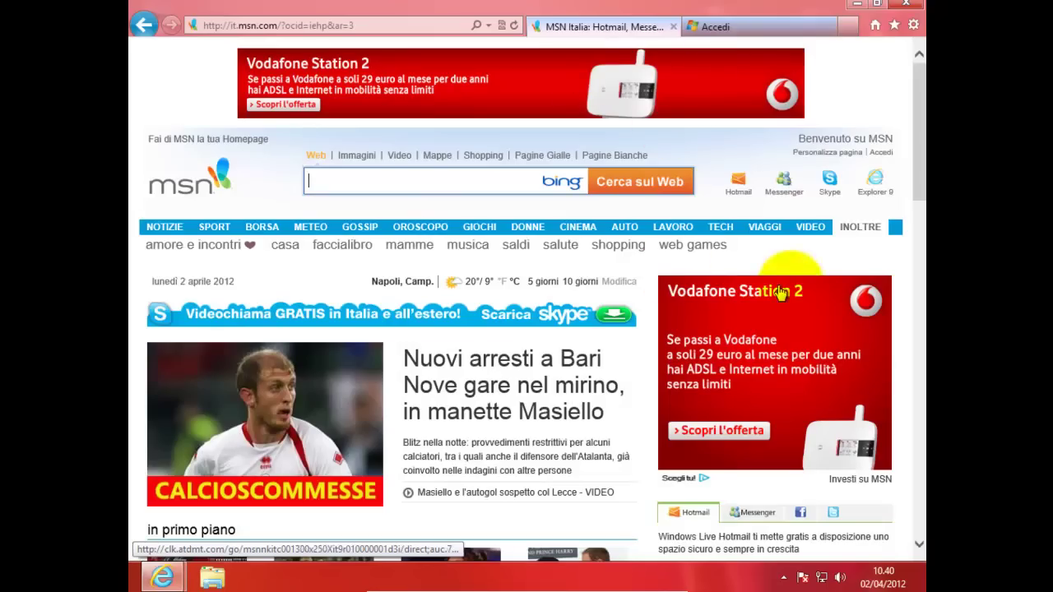
drag(915, 169, 915, 199)
scroll(418, 40, up, 1)
click(418, 25)
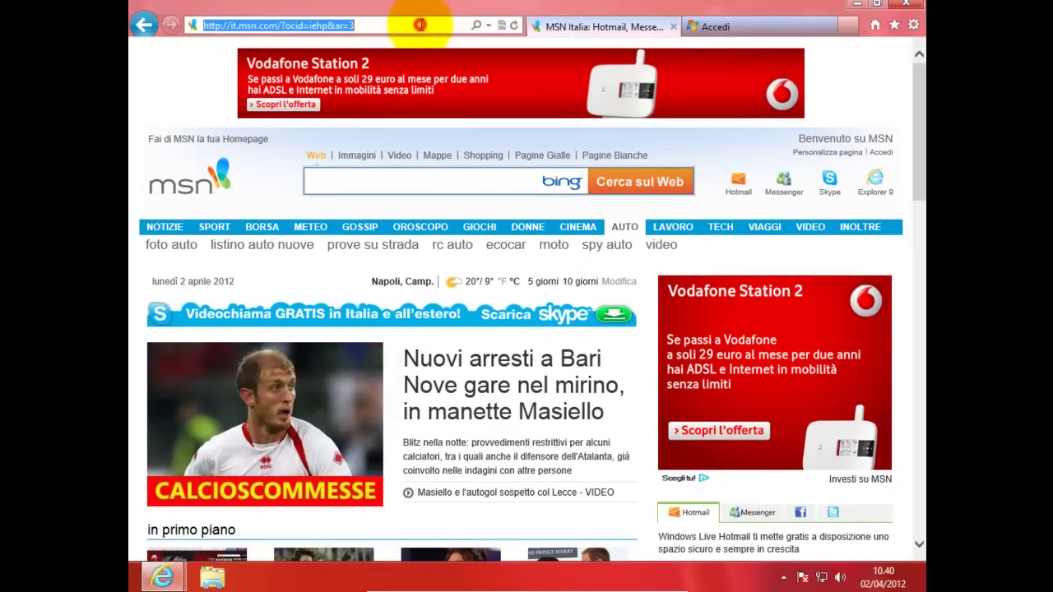
Switch to the Accedi page for Hotmail, view the address history and favorites suggestions, and select the page's address
click(724, 28)
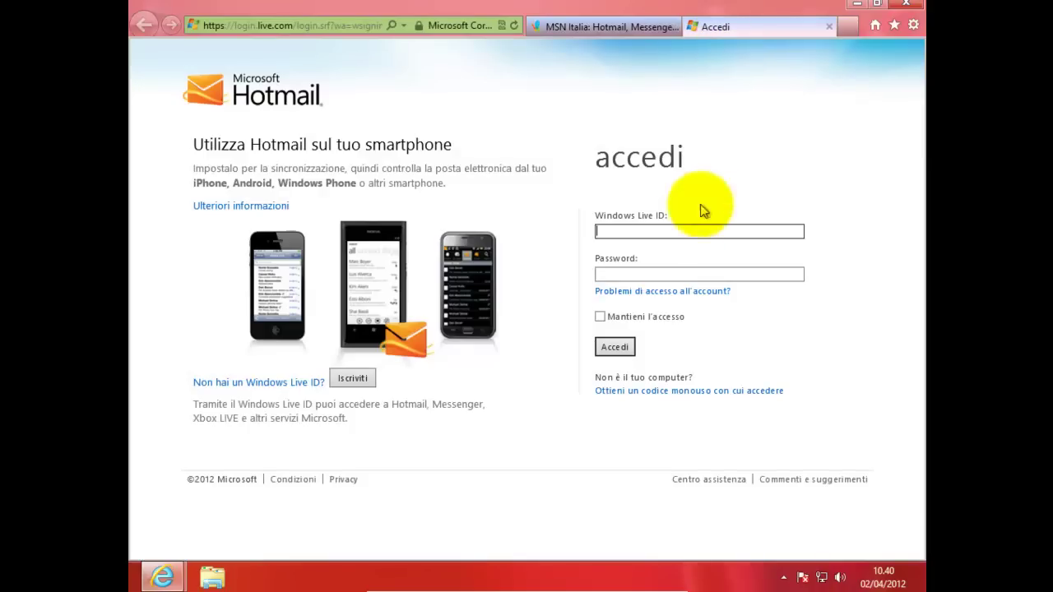
click(402, 27)
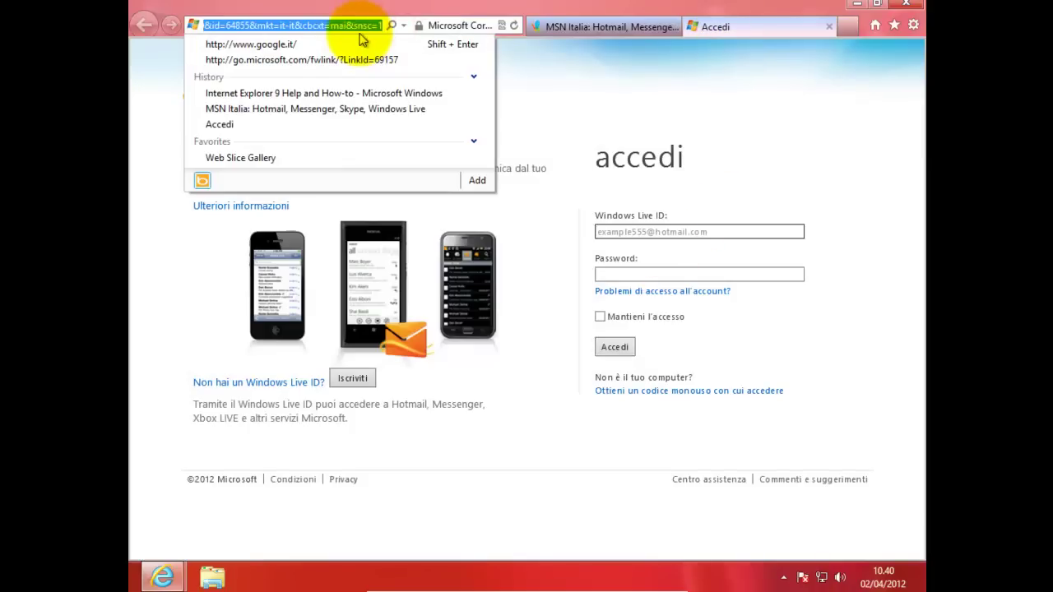
click(504, 82)
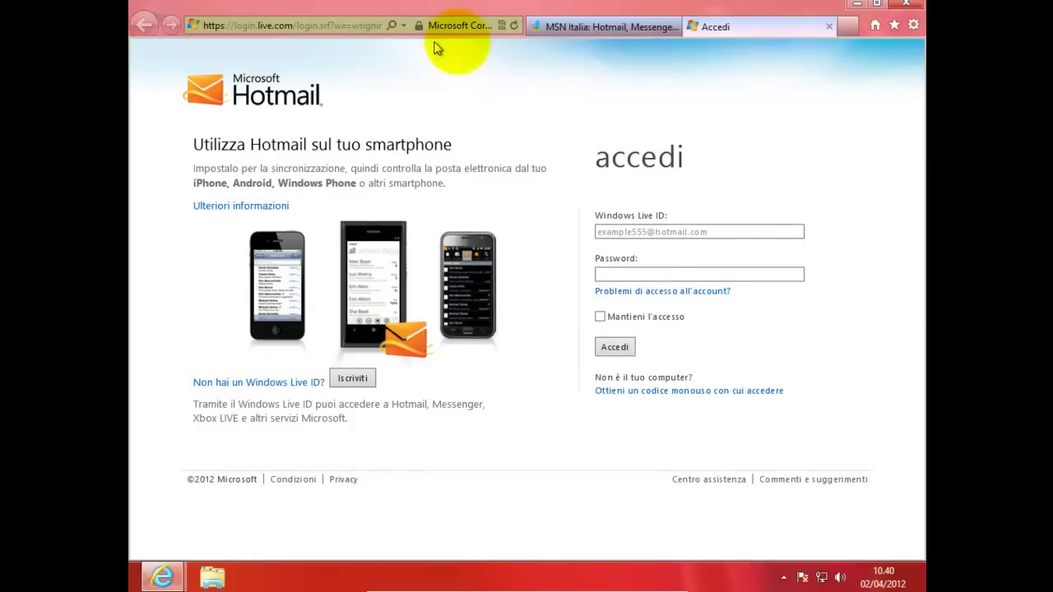
click(224, 30)
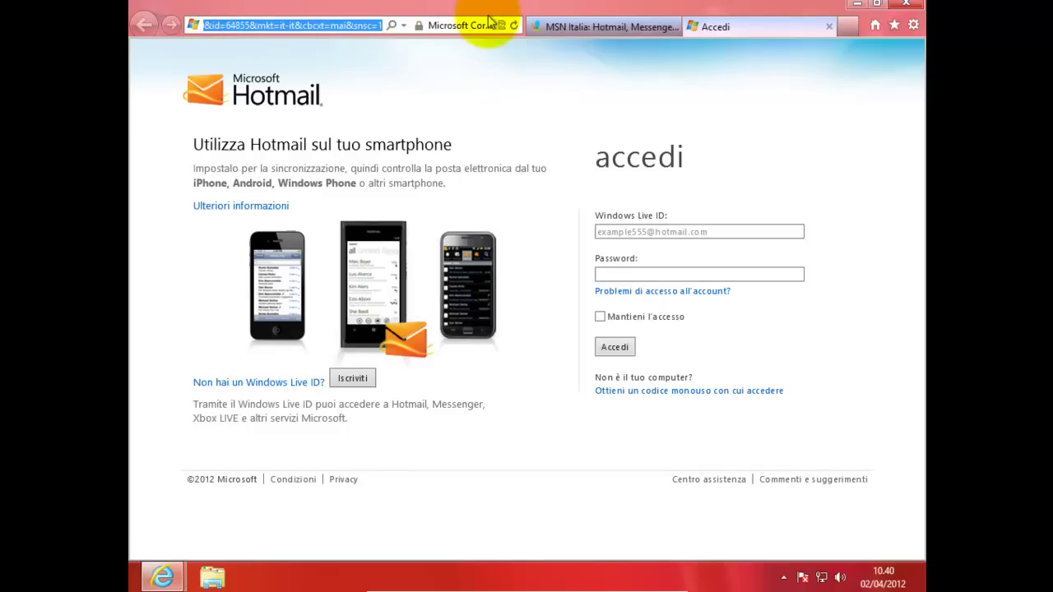
text(www.)
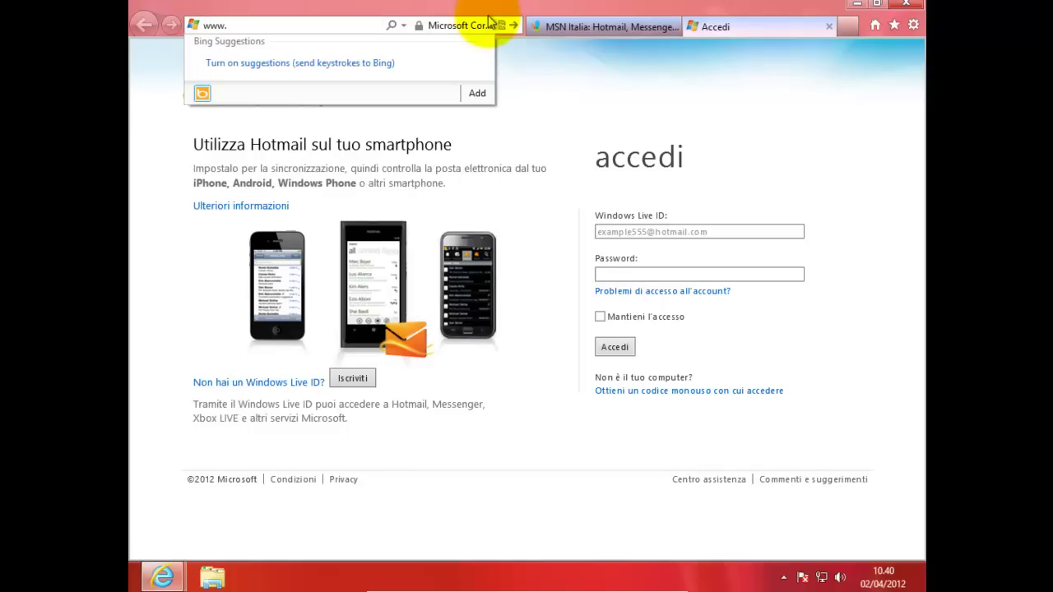
text(google)
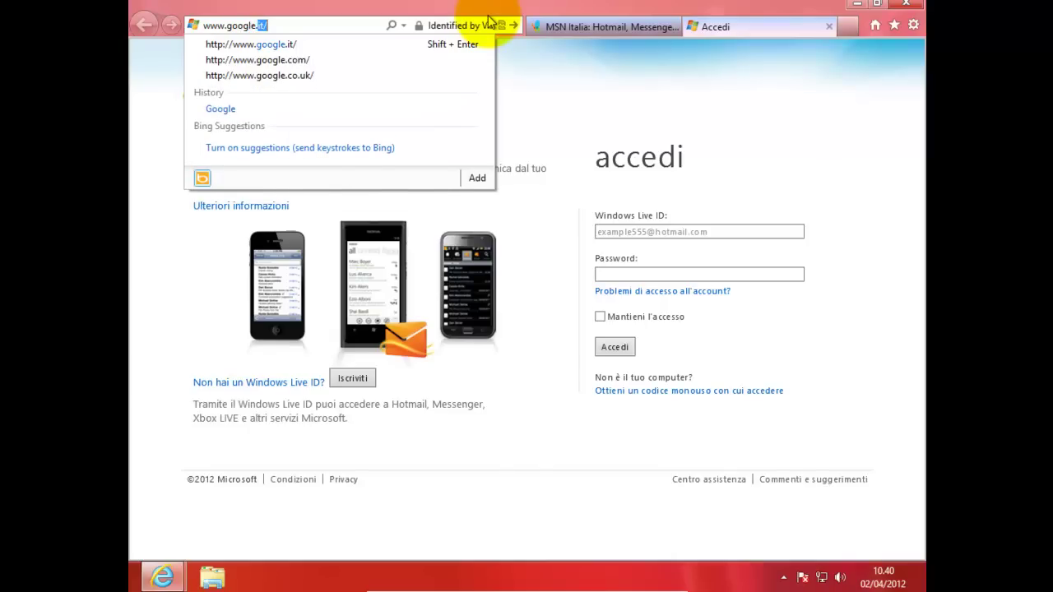
text(.)
key(Return)
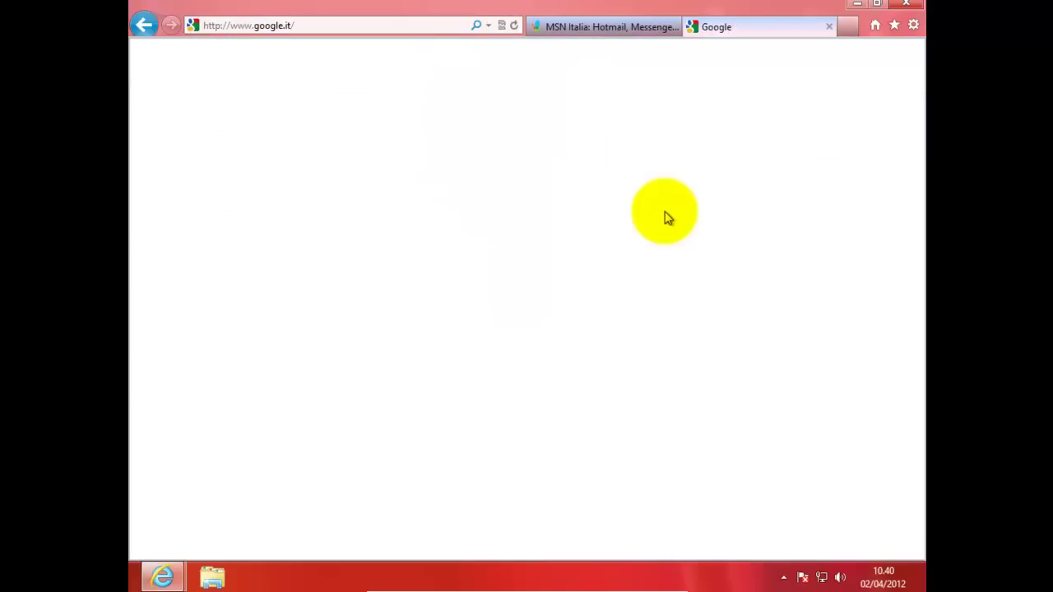
click(646, 293)
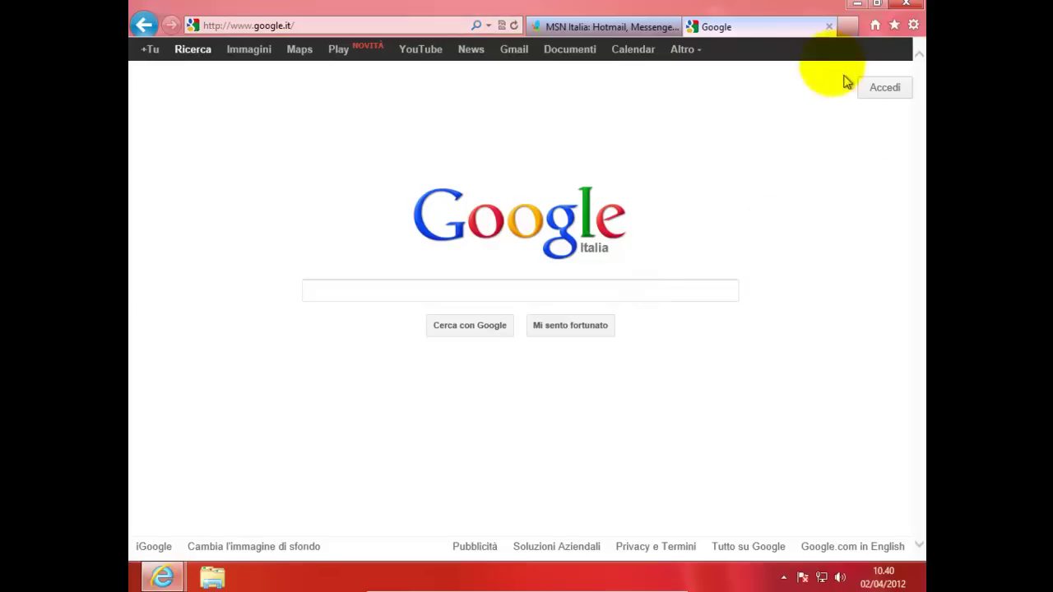
click(428, 295)
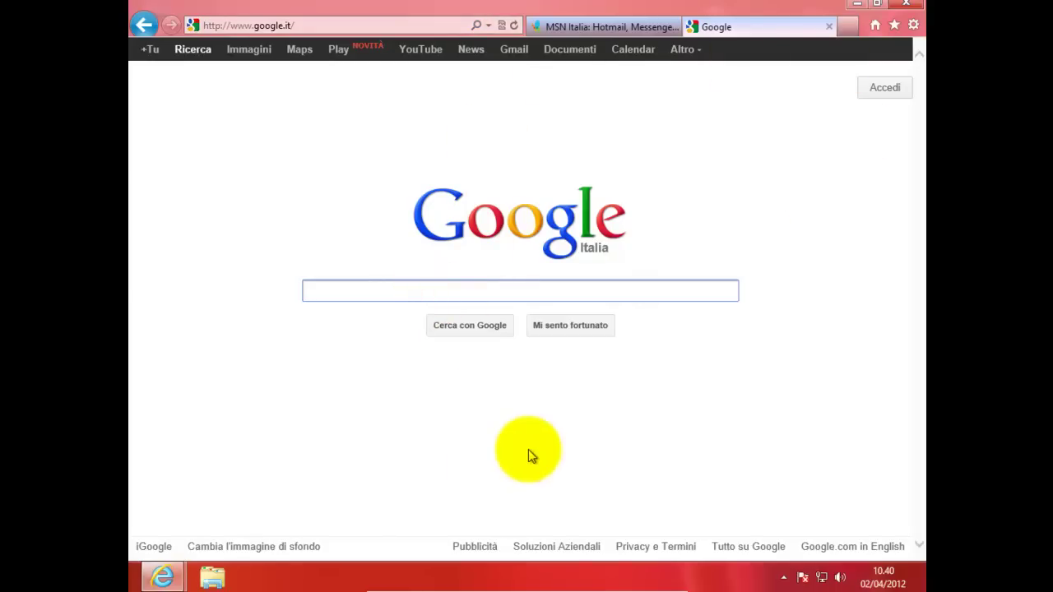
Open Internet Explorer's add-on manager, view the Tracking Protection and Toolbars and Extensions categories, and close the dialog
click(914, 26)
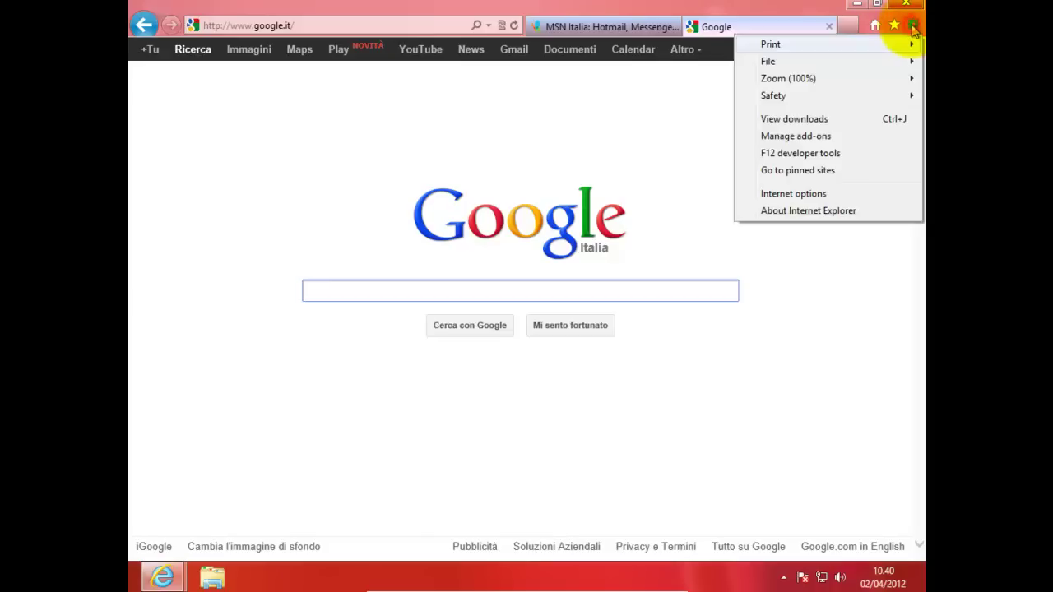
click(803, 142)
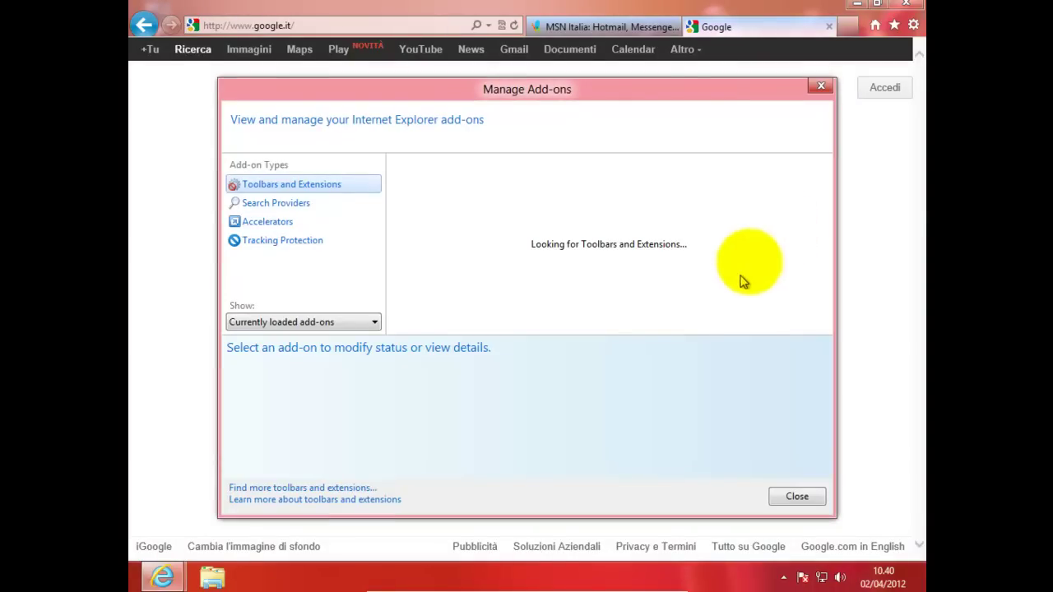
click(289, 206)
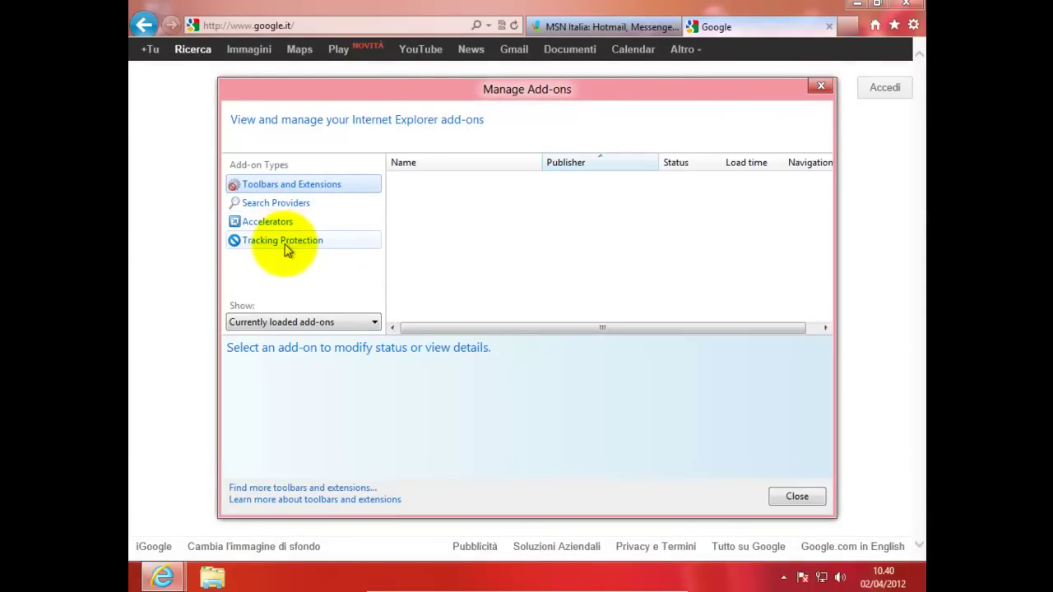
click(286, 241)
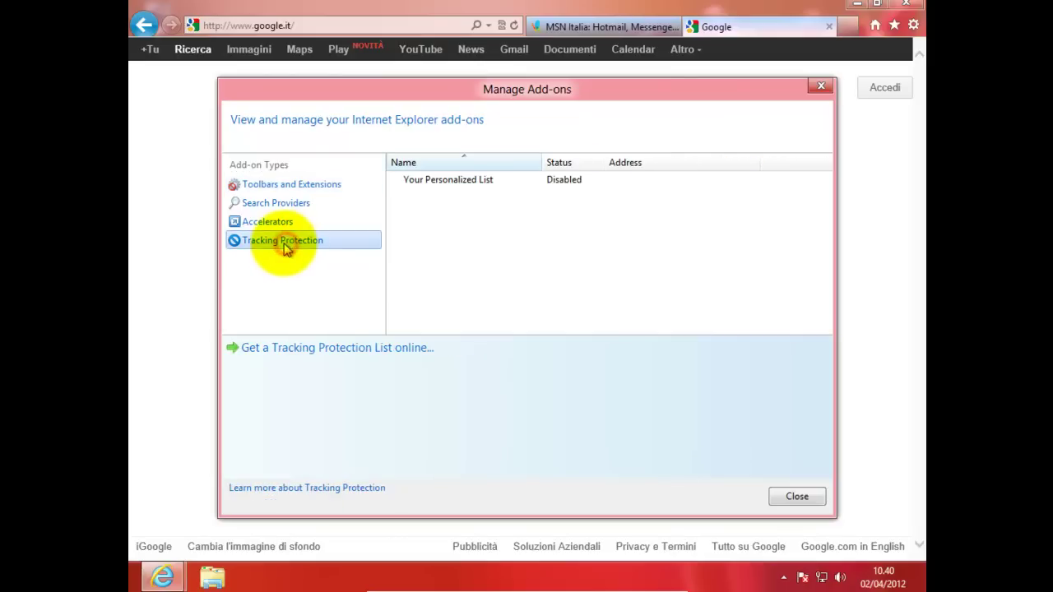
click(449, 178)
click(322, 185)
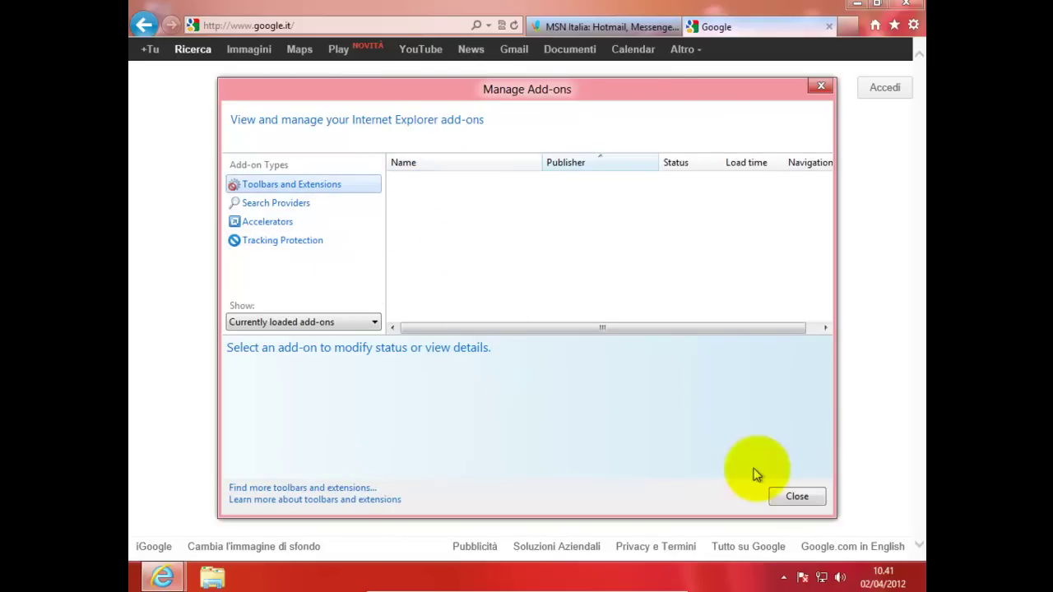
drag(687, 336, 616, 329)
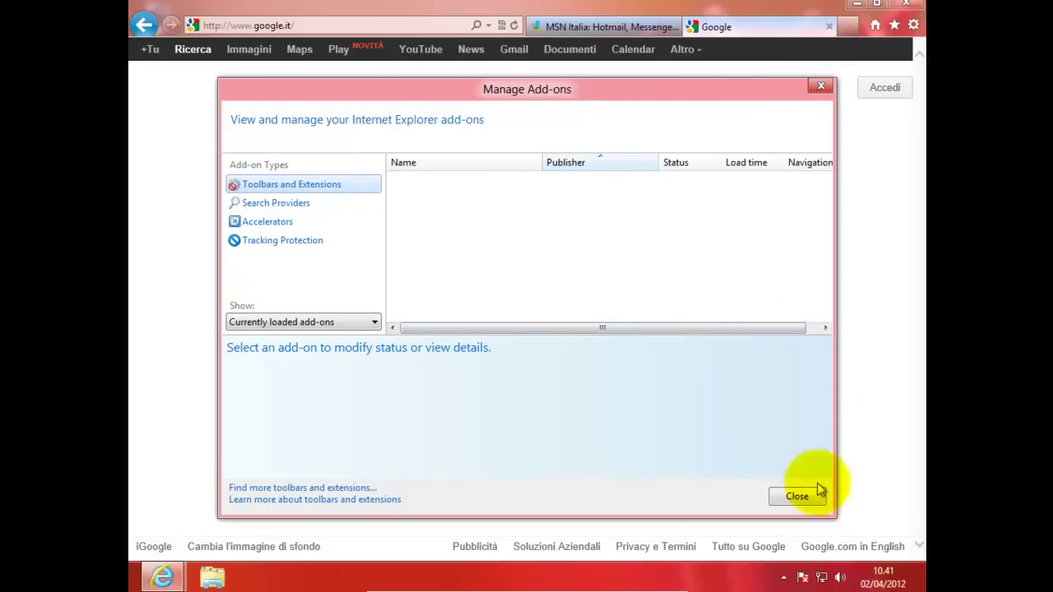
click(797, 497)
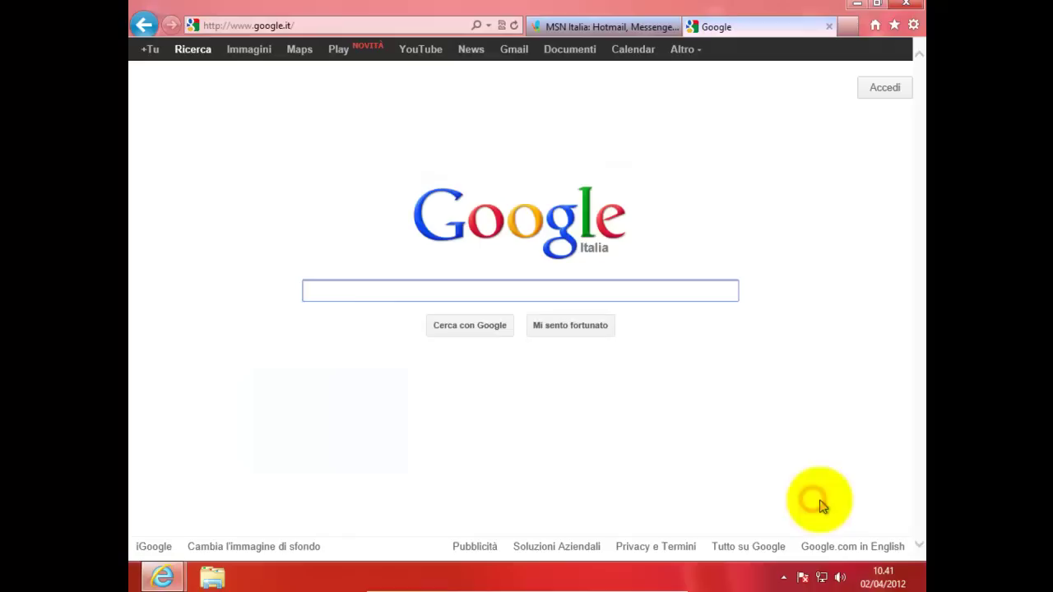
Close Internet Explorer with all its tabs and view the Share charm on the desktop
click(909, 6)
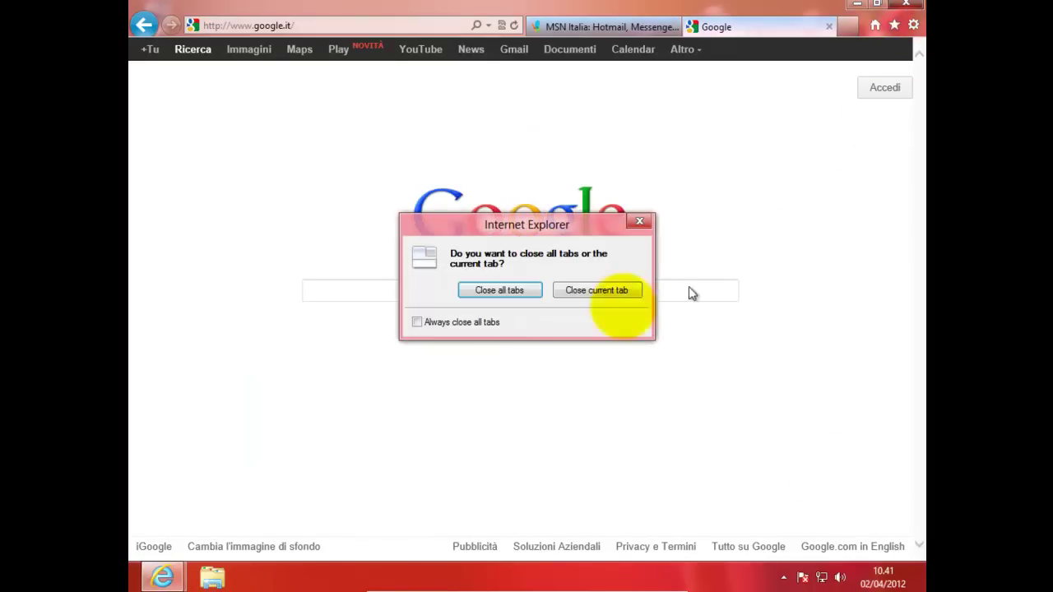
click(493, 293)
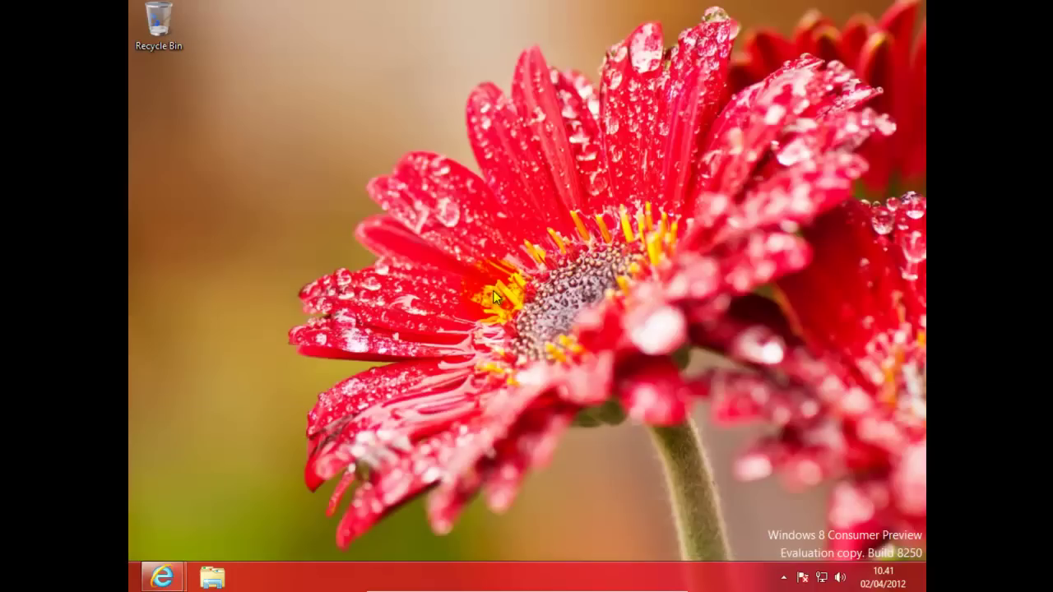
mouse_move(379, 586)
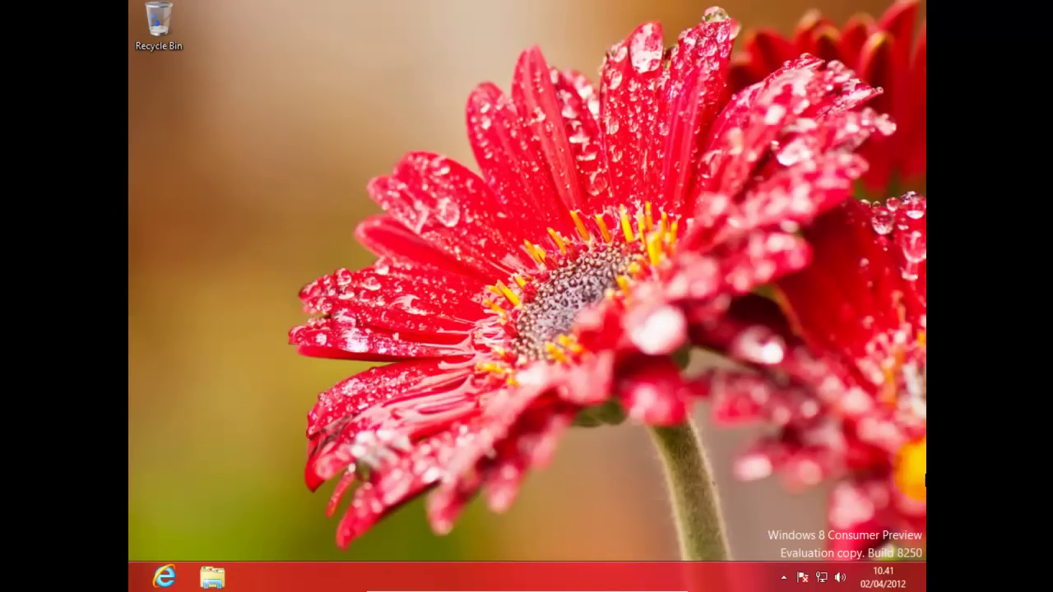
mouse_move(923, 4)
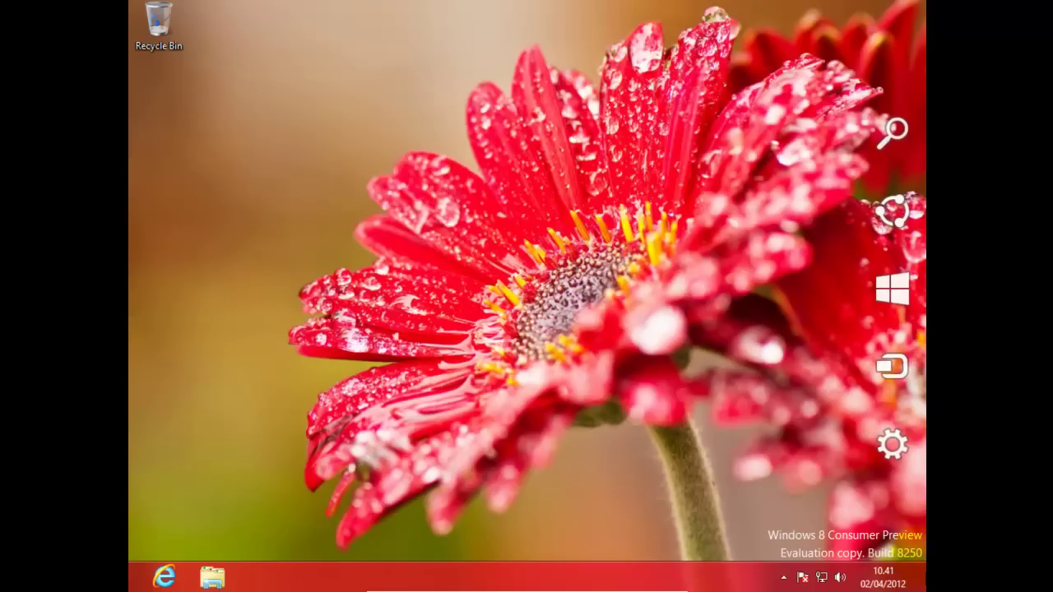
click(895, 215)
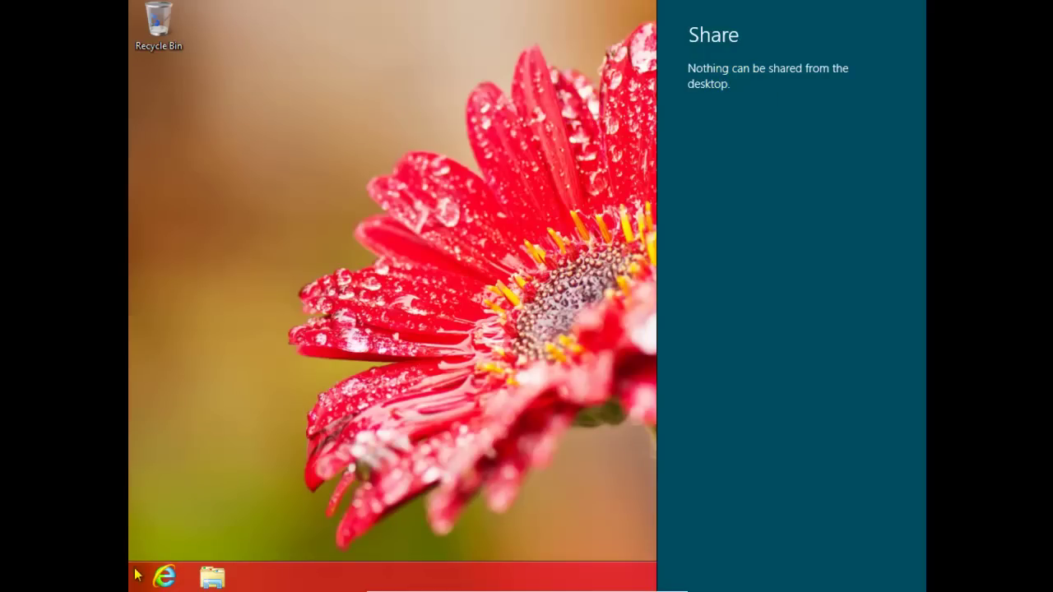
Leave the Share pane and return to the Start screen
mouse_move(130, 590)
click(165, 580)
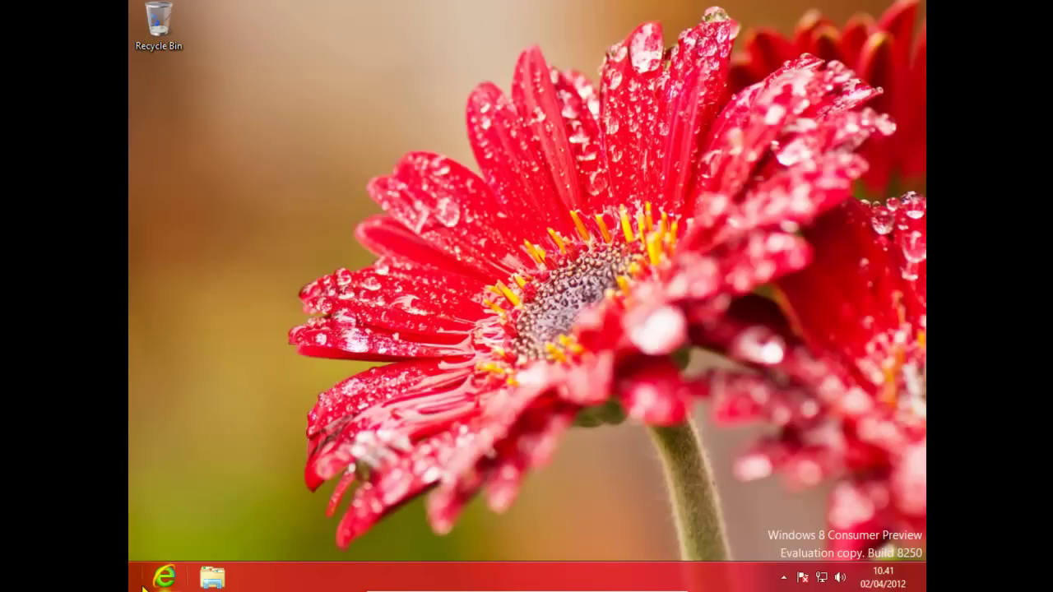
click(131, 588)
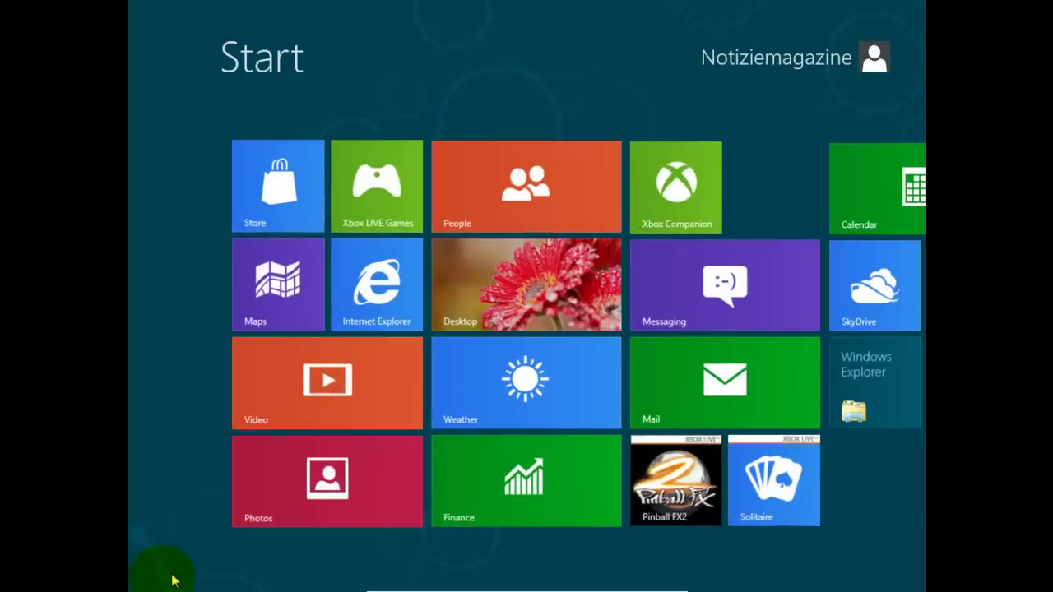
click(509, 403)
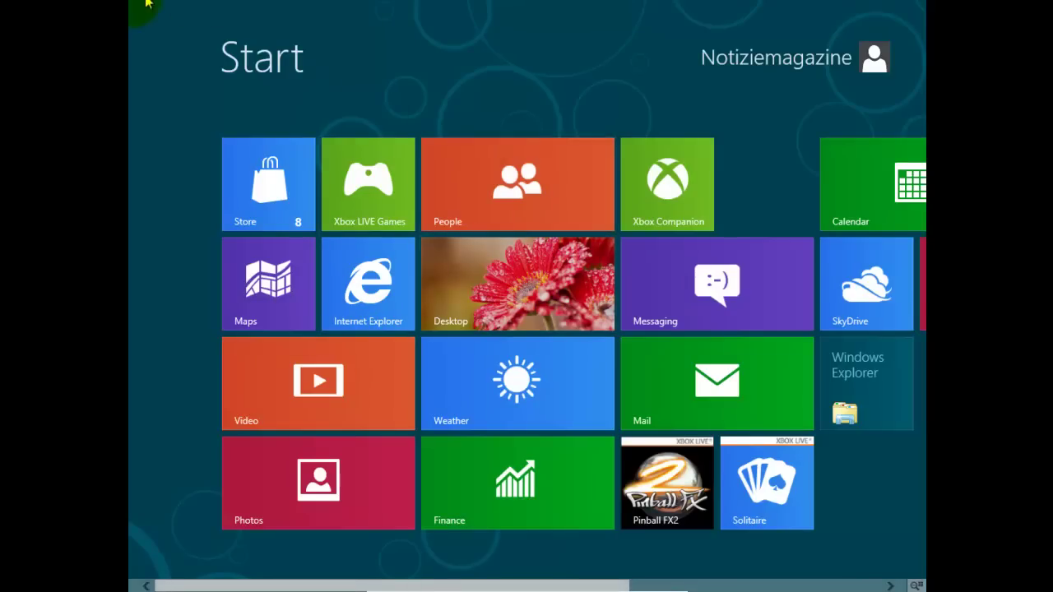
Open the account picture settings from the user account on the Start screen, and view the Users settings
click(876, 62)
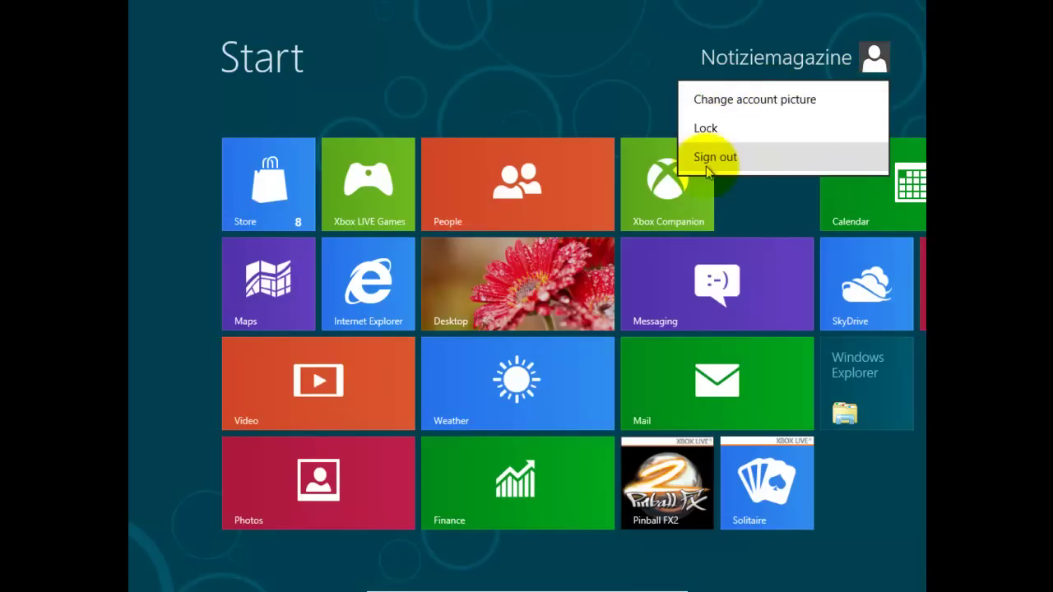
click(706, 101)
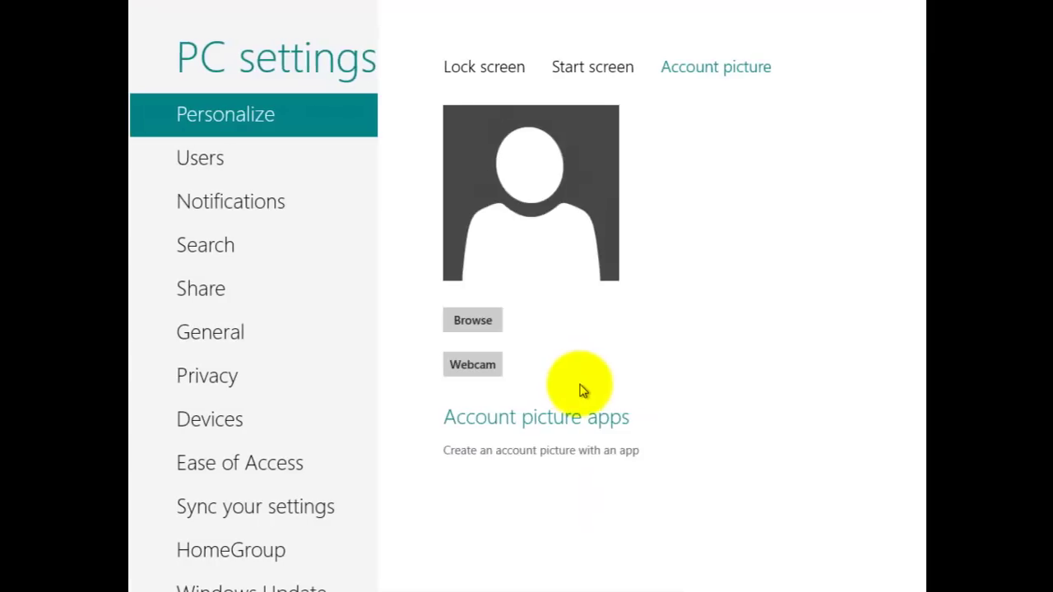
click(215, 162)
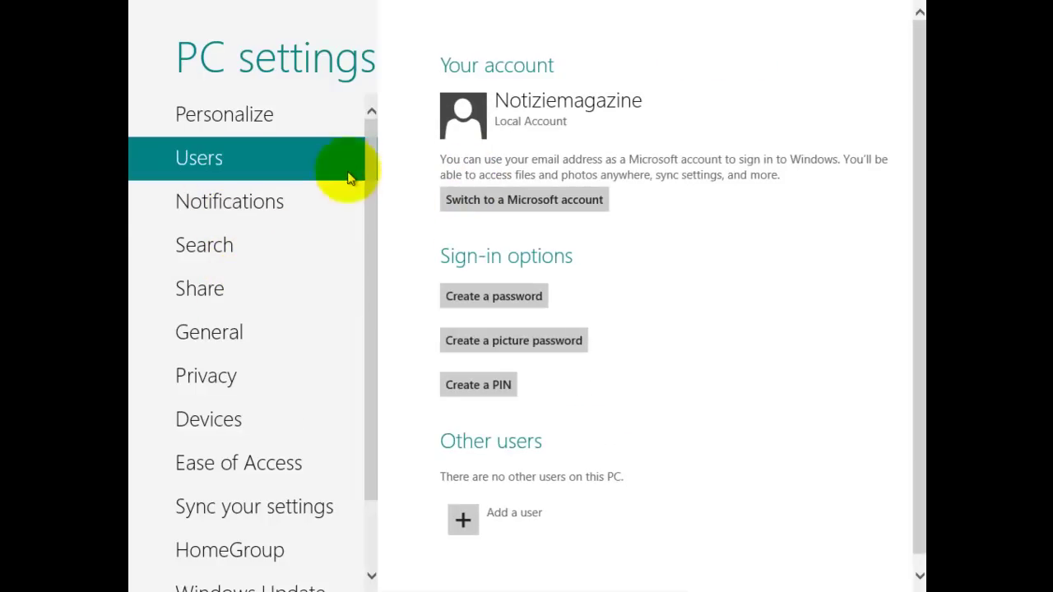
View the General and Sync your settings pages in PC settings
drag(364, 153, 348, 242)
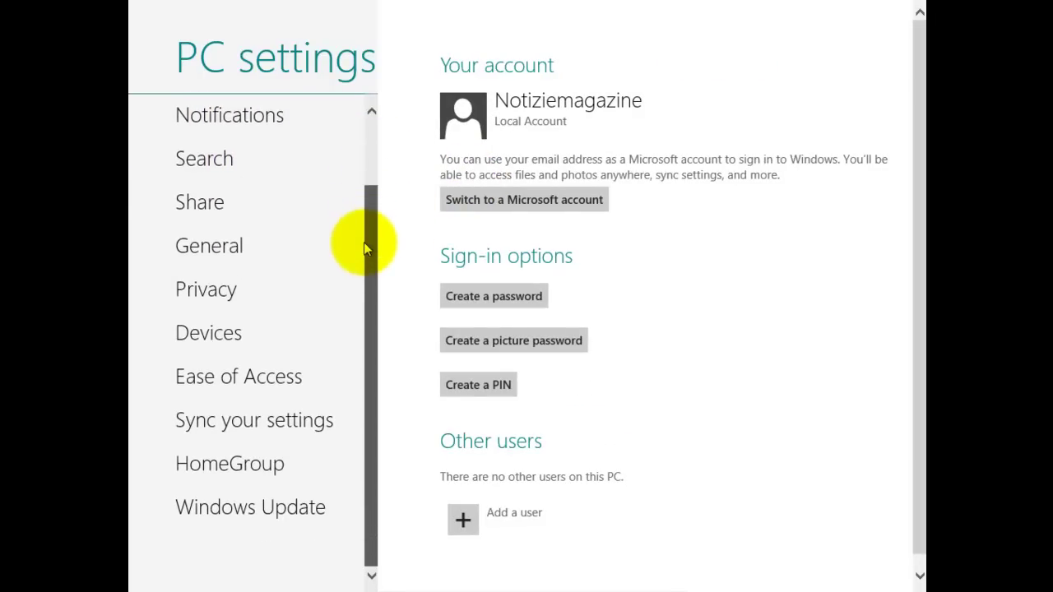
click(280, 252)
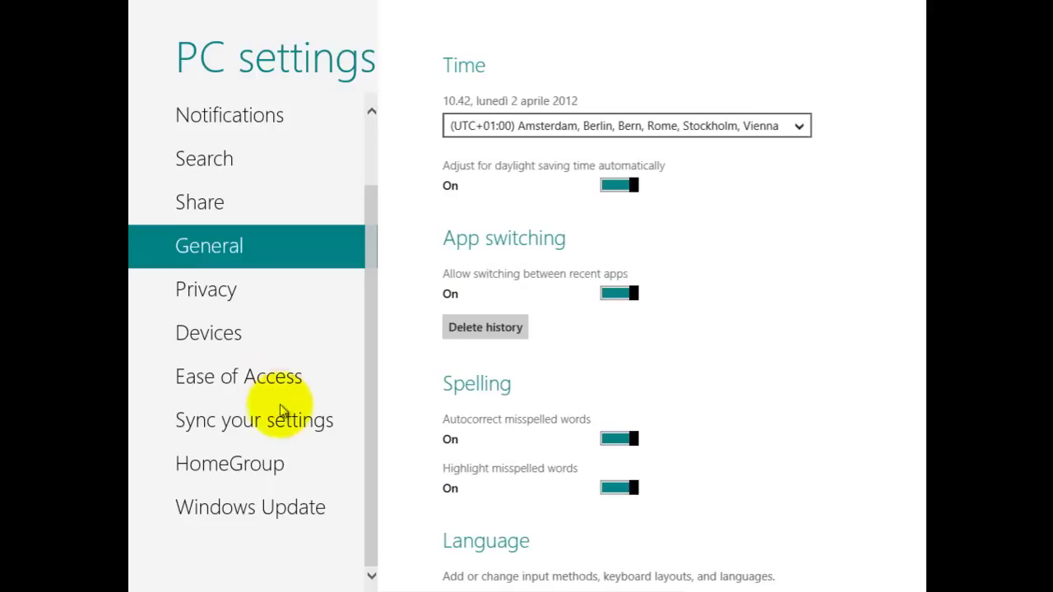
click(360, 236)
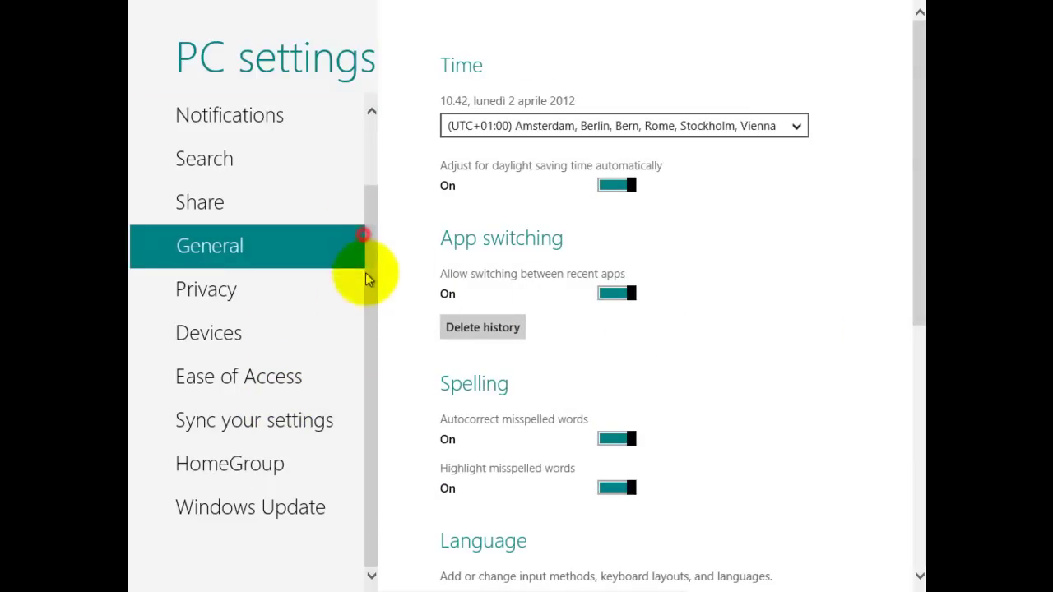
click(318, 427)
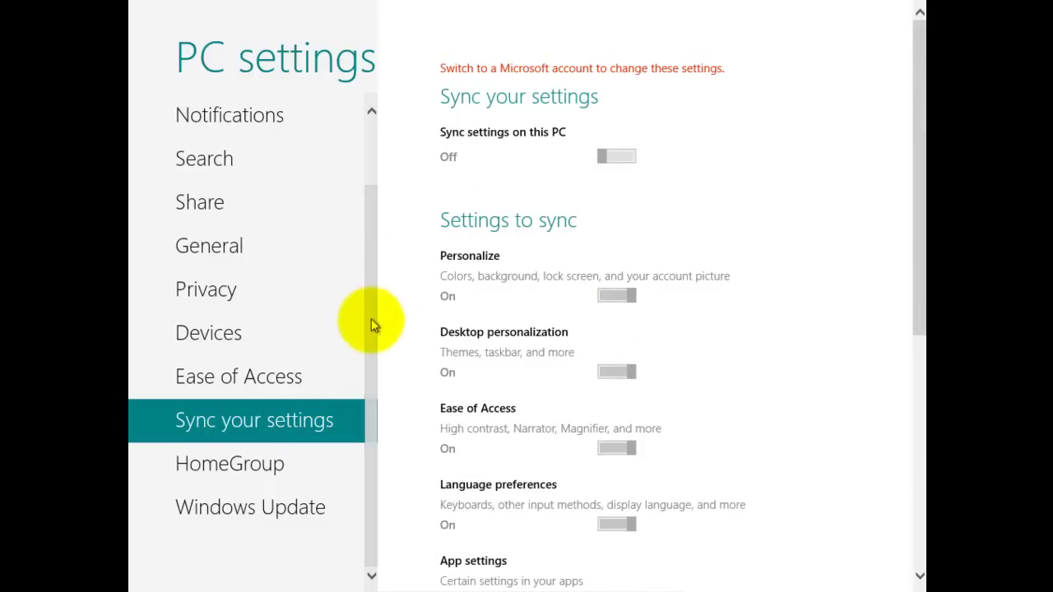
Go back to the Users settings, look over the Add a user form, and cancel it without adding anyone
drag(370, 313, 254, 167)
click(253, 167)
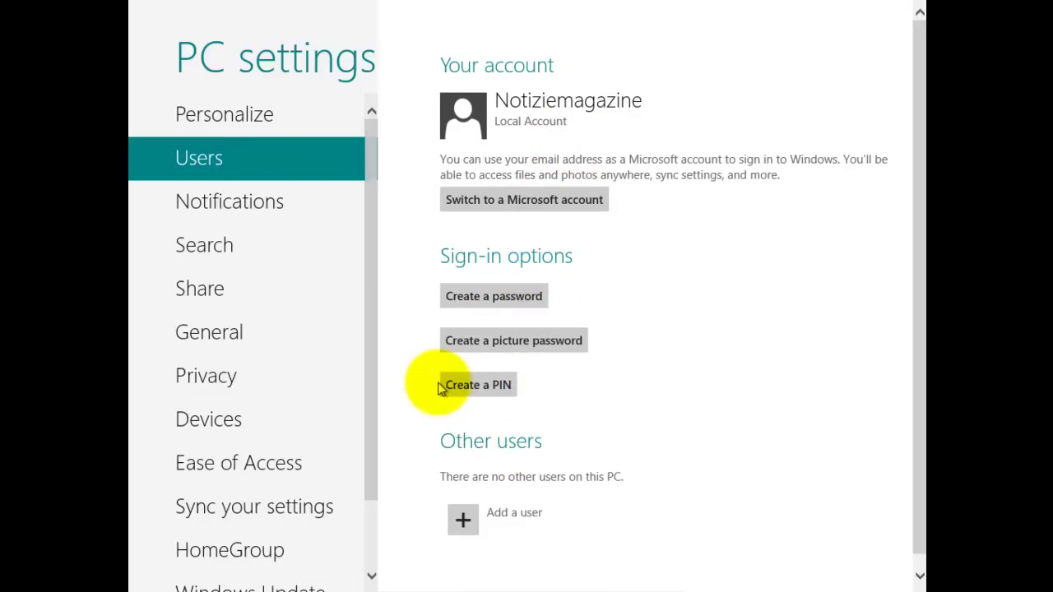
scroll(923, 502, down, 1)
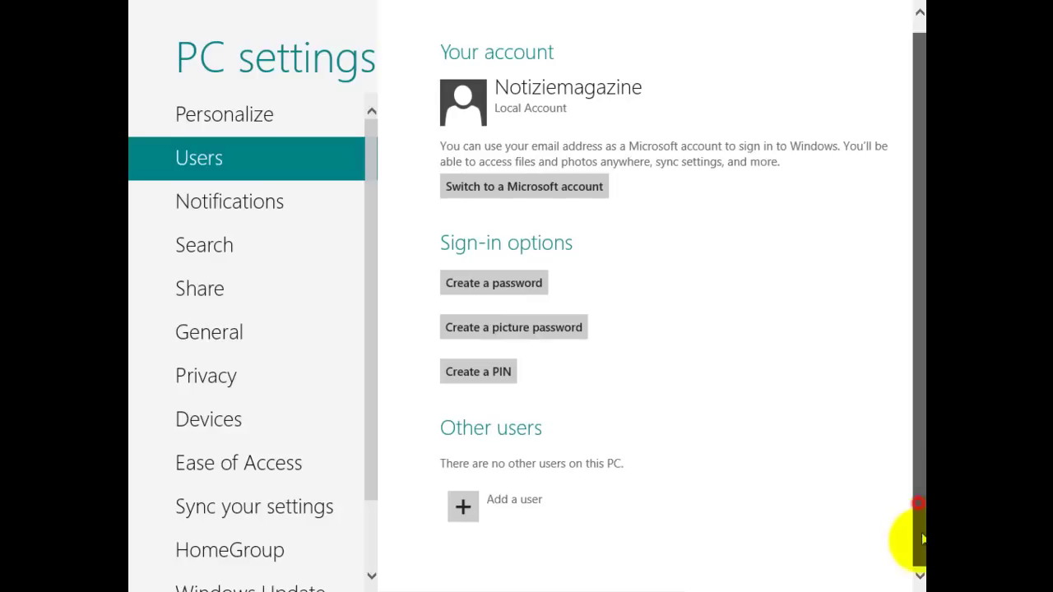
click(470, 501)
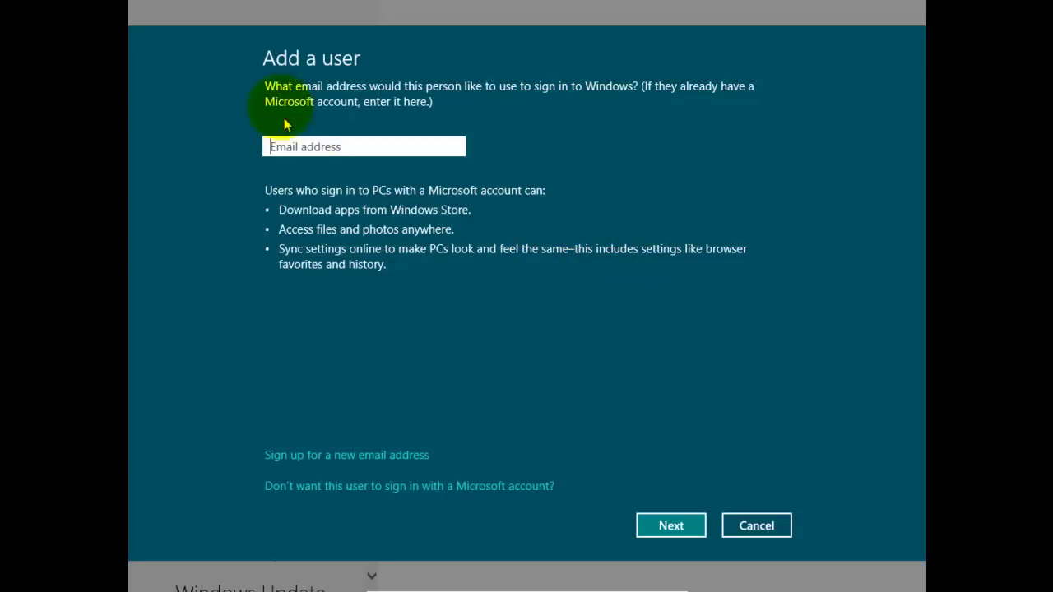
click(453, 191)
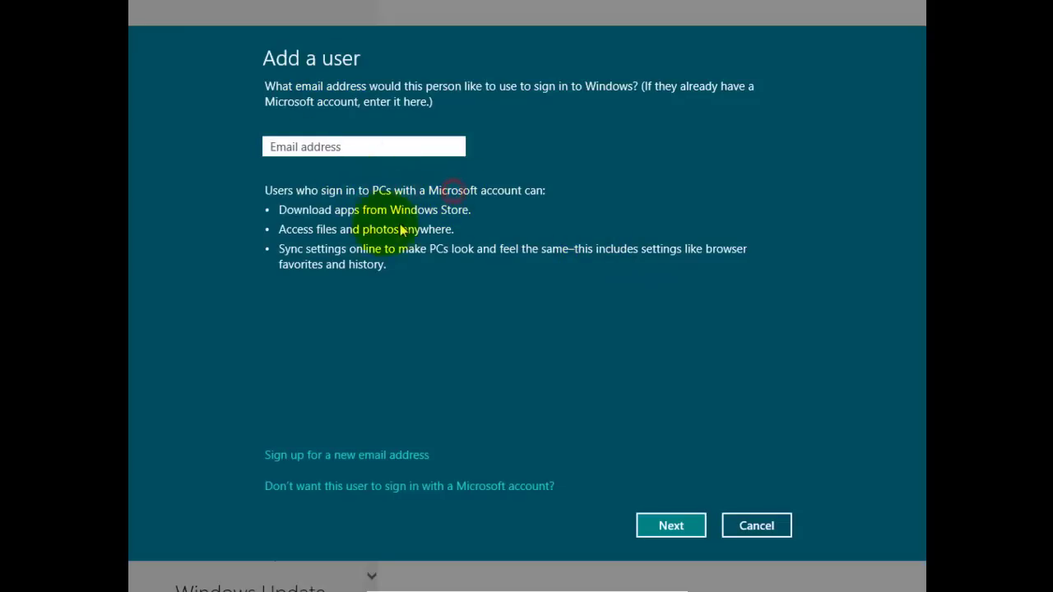
click(749, 523)
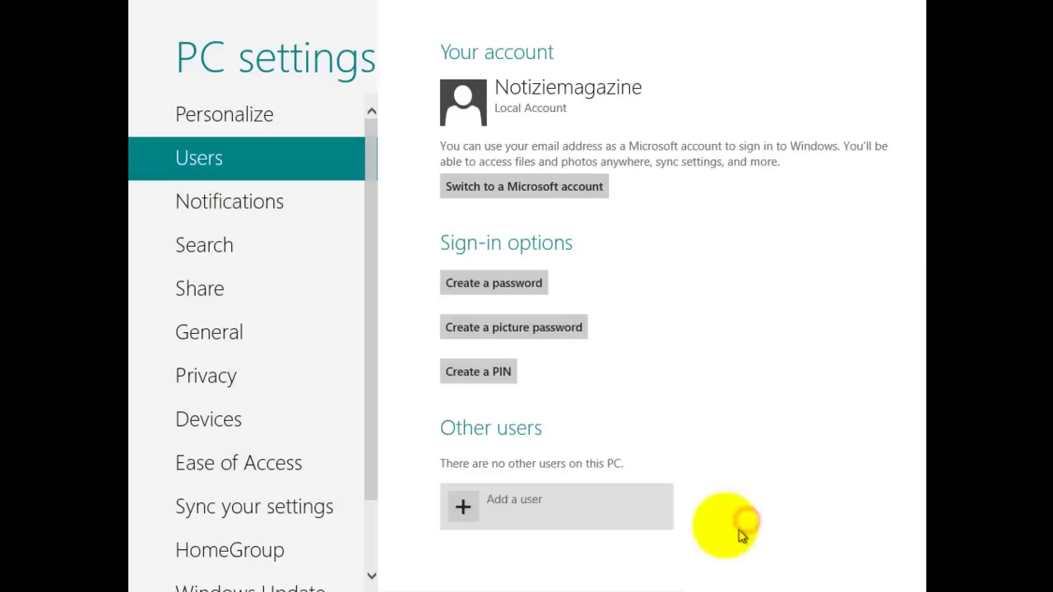
click(920, 12)
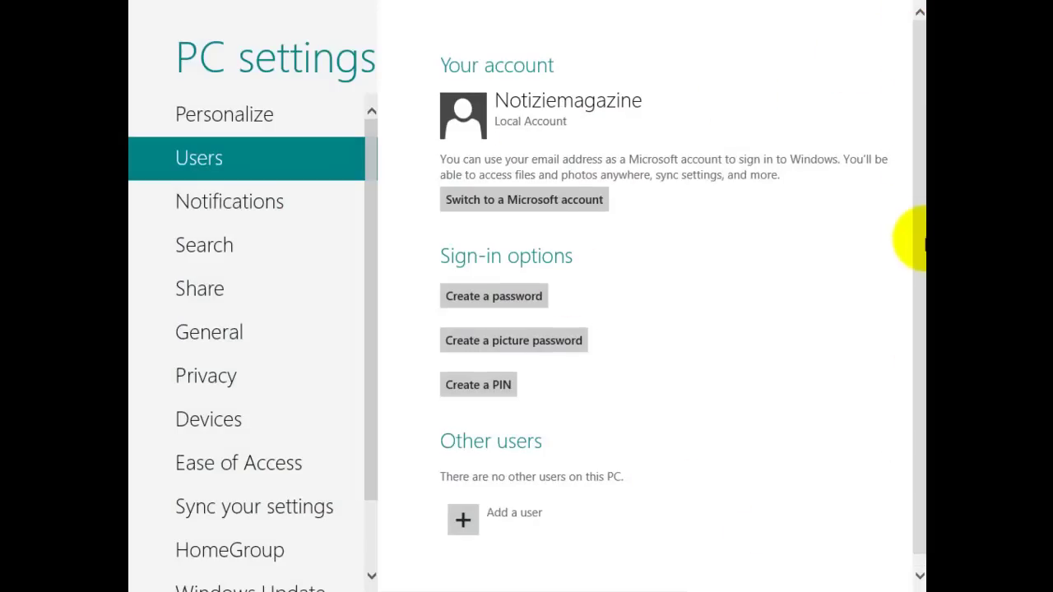
Return from PC settings to the Start screen using the charms
mouse_move(905, 4)
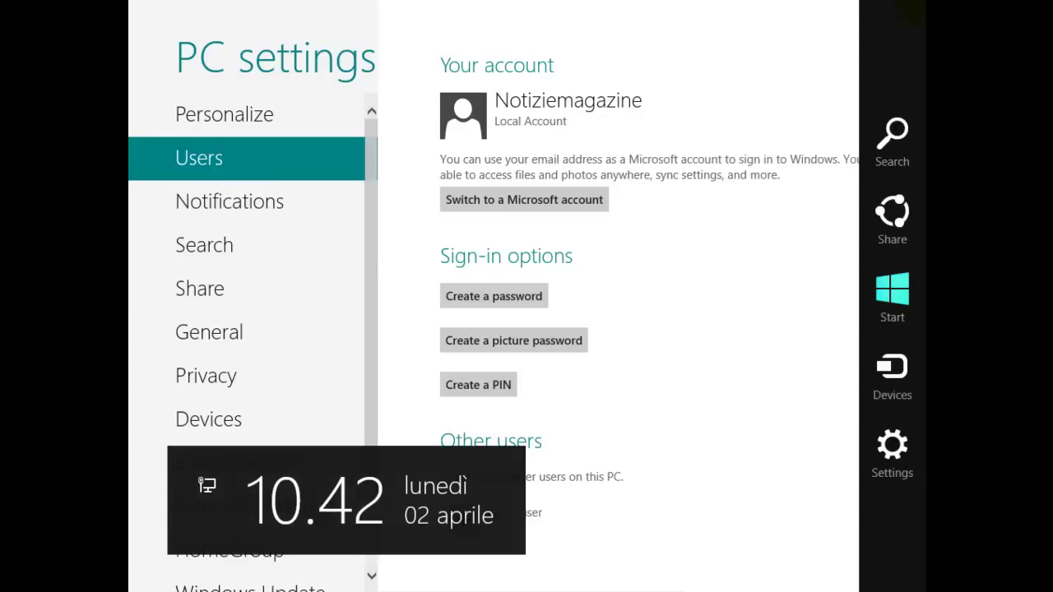
click(882, 295)
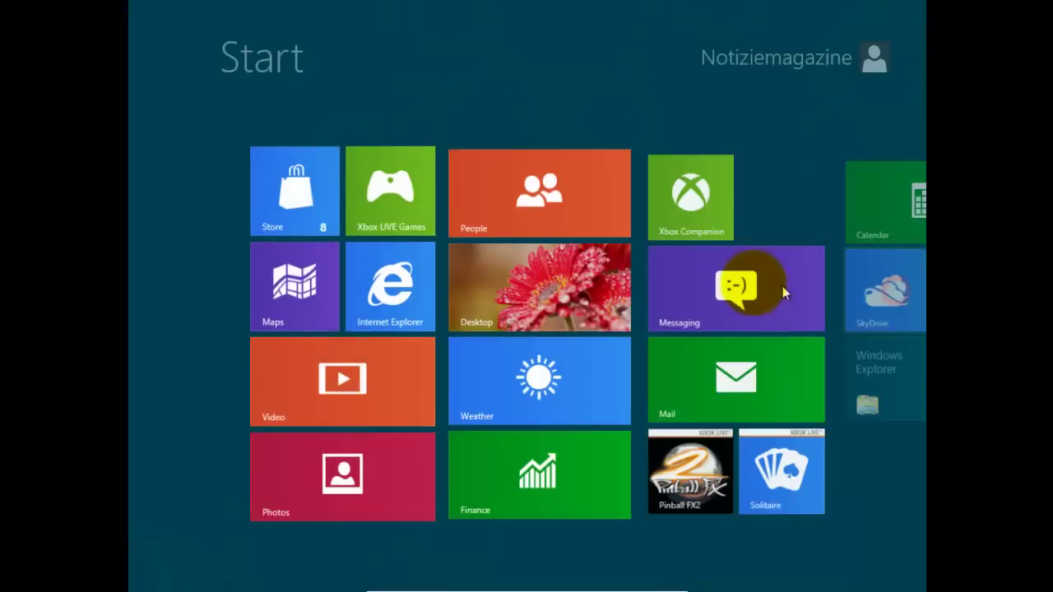
Rearrange the Start screen tiles: Music below Windows Explorer, Remote Desktop beside Windows Explorer, and Reader beside Xbox Companion
drag(617, 585, 874, 577)
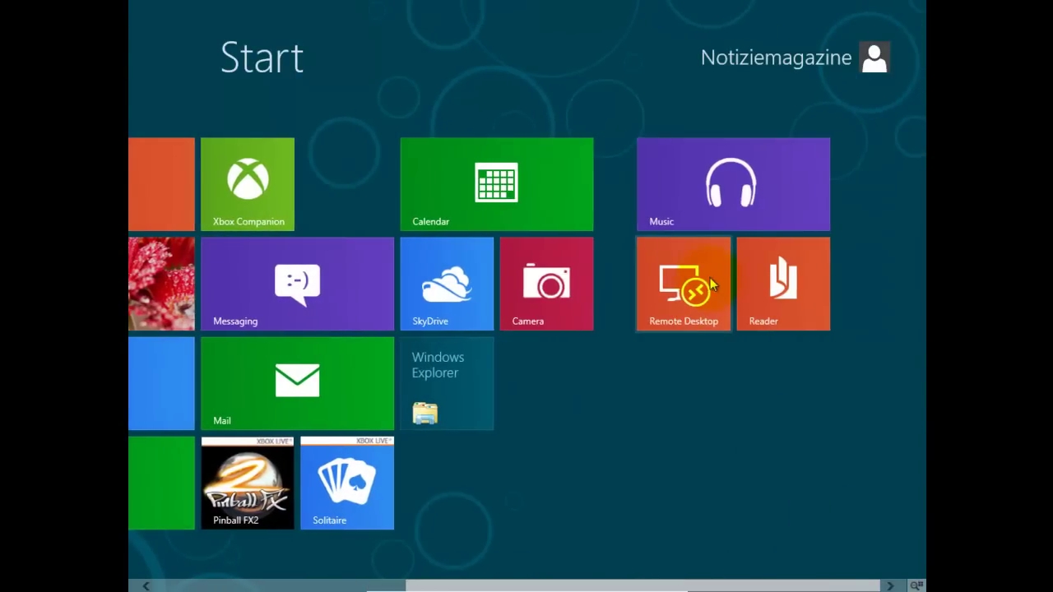
drag(706, 218, 472, 504)
drag(679, 197, 547, 396)
drag(806, 198, 470, 227)
drag(613, 586, 578, 566)
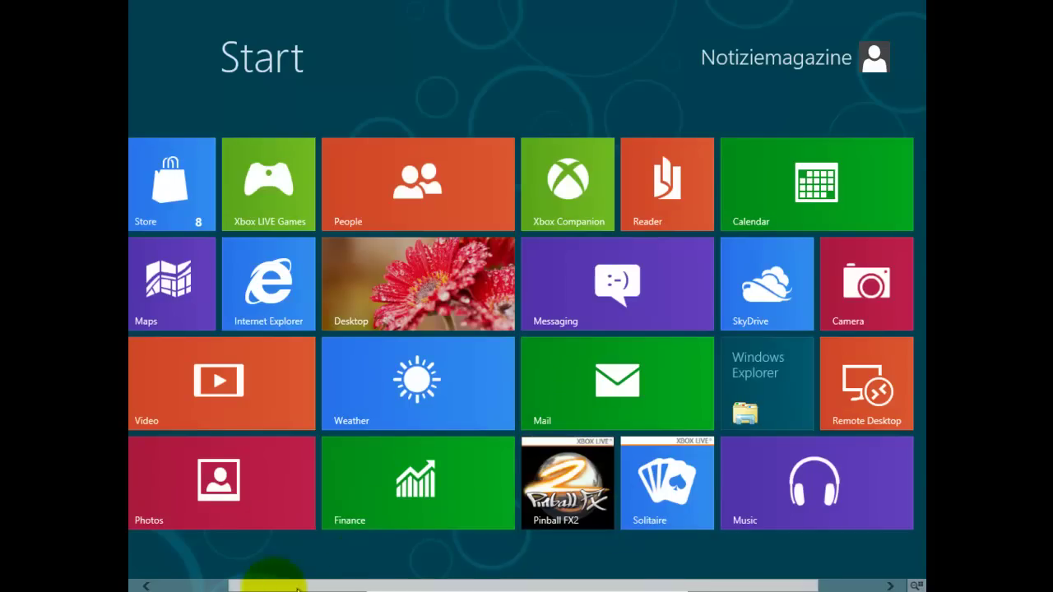
Open Windows Explorer from the desktop and expand Network, Computer and Local Disk (C:) in the folder tree
click(432, 282)
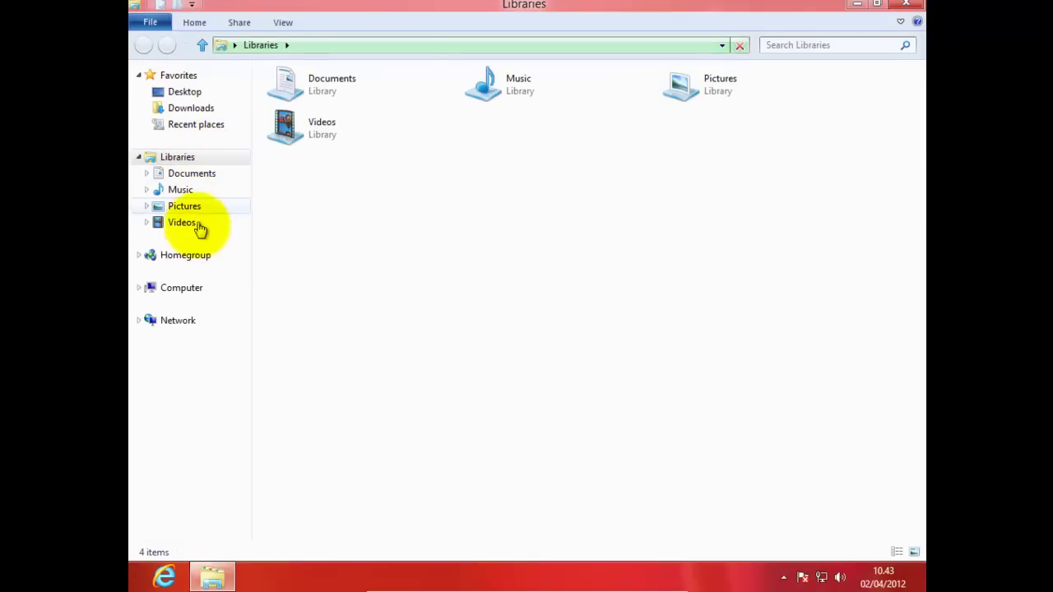
click(143, 322)
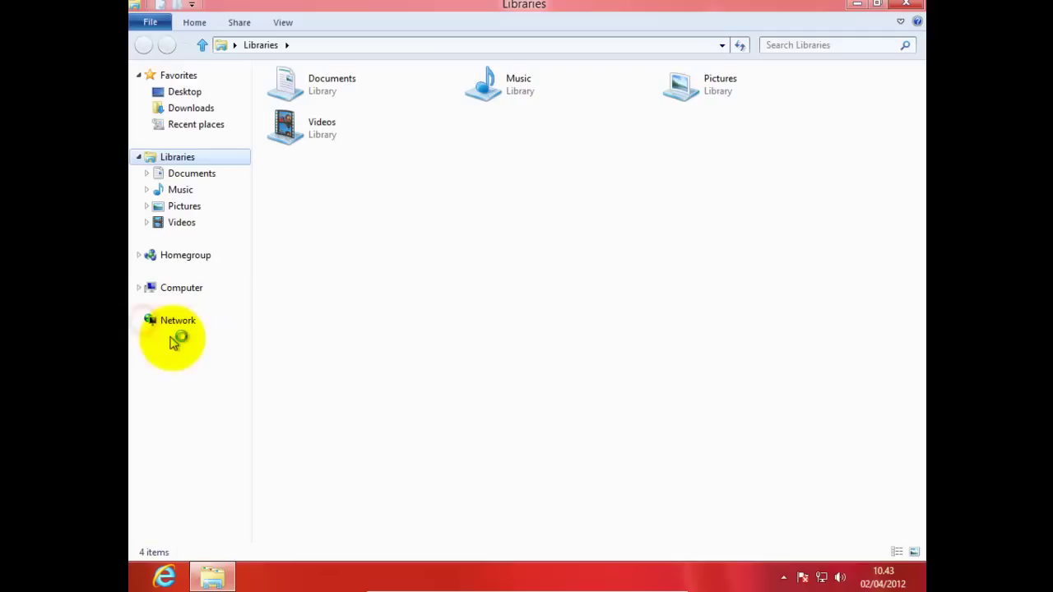
click(146, 291)
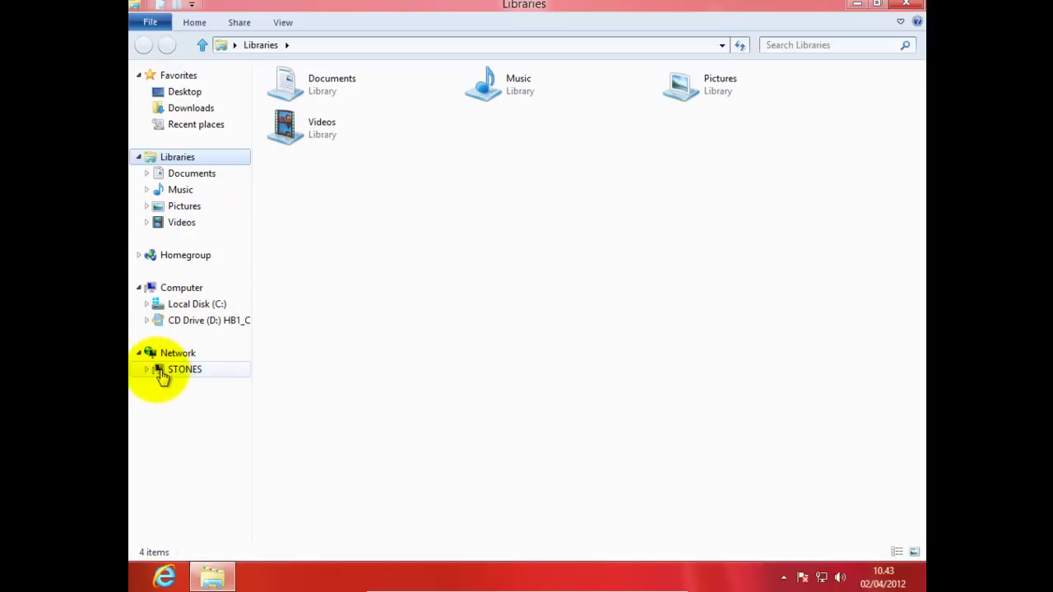
click(147, 305)
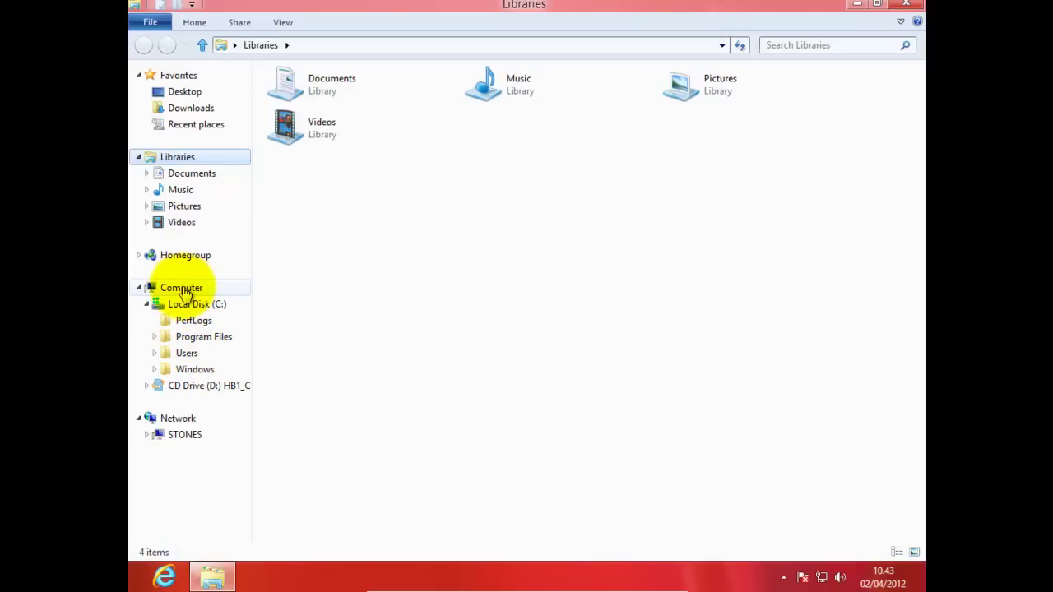
Browse from Computer through Local Disk (C:) and Users to the Desktop folder inside the account's user folder
click(182, 289)
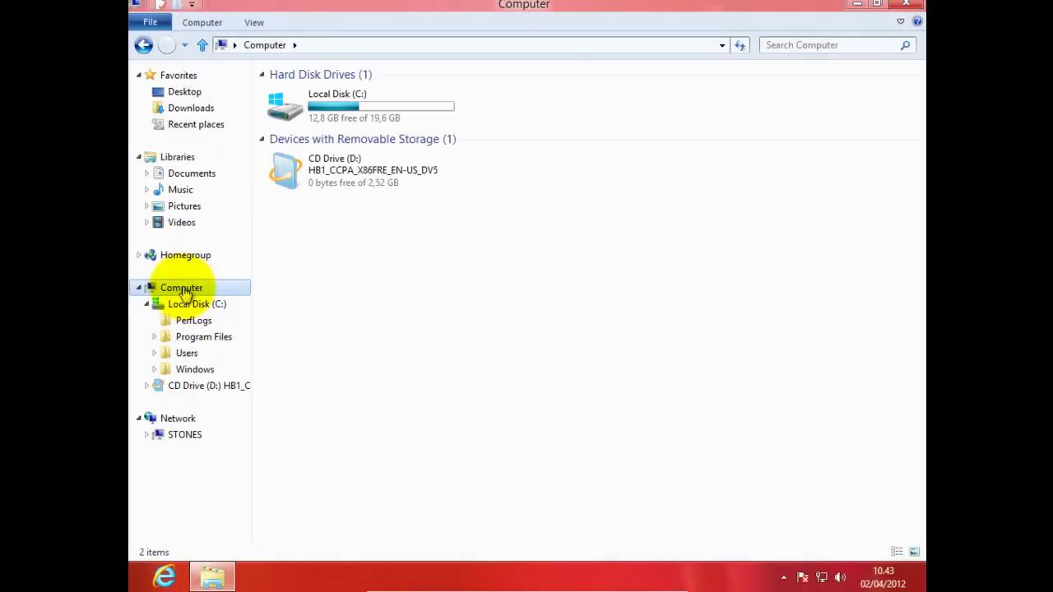
click(356, 182)
double_click(352, 113)
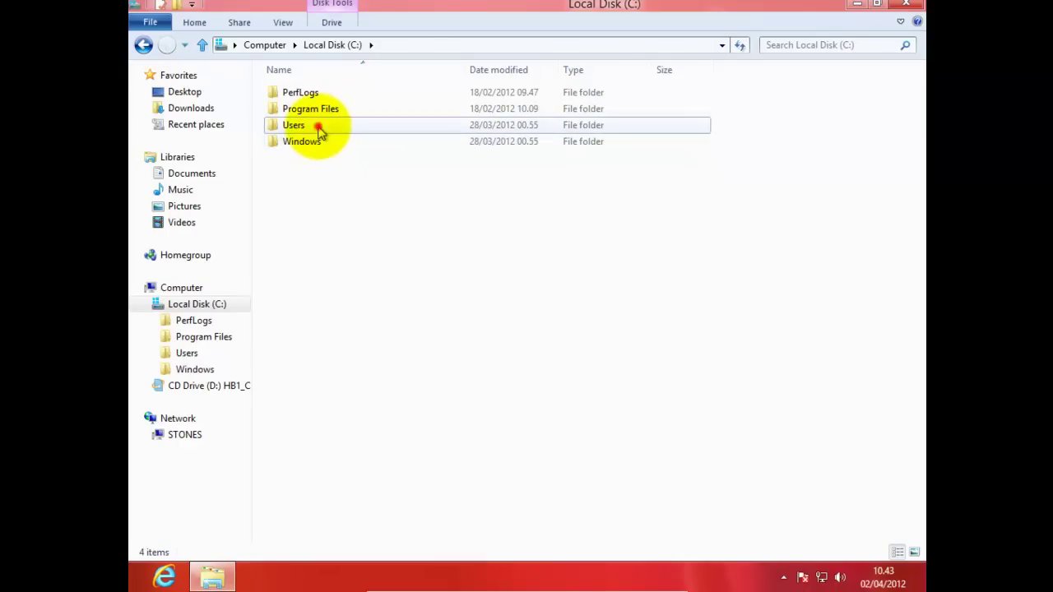
double_click(320, 127)
double_click(304, 94)
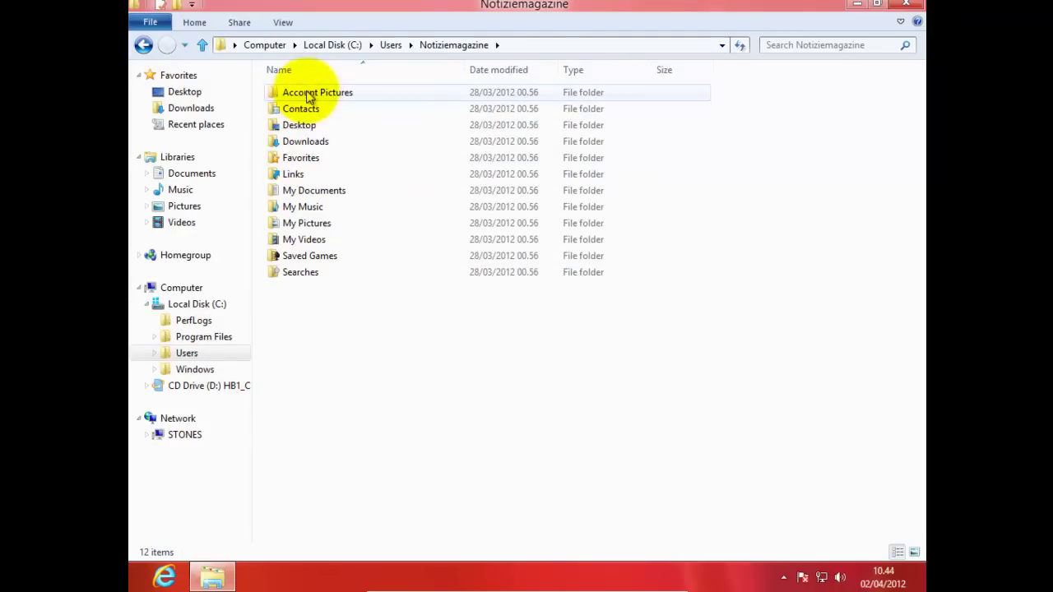
double_click(306, 127)
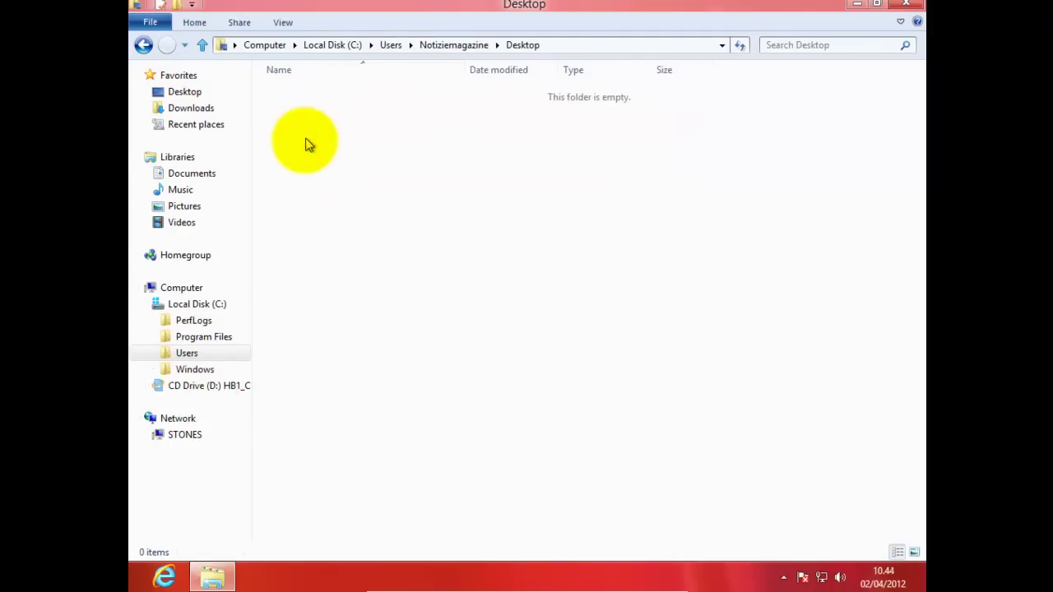
View the Documents library, try to open PerfLogs but cancel the access request, and view the Music library
click(189, 176)
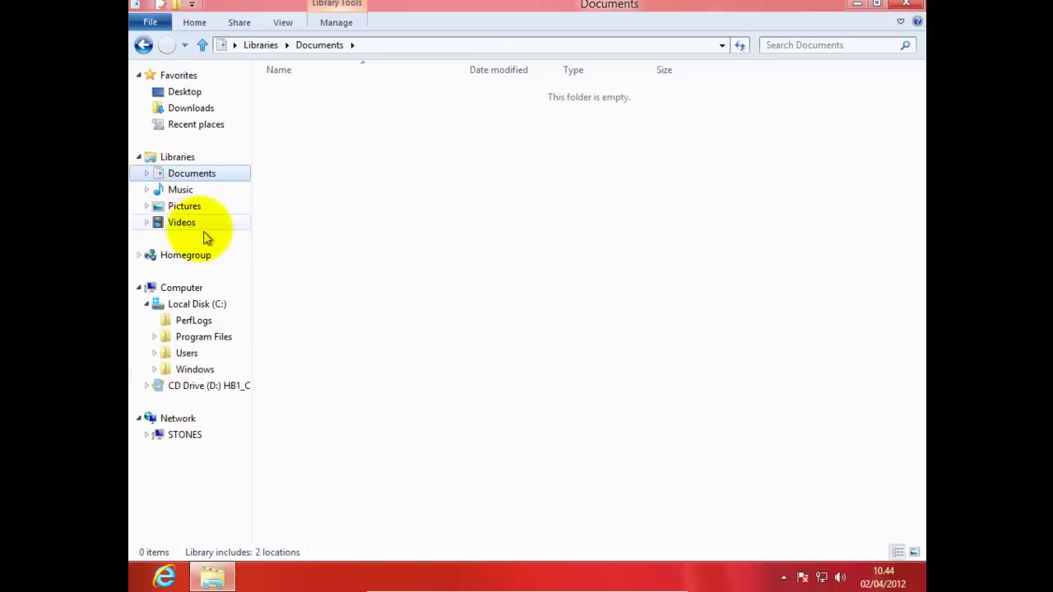
click(329, 263)
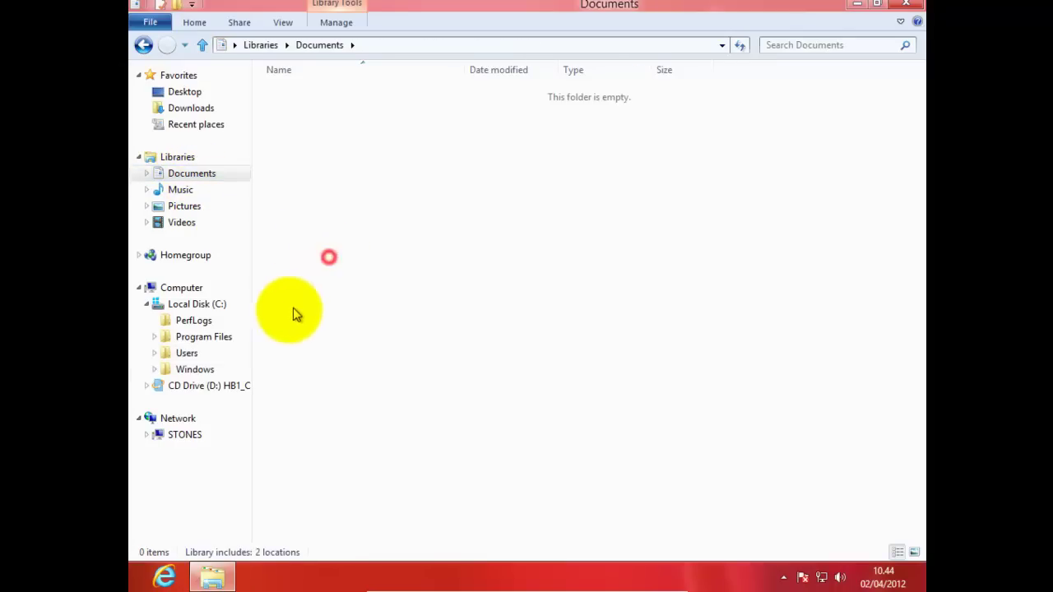
click(188, 322)
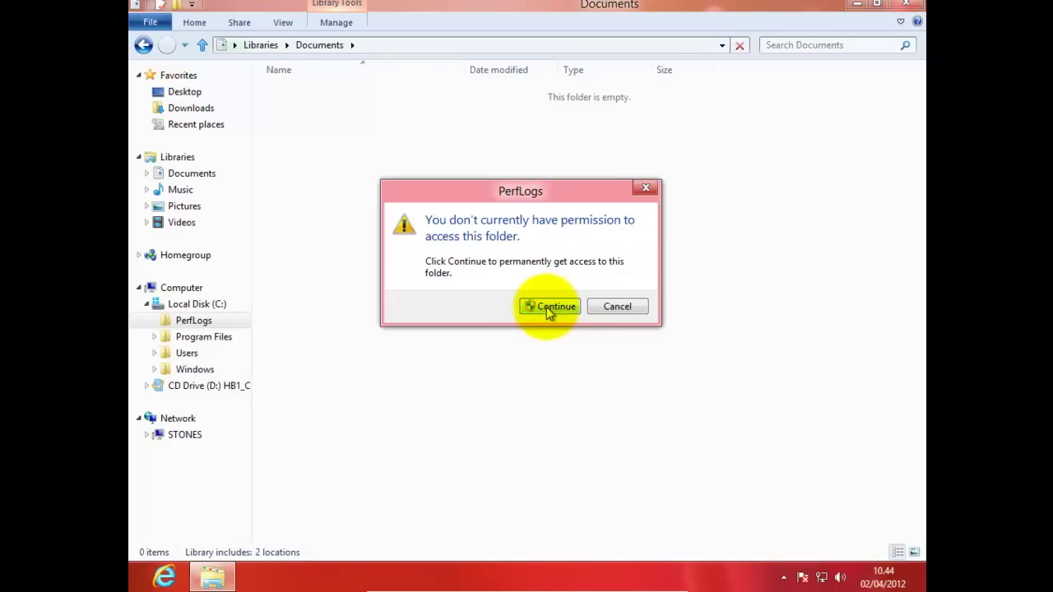
click(616, 309)
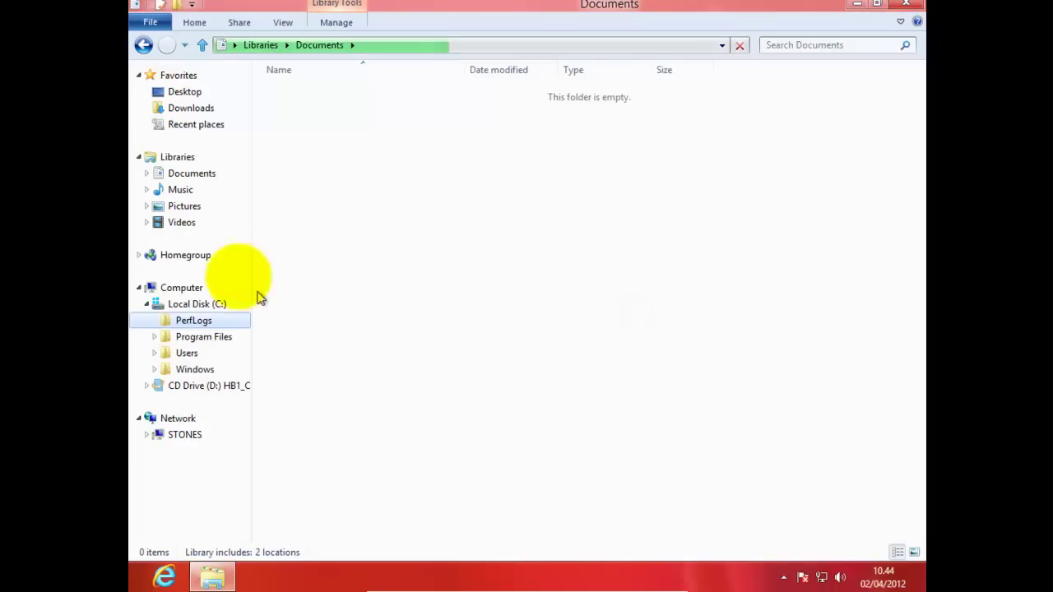
click(199, 197)
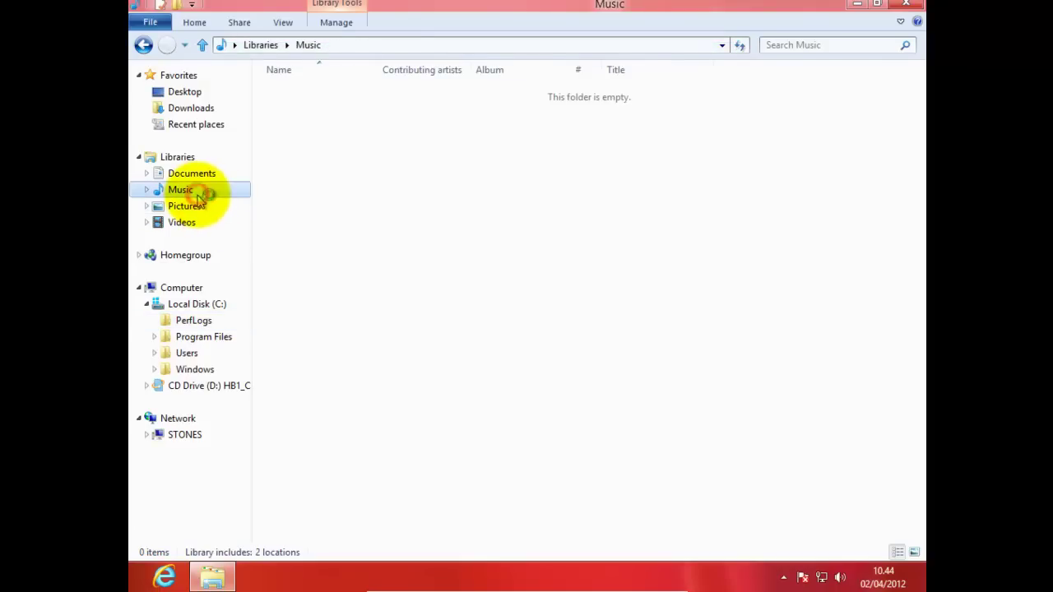
Examine the library management, sharing and file organizing commands available for the Music library
click(333, 31)
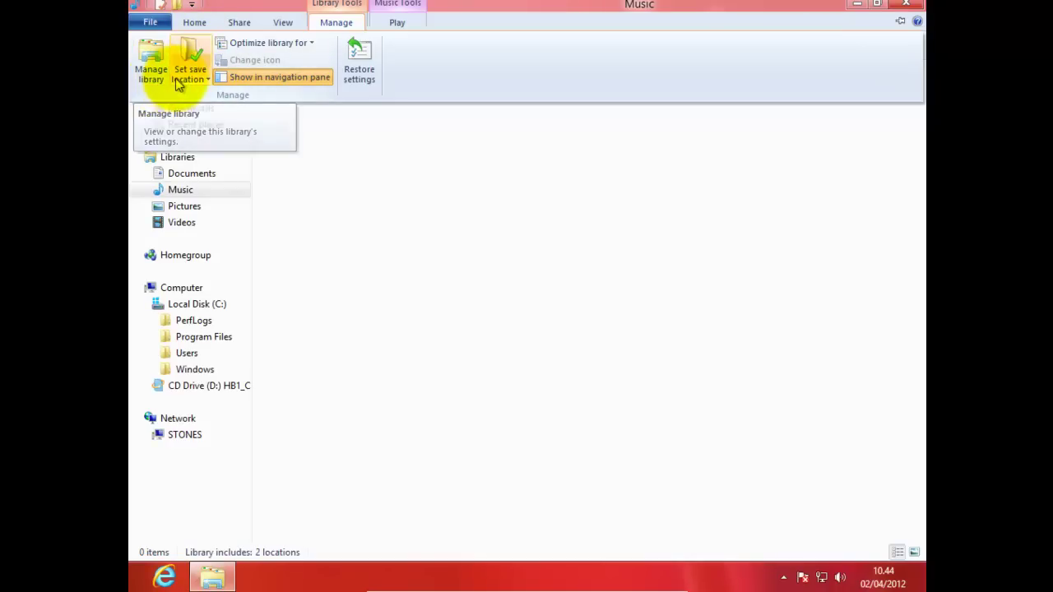
click(247, 22)
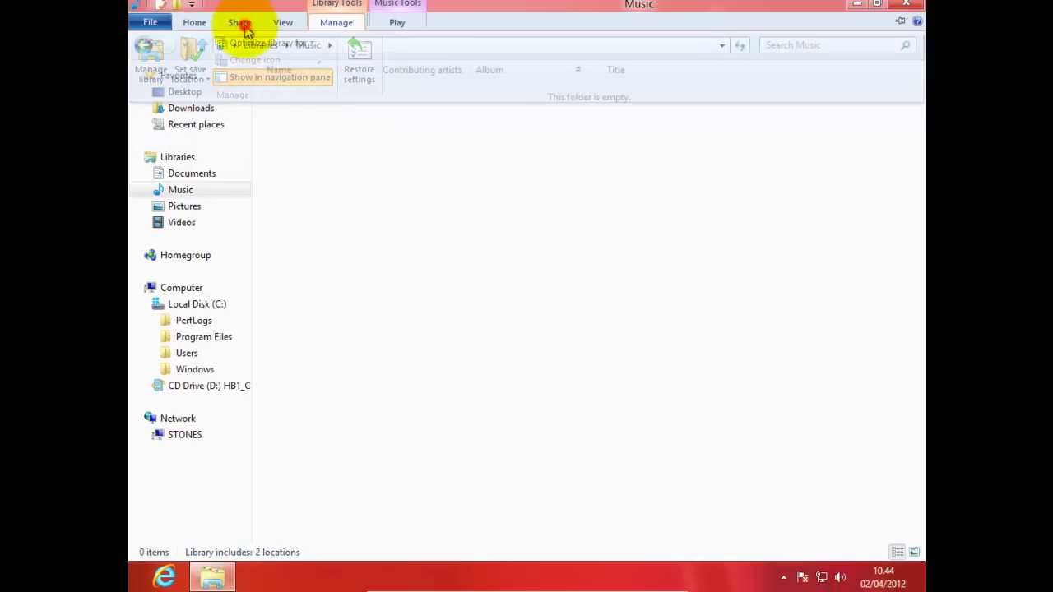
click(195, 24)
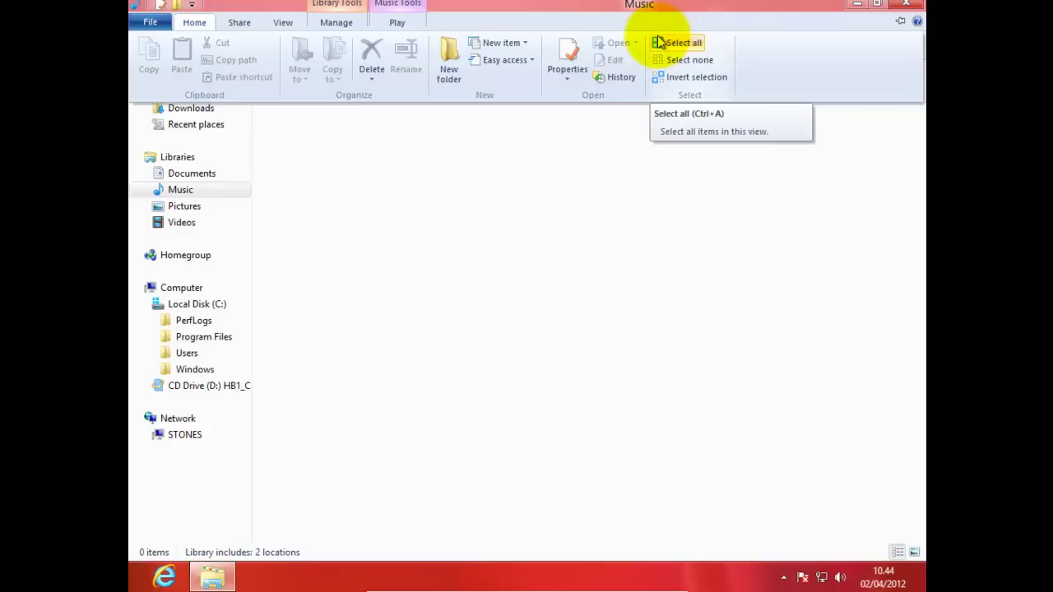
click(659, 42)
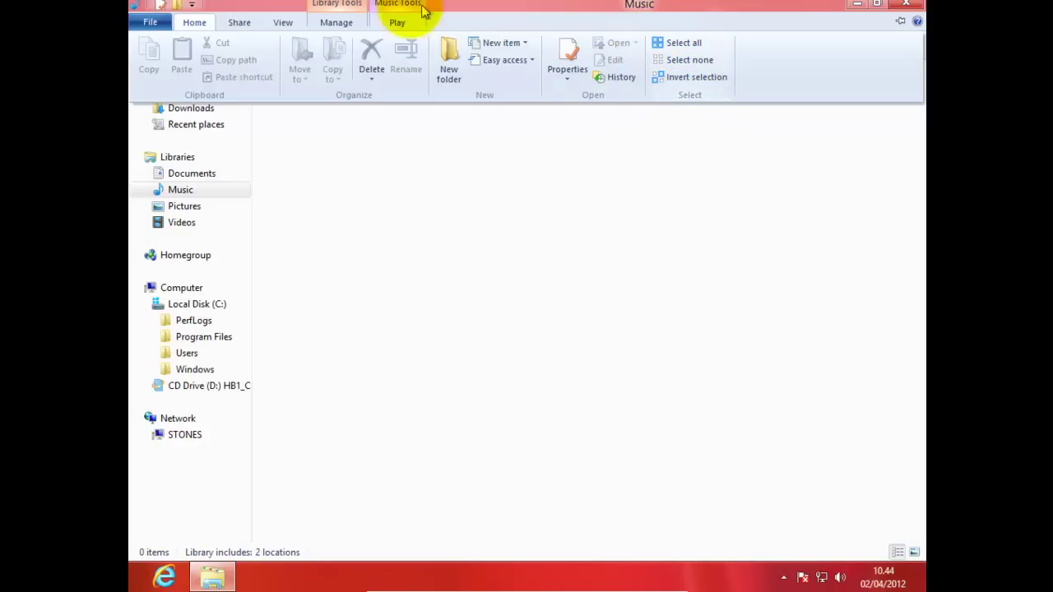
Look over the Music library's playback and management commands, and switch its layout to Small icons
click(396, 23)
click(339, 23)
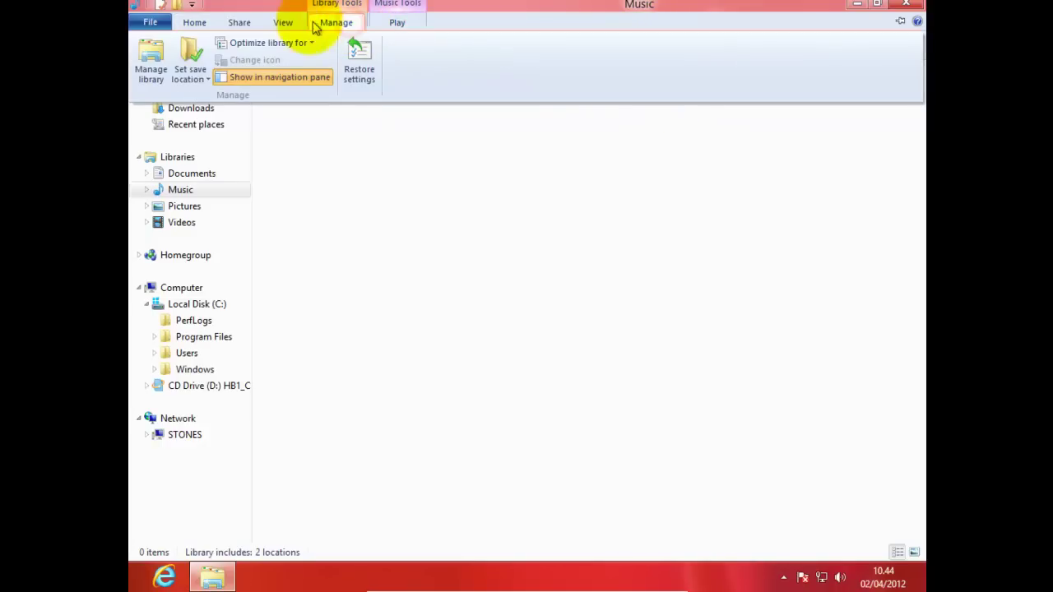
click(282, 23)
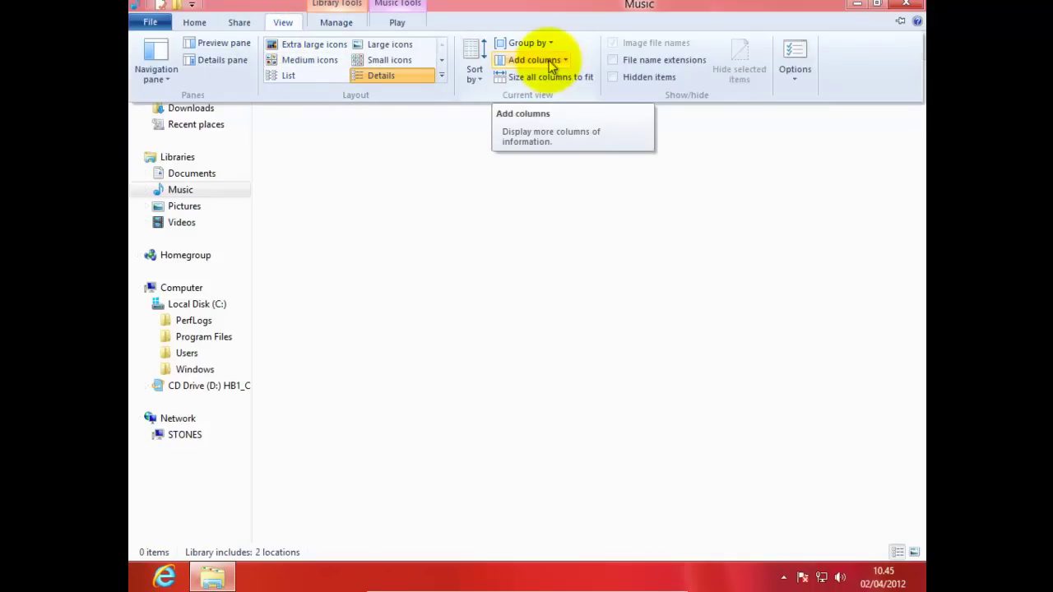
click(409, 59)
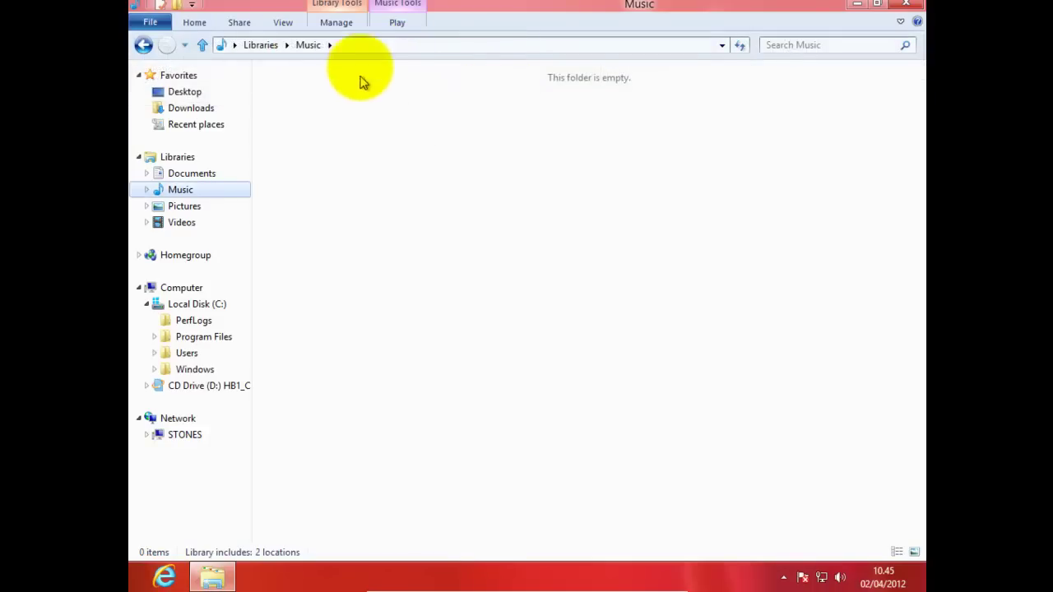
Review the Music library's sharing and file organizing commands again, and close the Explorer window
click(237, 21)
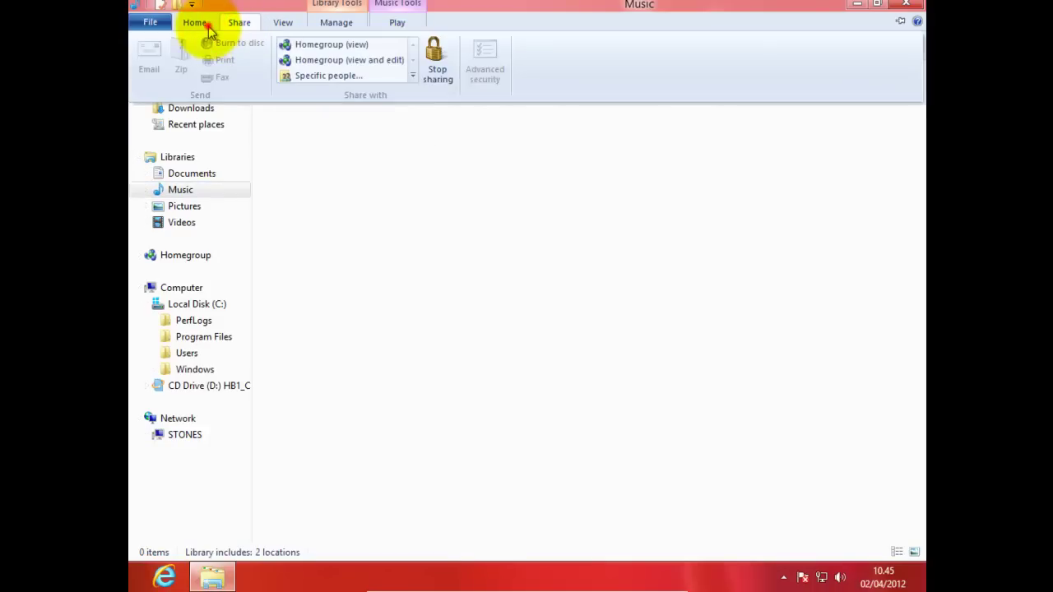
click(208, 27)
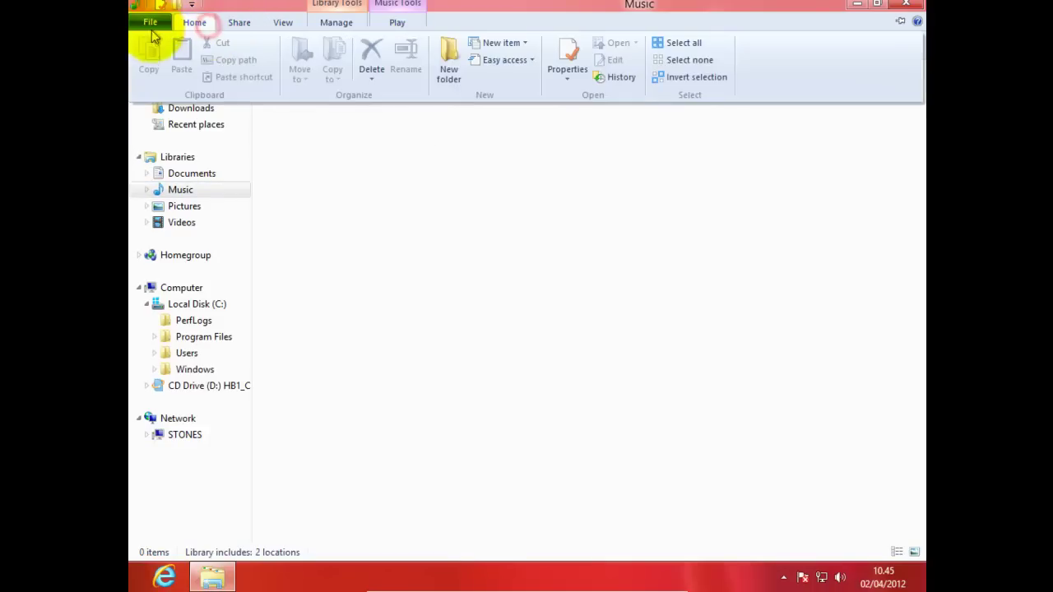
click(910, 5)
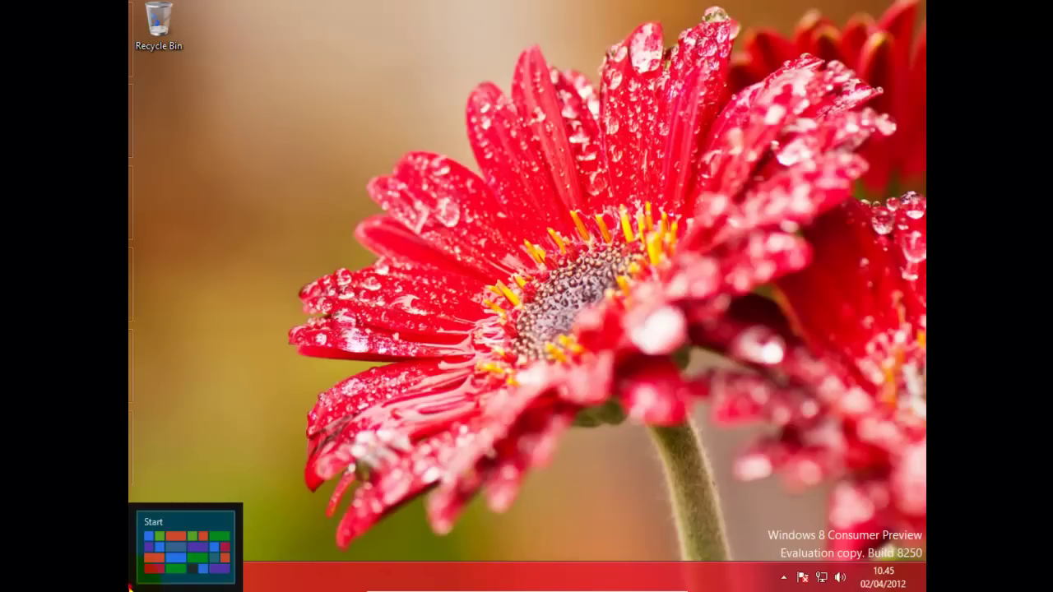
Return to the Start screen and open Windows Explorer from its tile
click(129, 587)
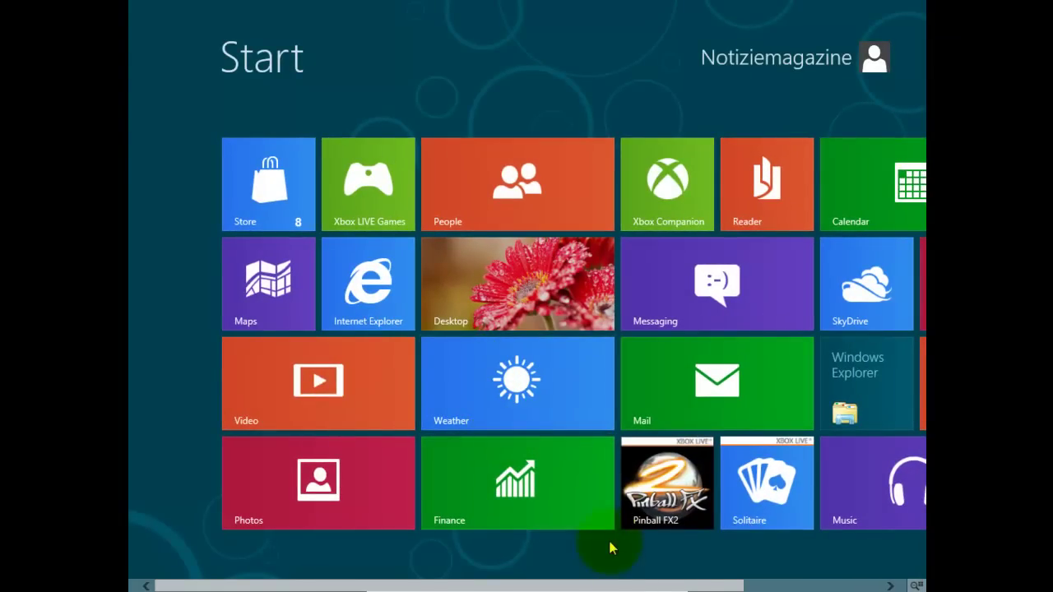
drag(705, 580, 868, 588)
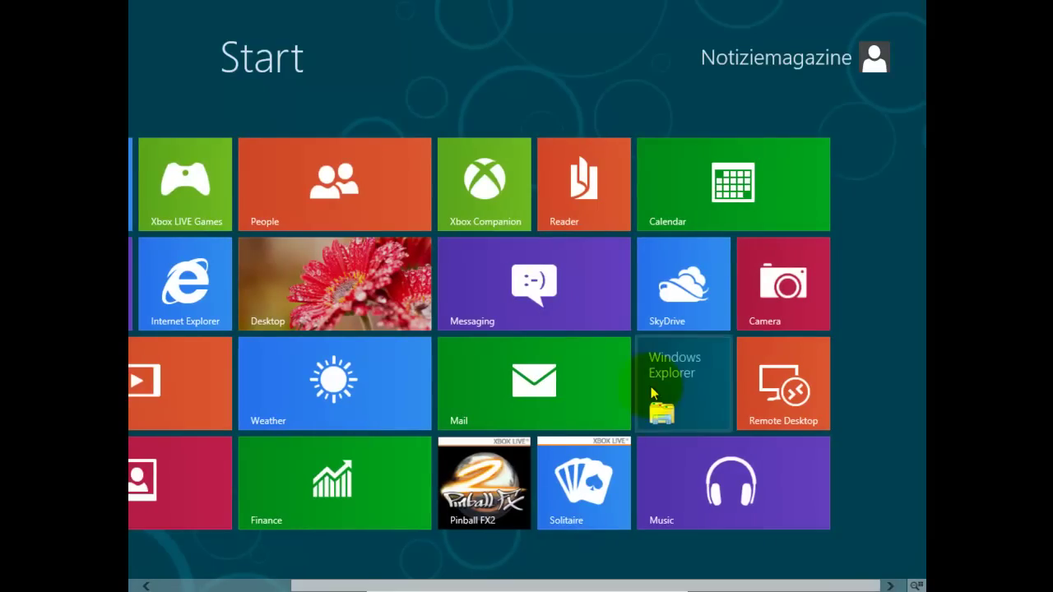
click(683, 289)
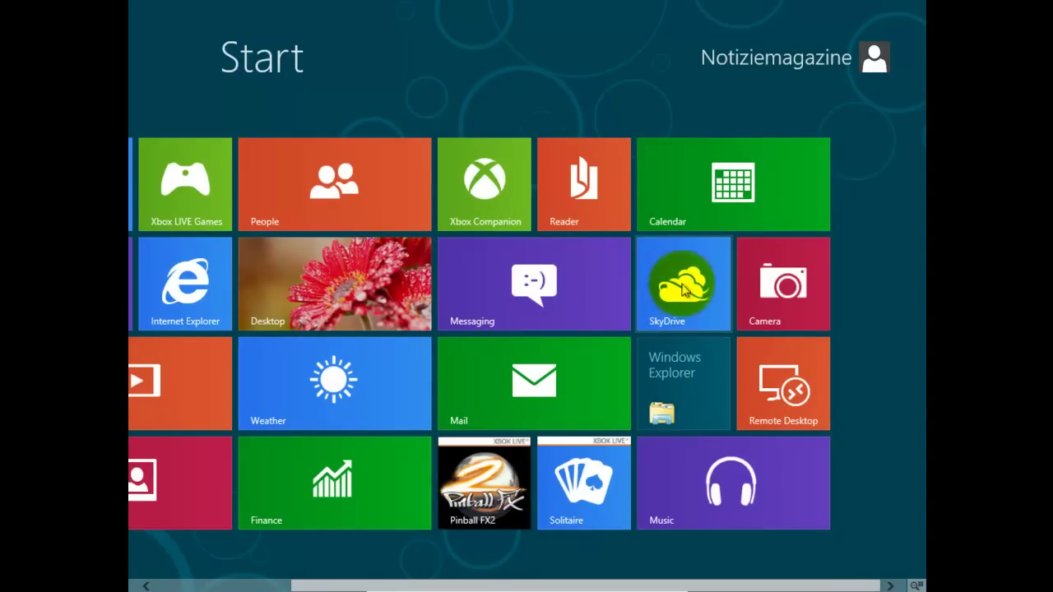
click(670, 399)
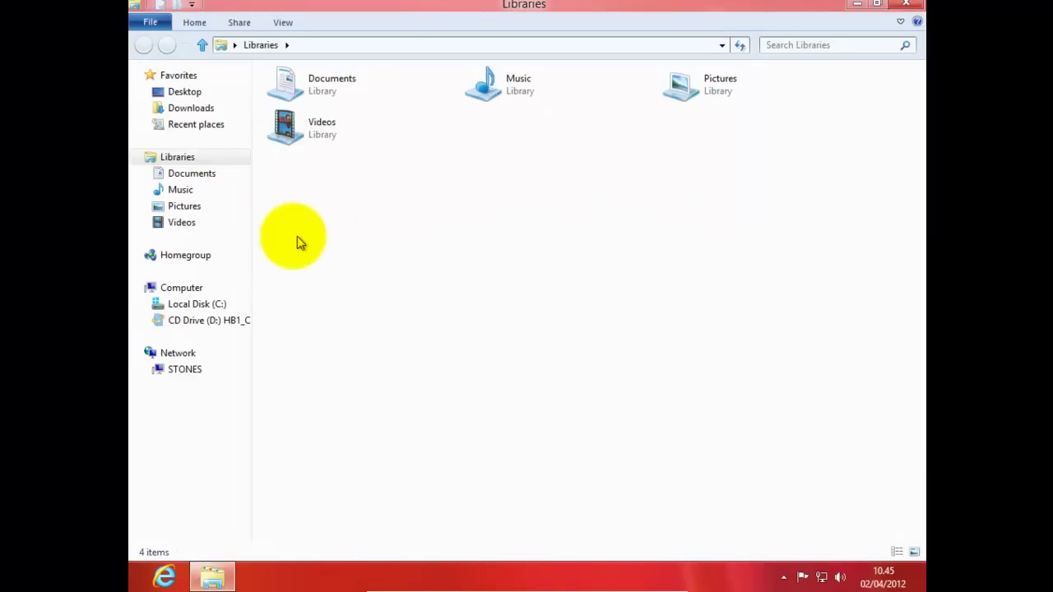
Check the sharing commands for the Libraries folder and close the Explorer window
click(240, 23)
click(423, 177)
mouse_move(921, 10)
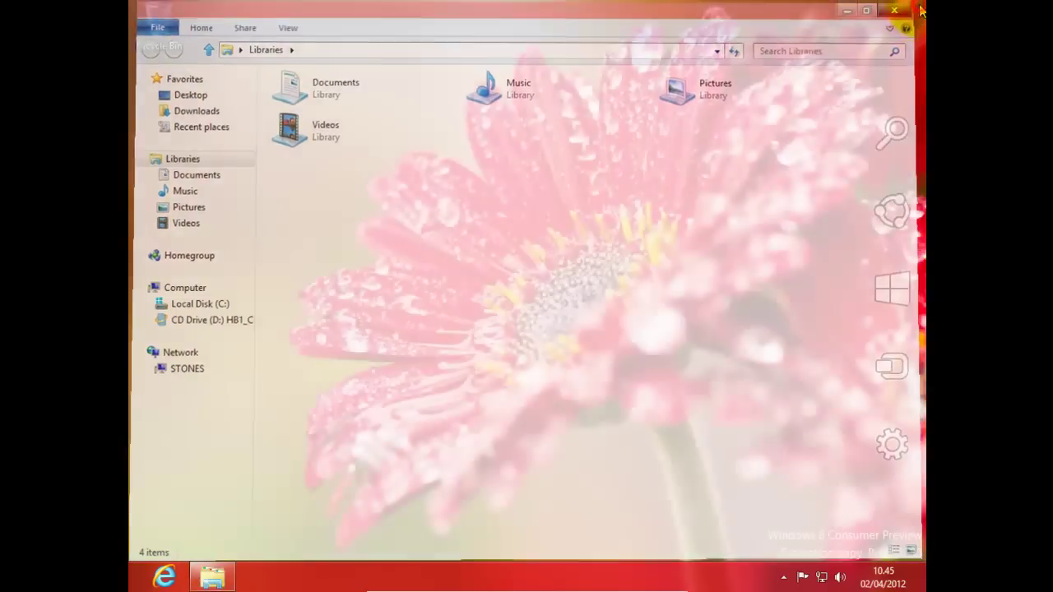
Switch between the Start screen and the desktop, open Windows Explorer there, and return to the Start screen
mouse_move(670, 588)
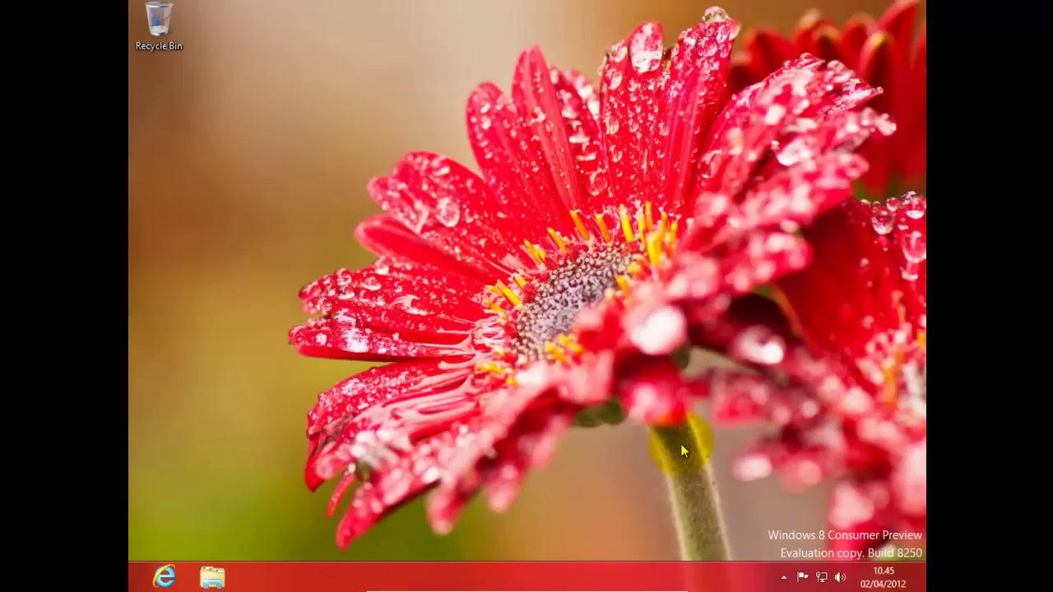
key(super)
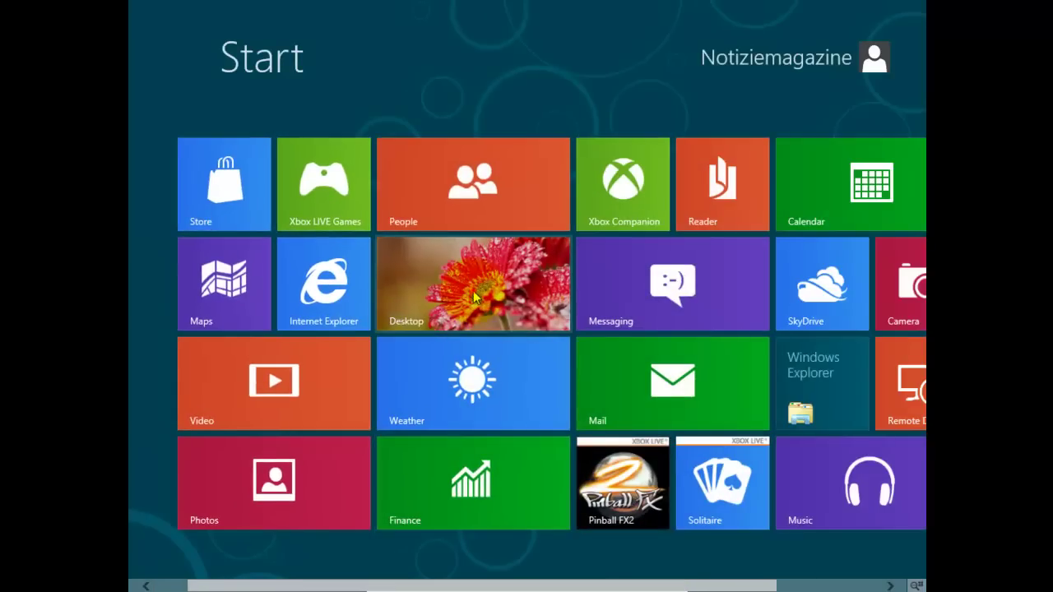
click(474, 297)
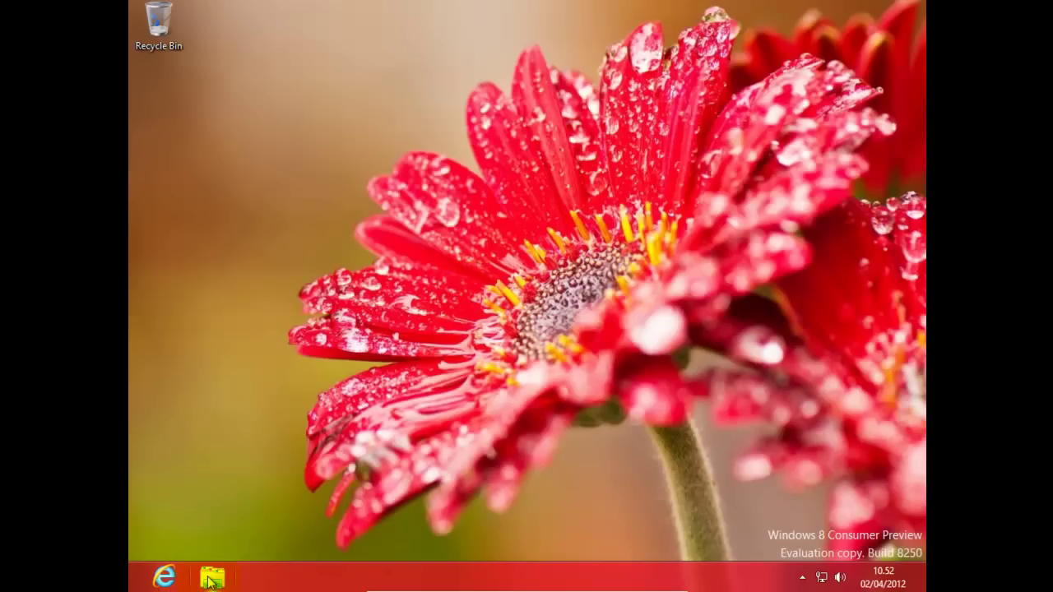
click(213, 580)
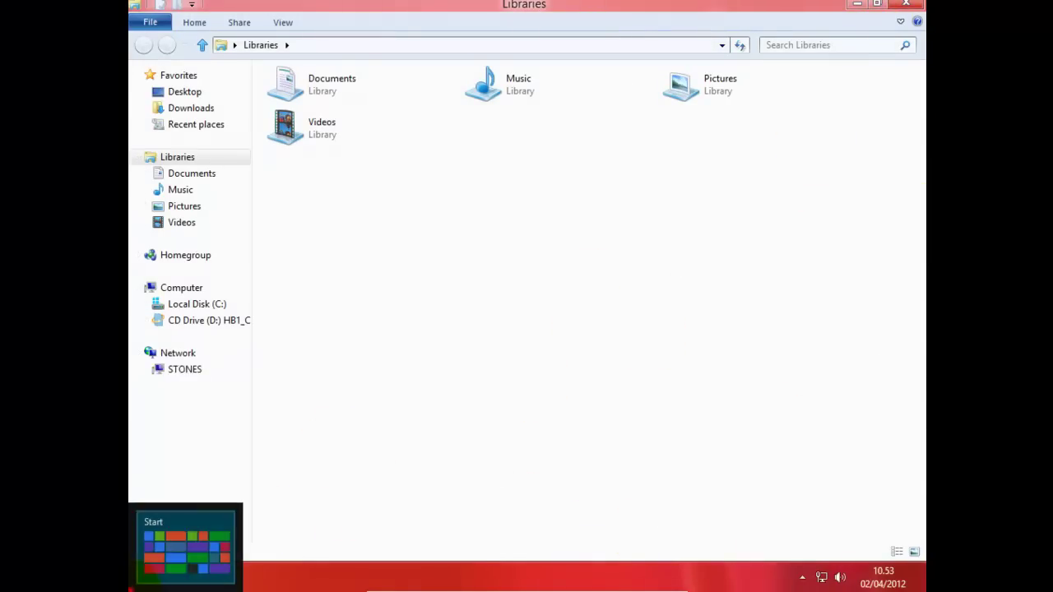
click(136, 586)
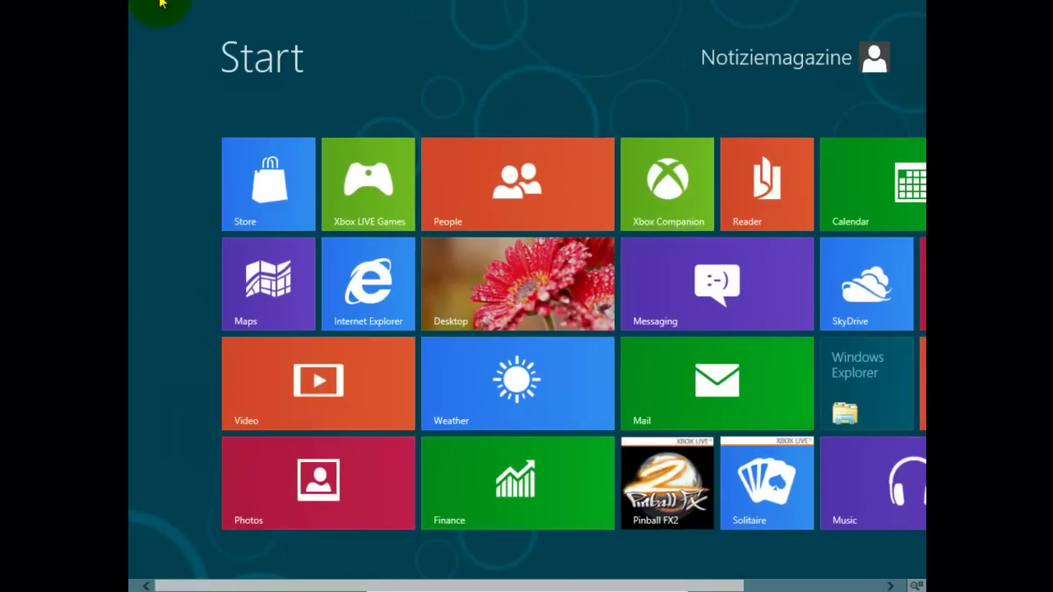
Show the list of all apps and look through it up to the Windows system tools
right_click(157, 136)
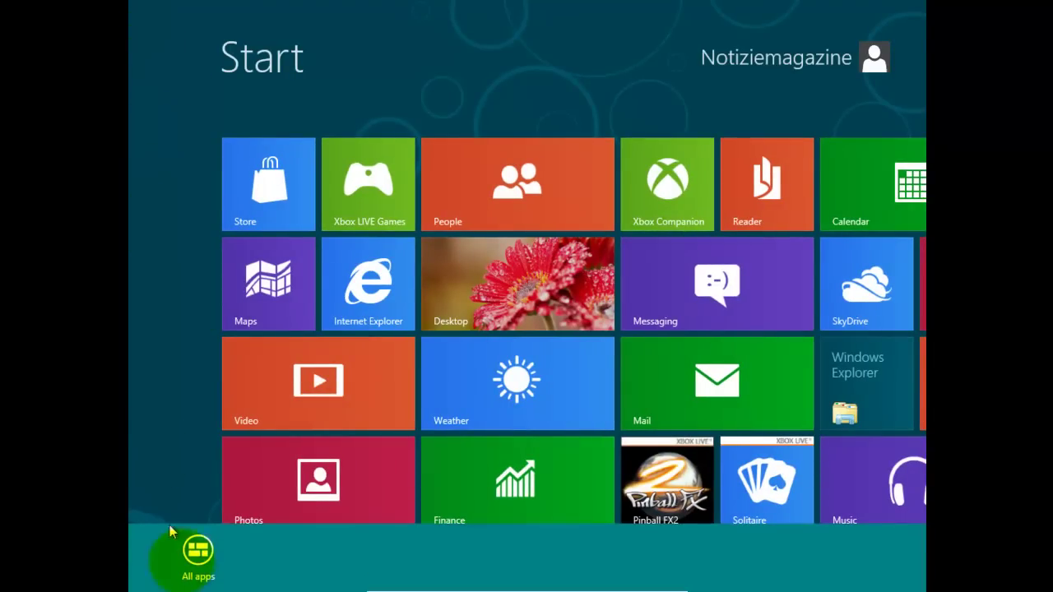
click(198, 562)
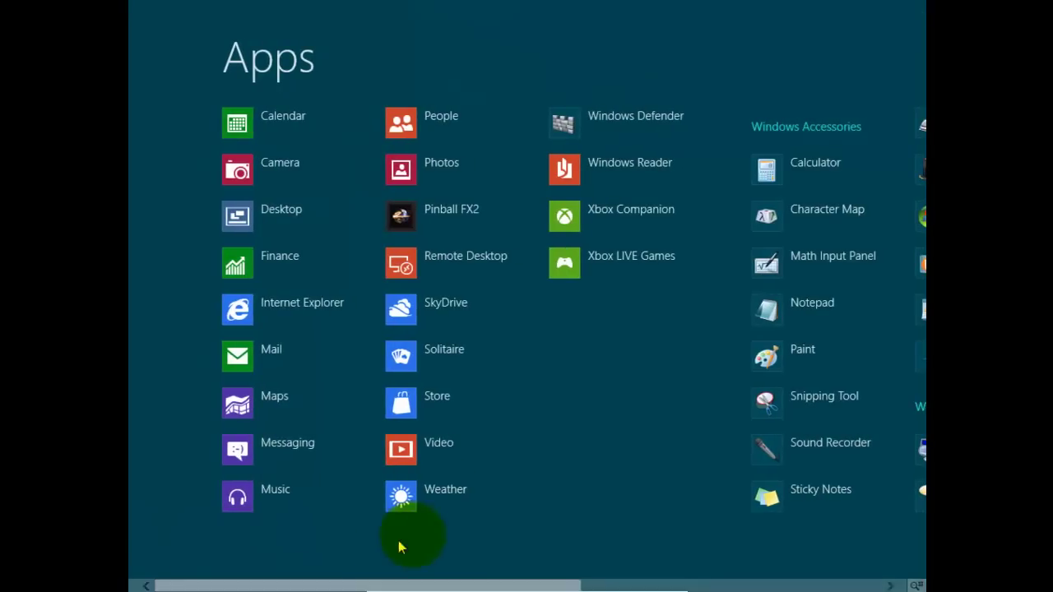
click(550, 583)
click(752, 568)
drag(311, 584, 274, 589)
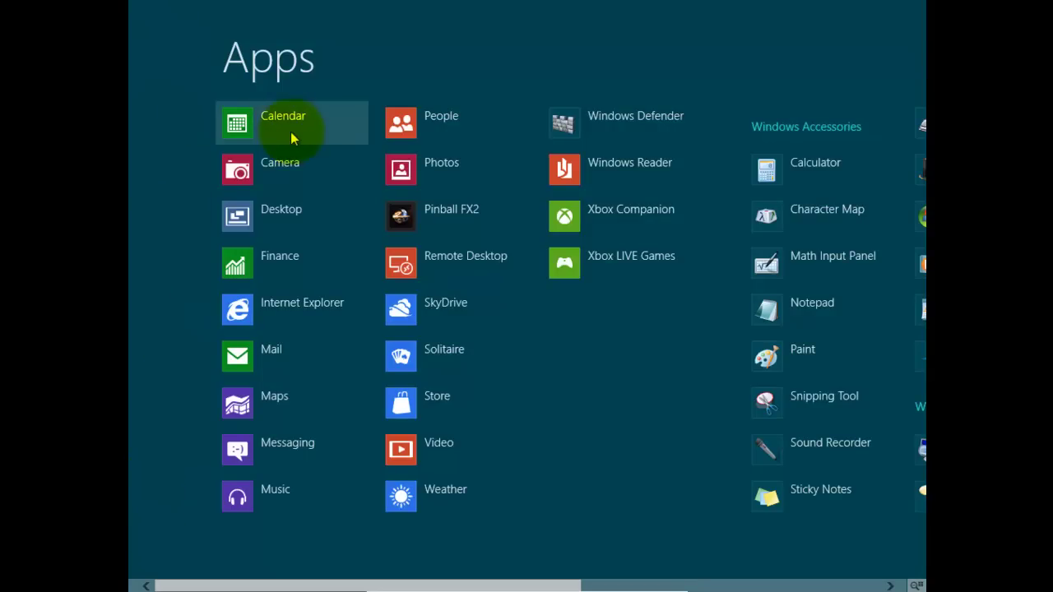
Open the desktop from the apps list, minimize the Libraries window and return to the Start screen
click(265, 212)
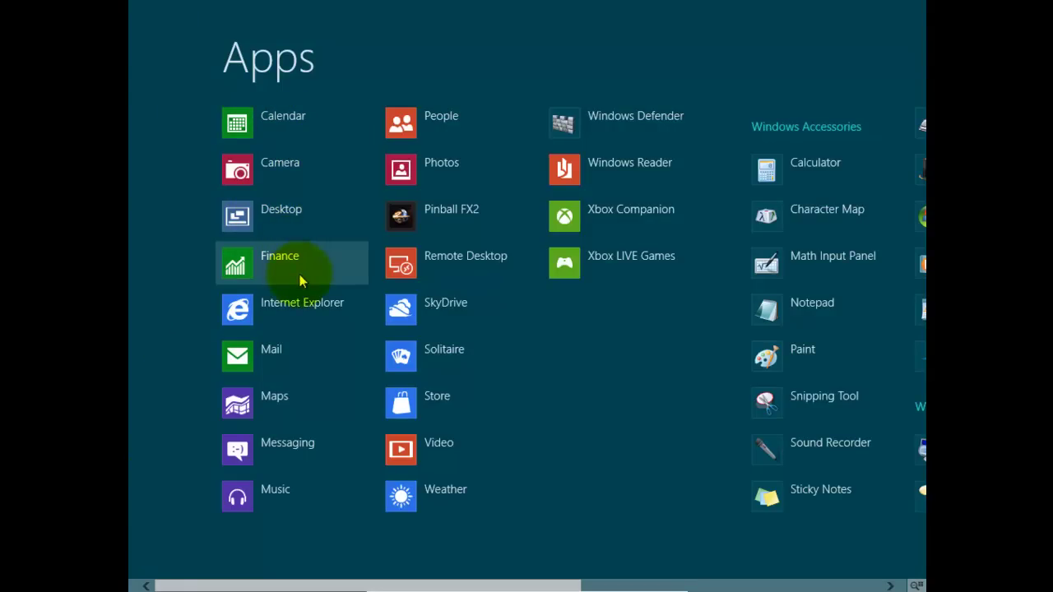
click(282, 215)
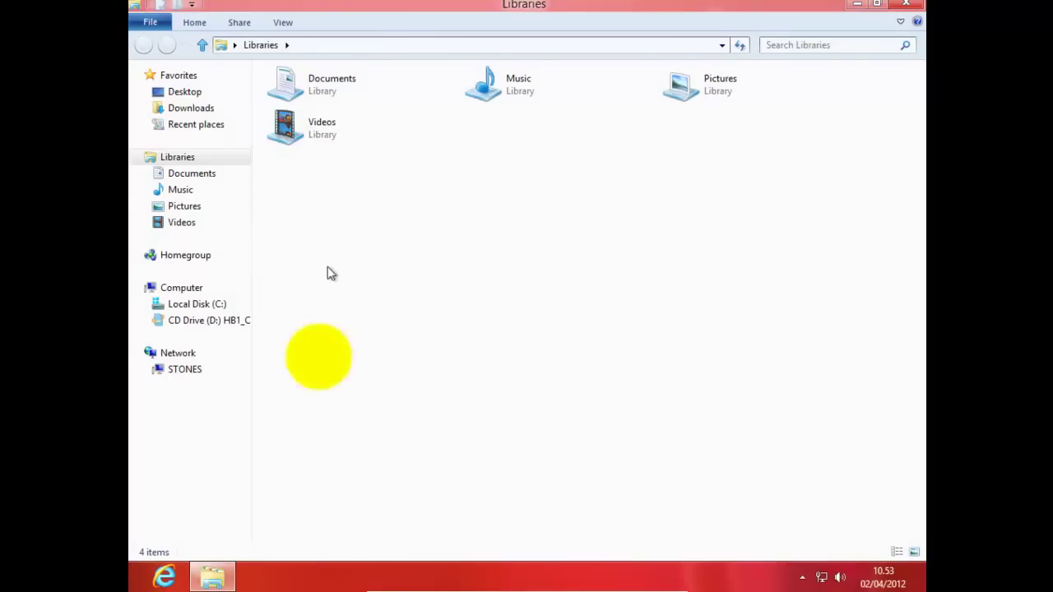
click(856, 5)
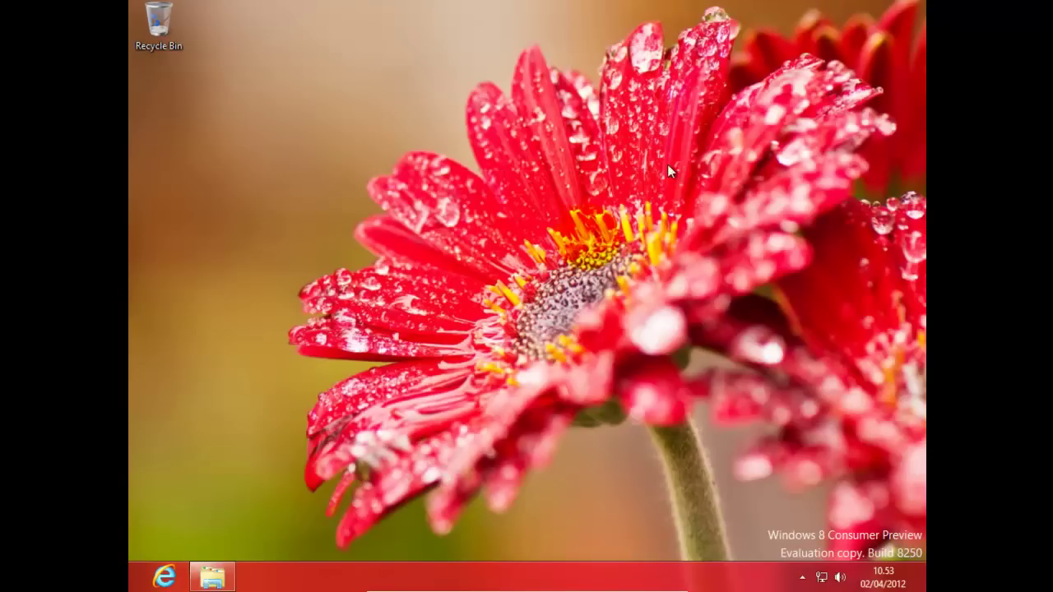
click(142, 583)
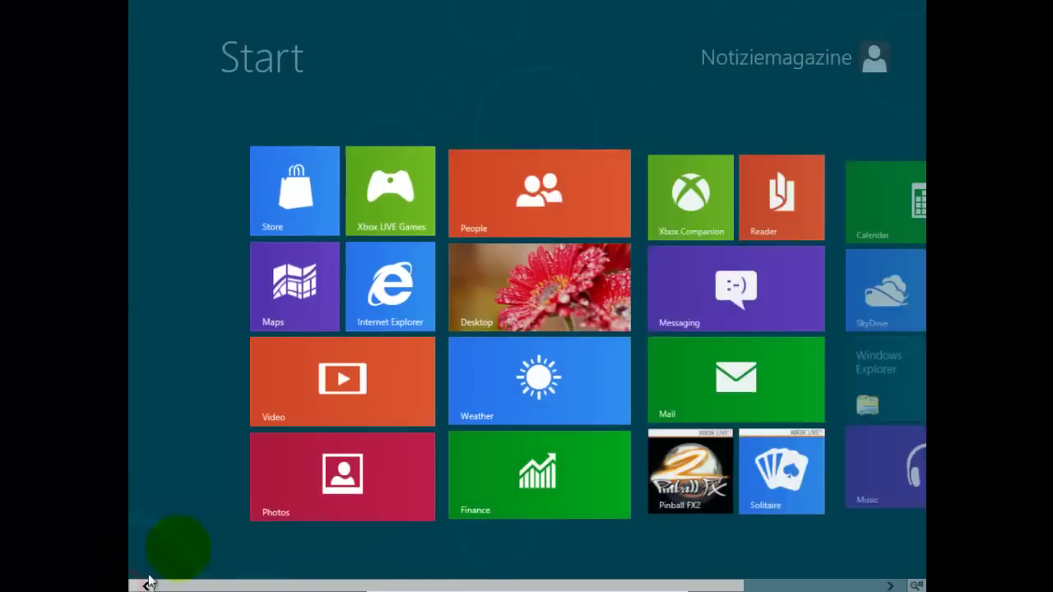
Open Control Panel from the Windows System group of the full apps list, and close its window
right_click(171, 486)
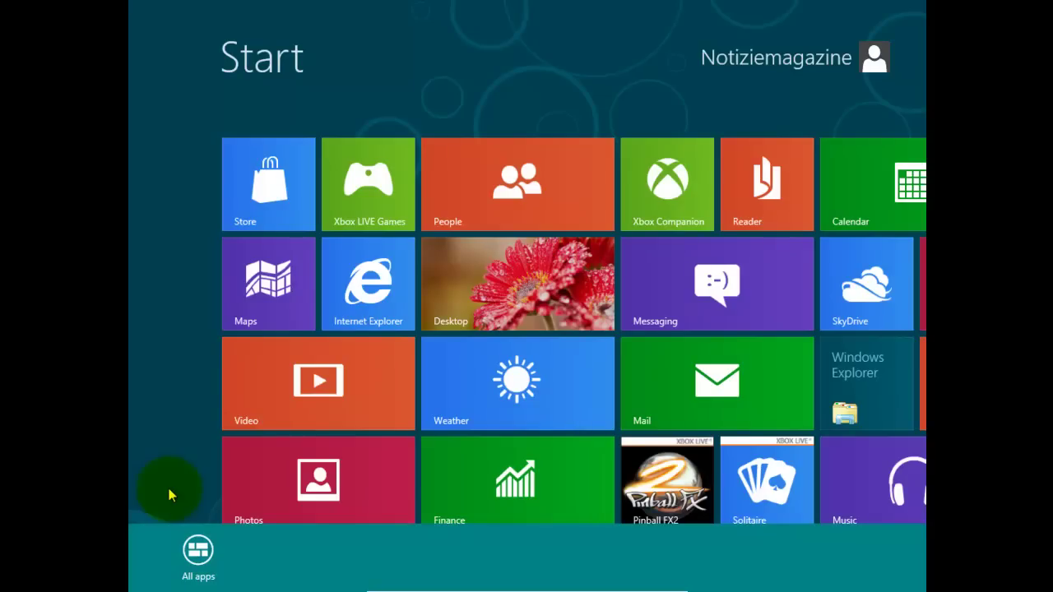
click(198, 551)
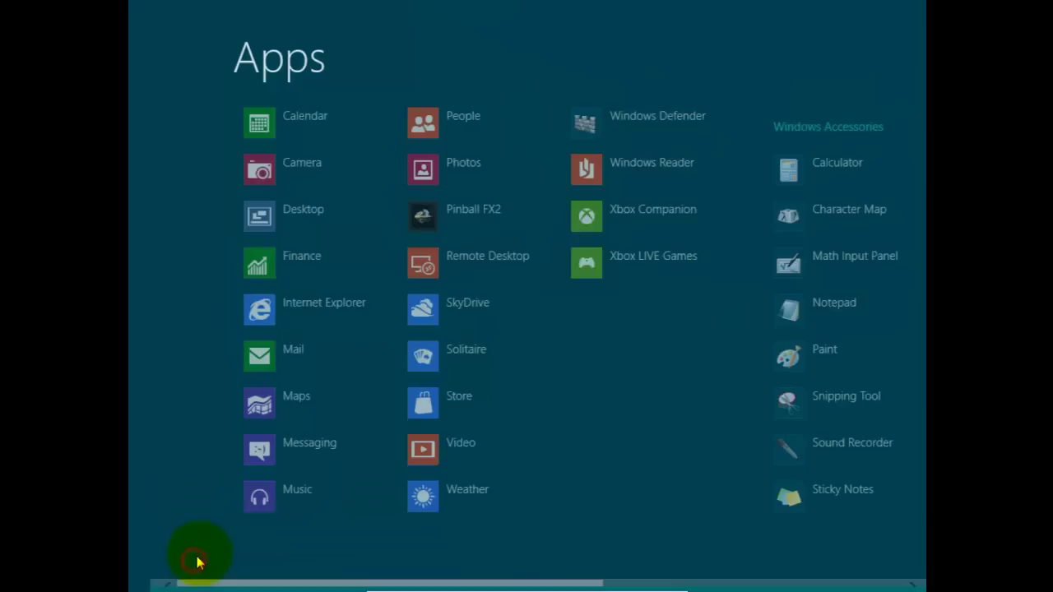
drag(461, 586, 427, 585)
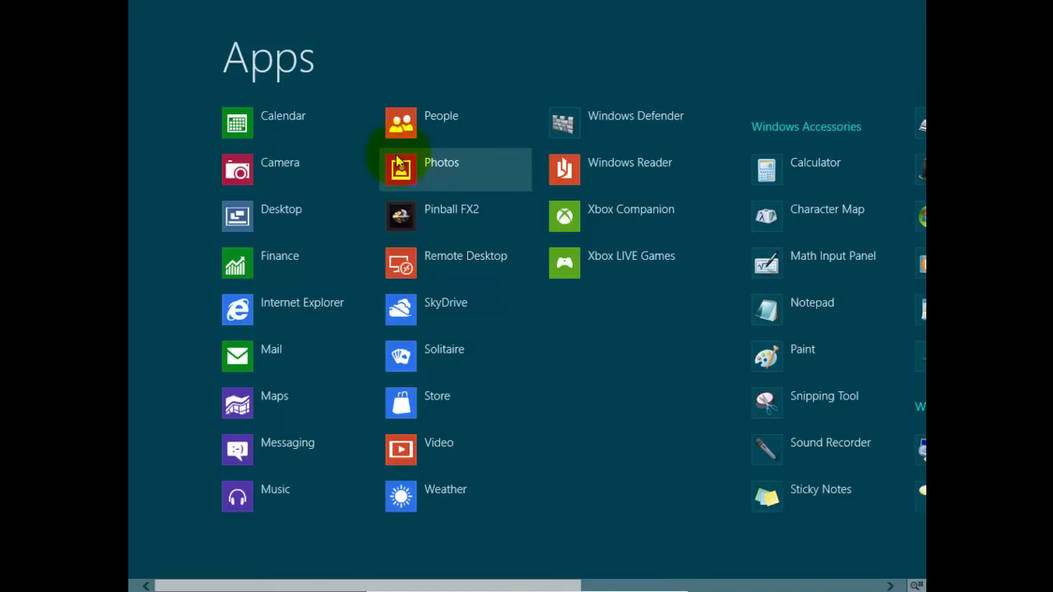
drag(521, 586, 810, 582)
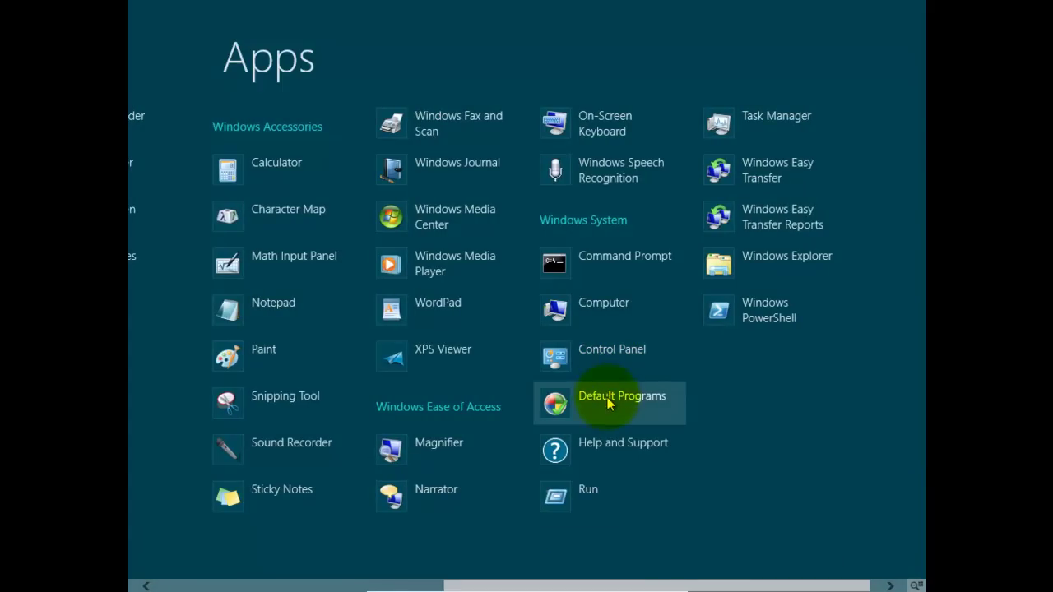
click(608, 349)
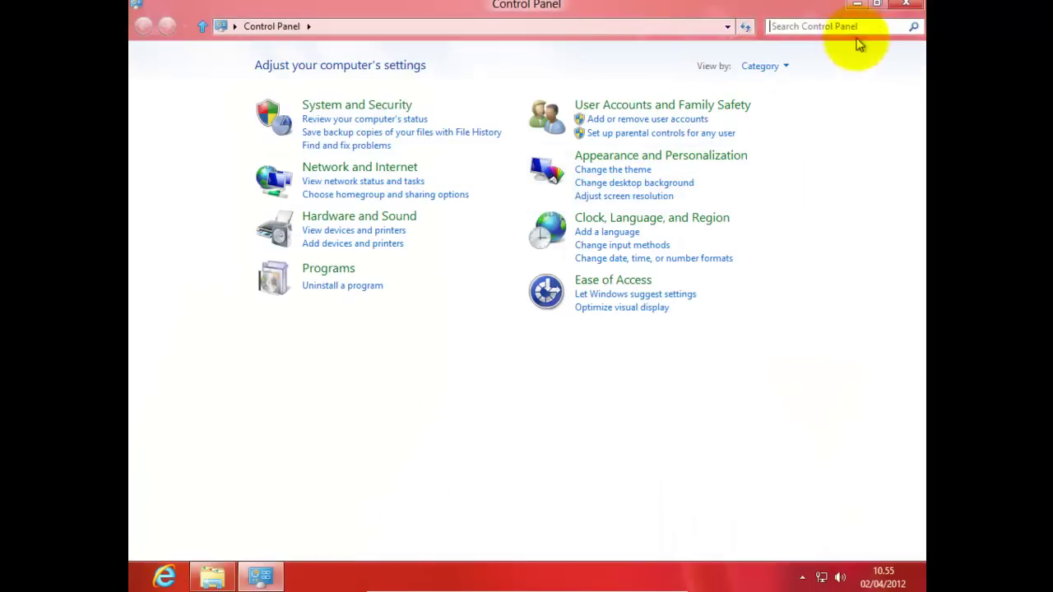
click(903, 4)
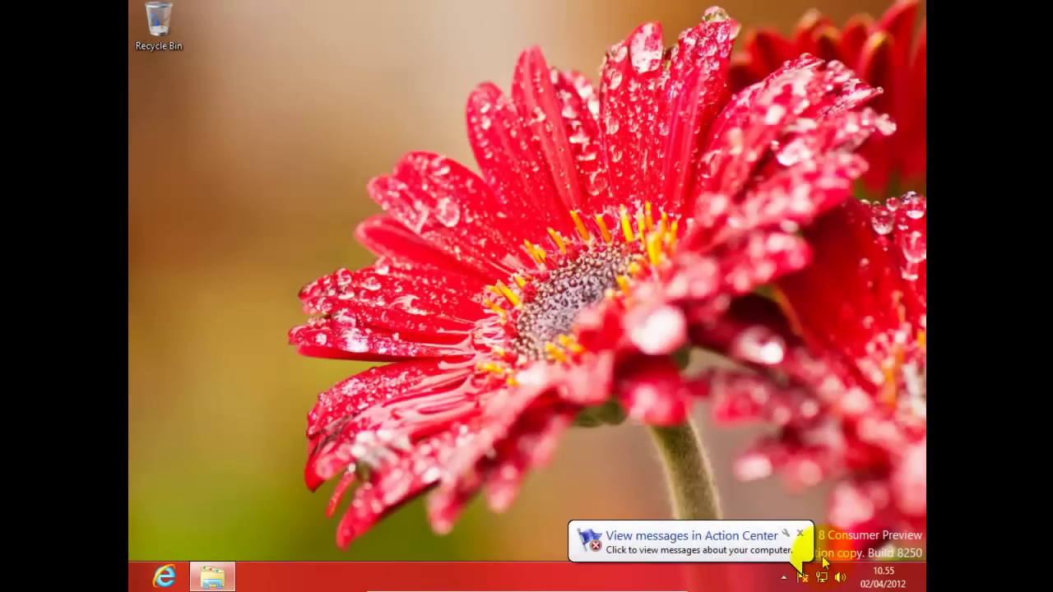
Return from the desktop to the Start screen and look over its tiles from end to end
right_click(212, 465)
click(181, 470)
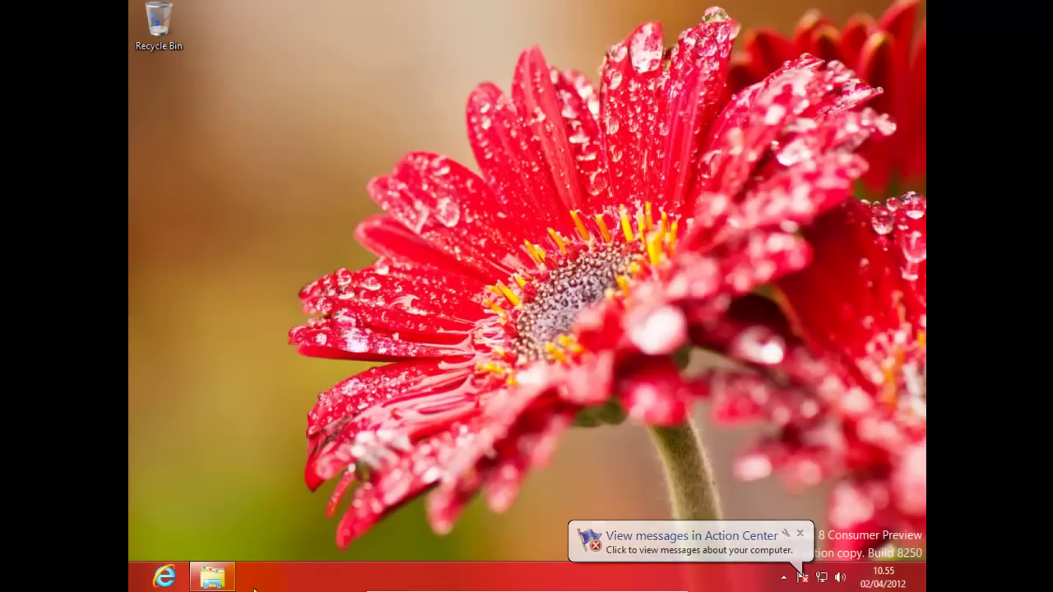
click(136, 576)
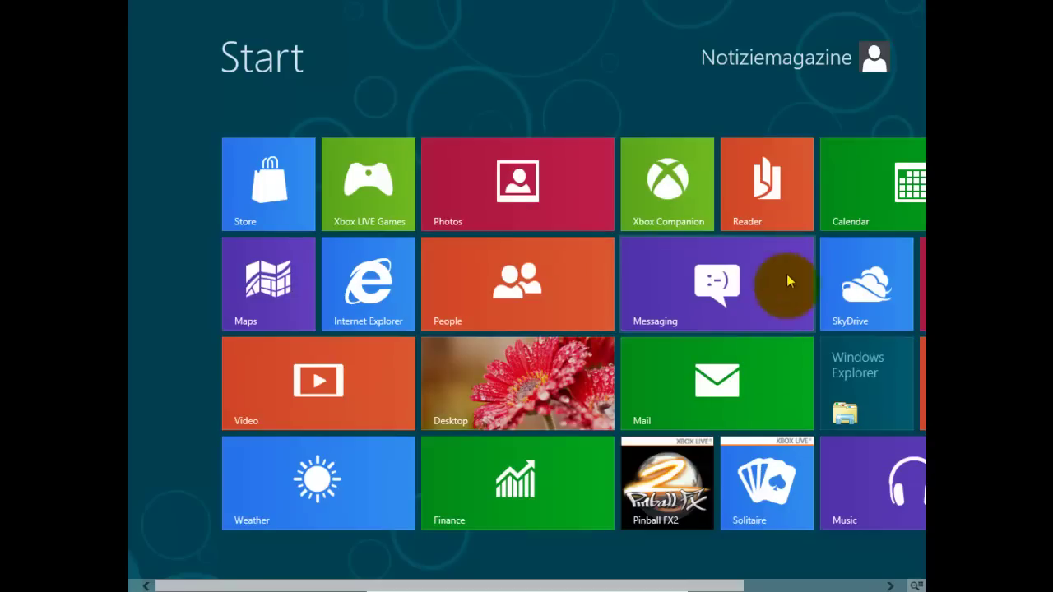
drag(717, 586, 827, 587)
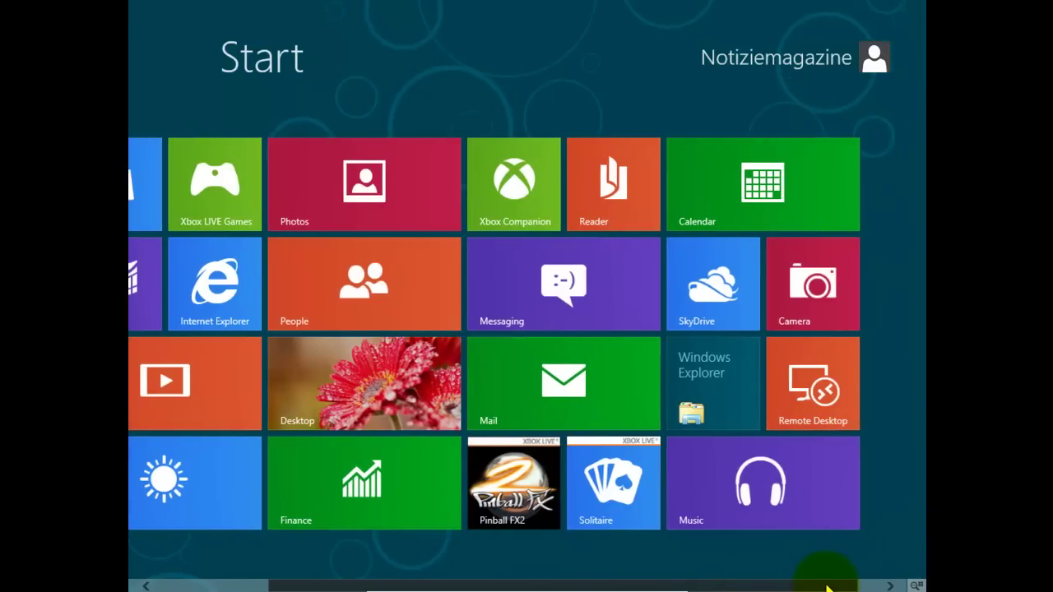
click(305, 587)
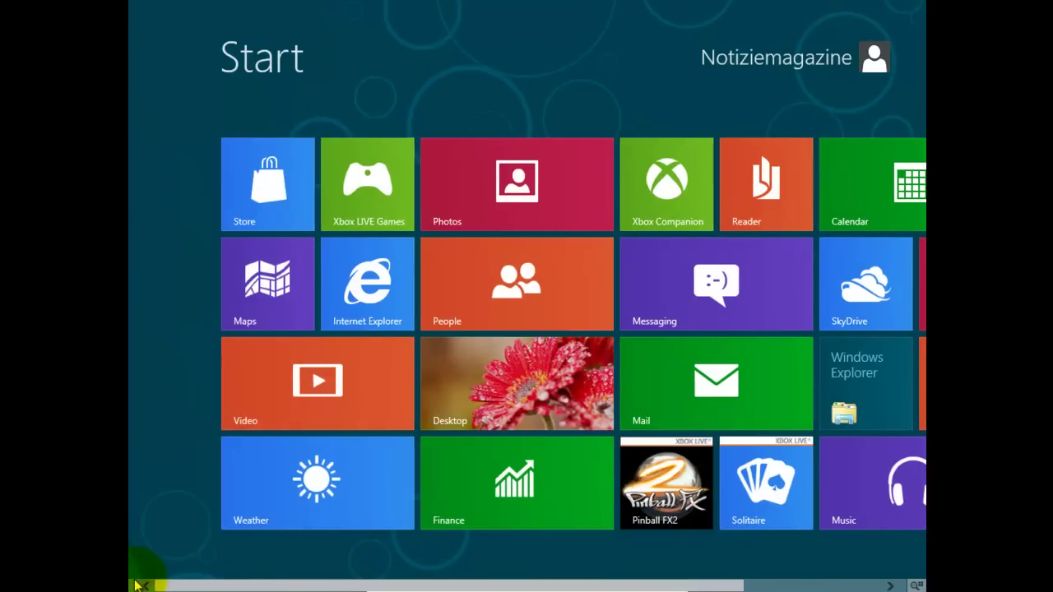
List all apps again, zoom out to the overview of alphabetical groups and jump to the M group
right_click(140, 582)
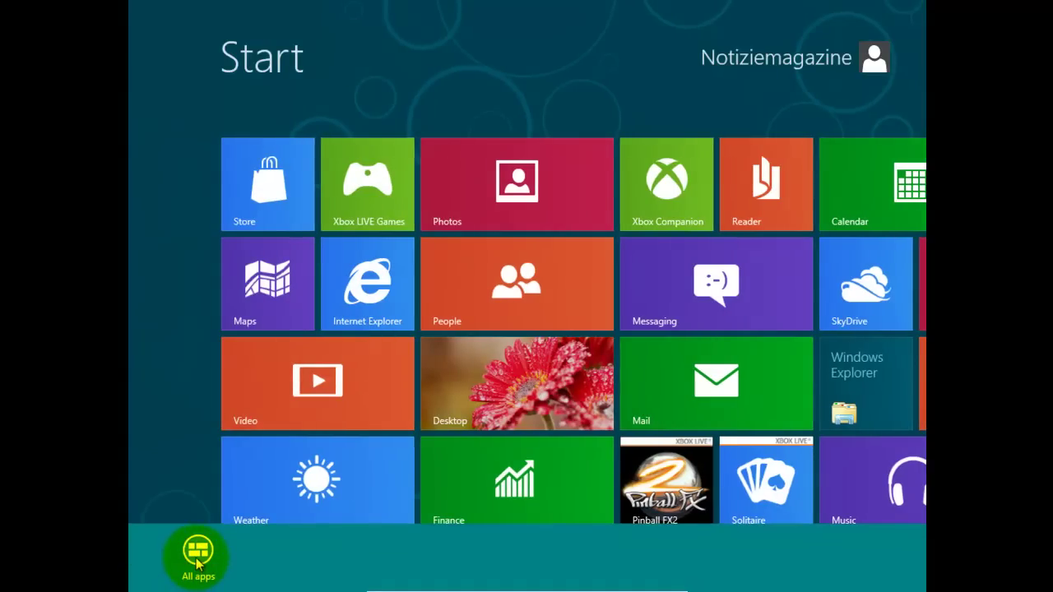
click(197, 560)
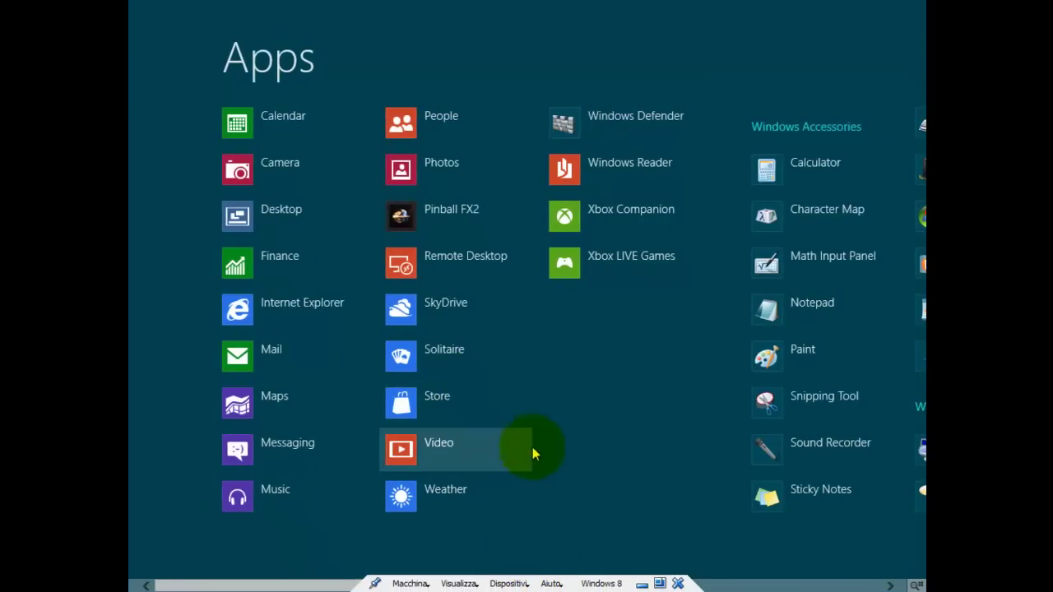
click(404, 583)
click(453, 424)
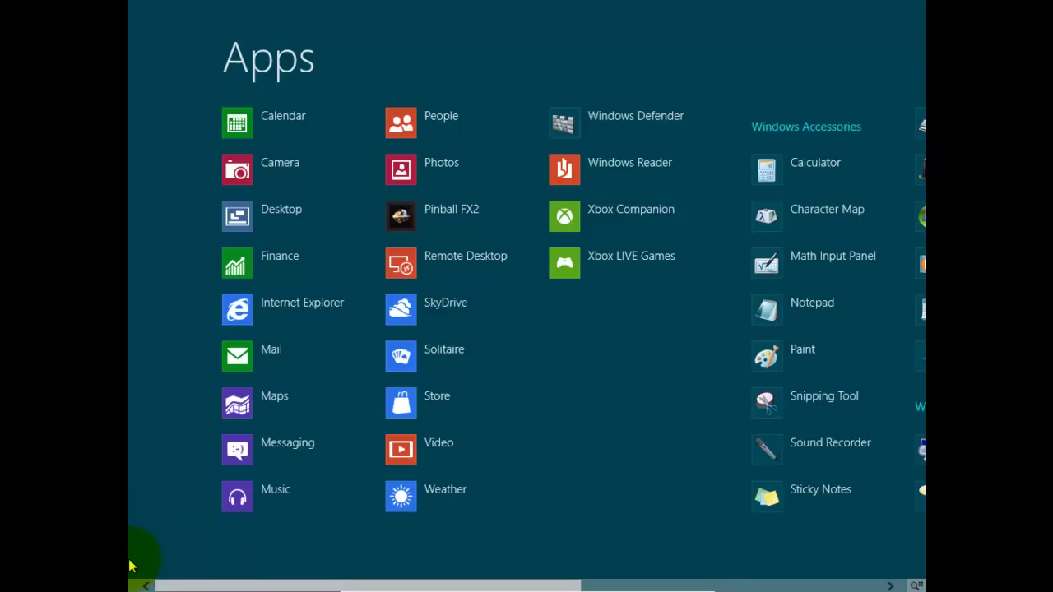
mouse_move(922, 586)
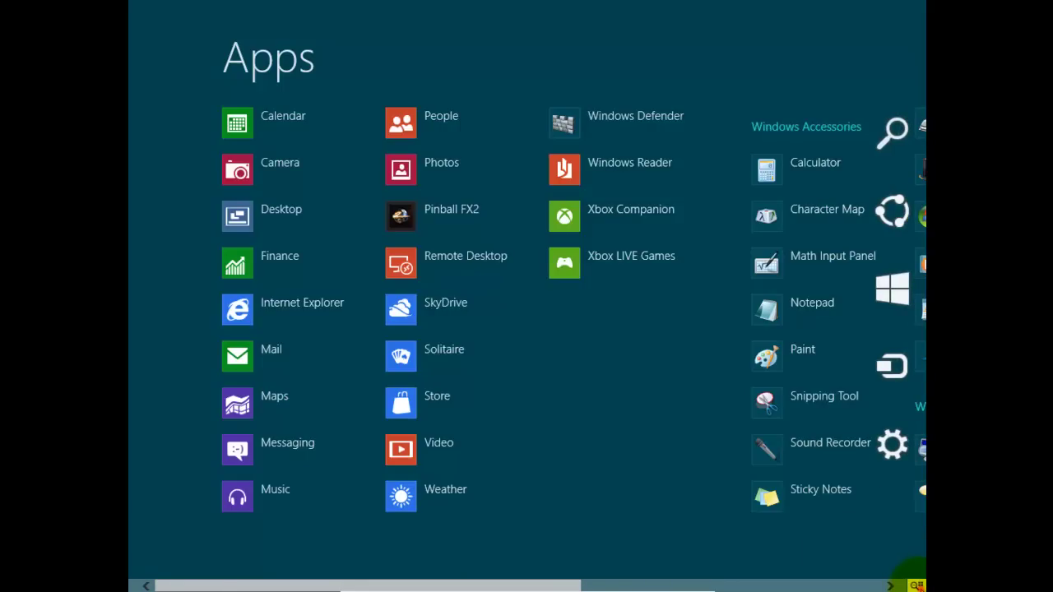
click(916, 586)
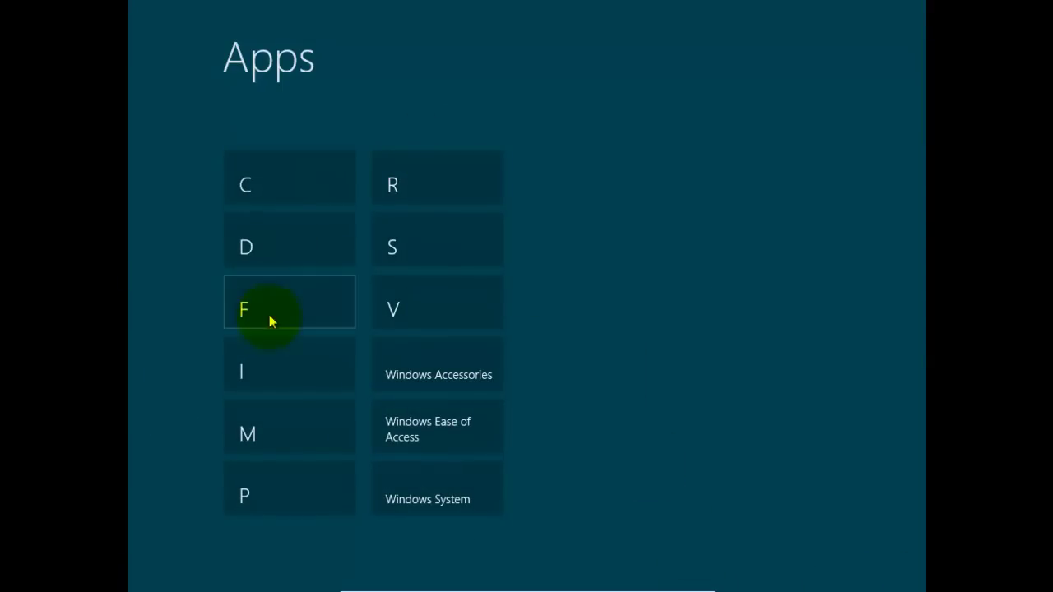
click(266, 436)
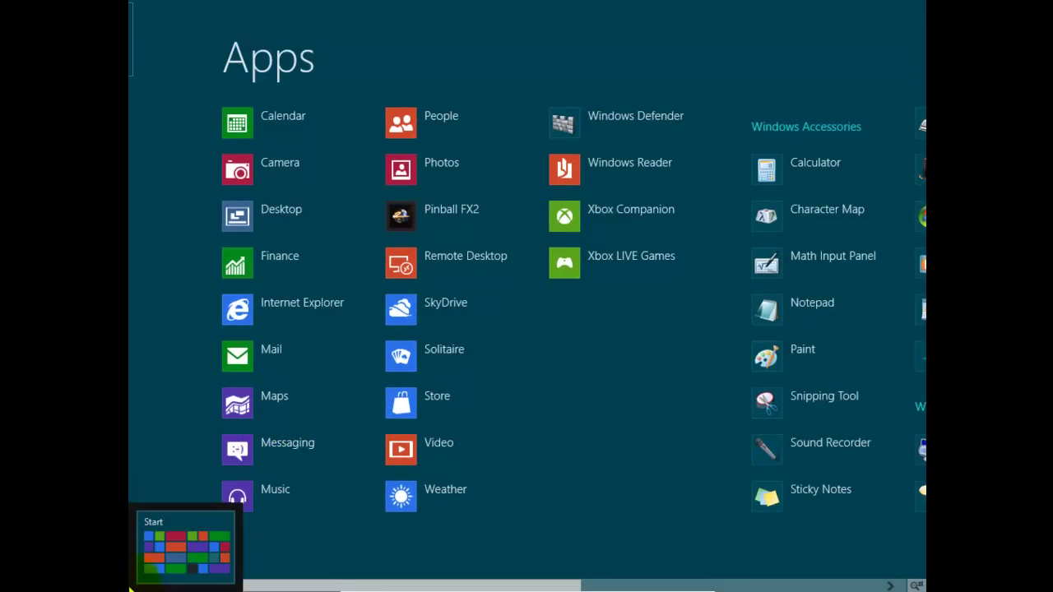
Return to the Start screen and open the full PC settings through the Settings charm
click(133, 580)
click(755, 586)
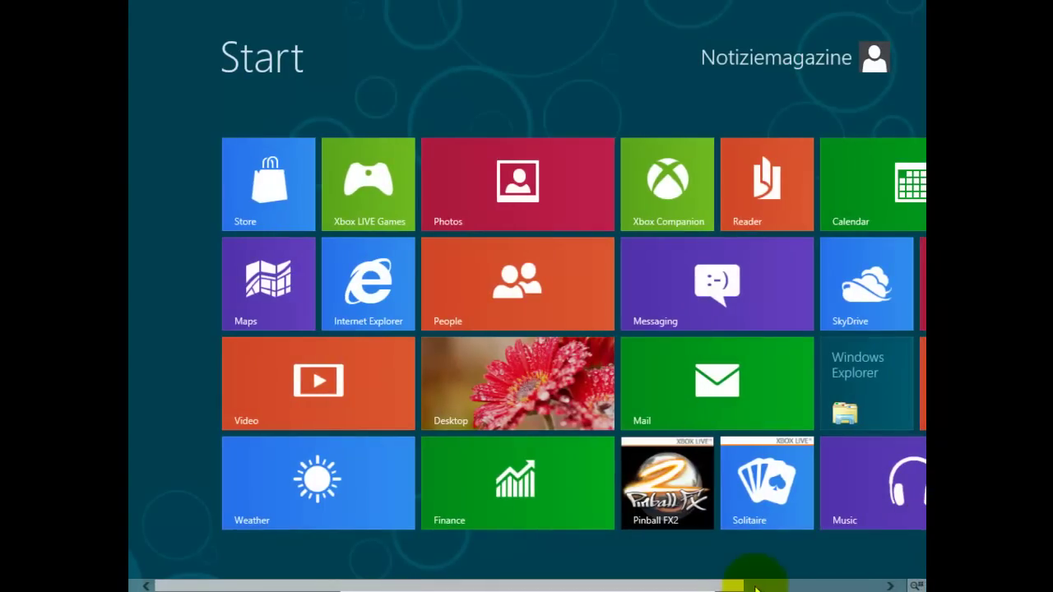
mouse_move(921, 586)
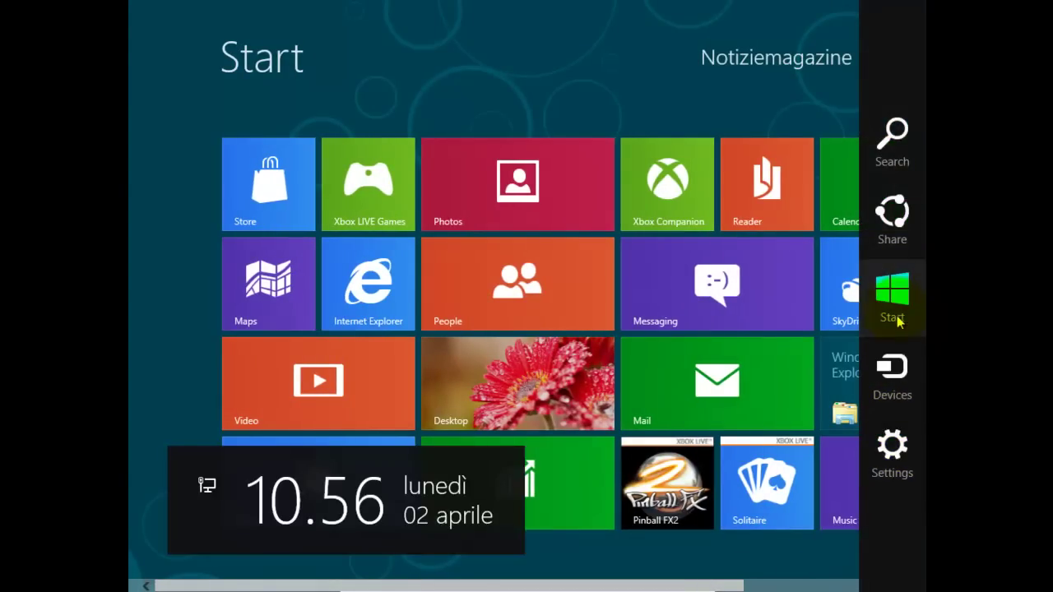
click(896, 444)
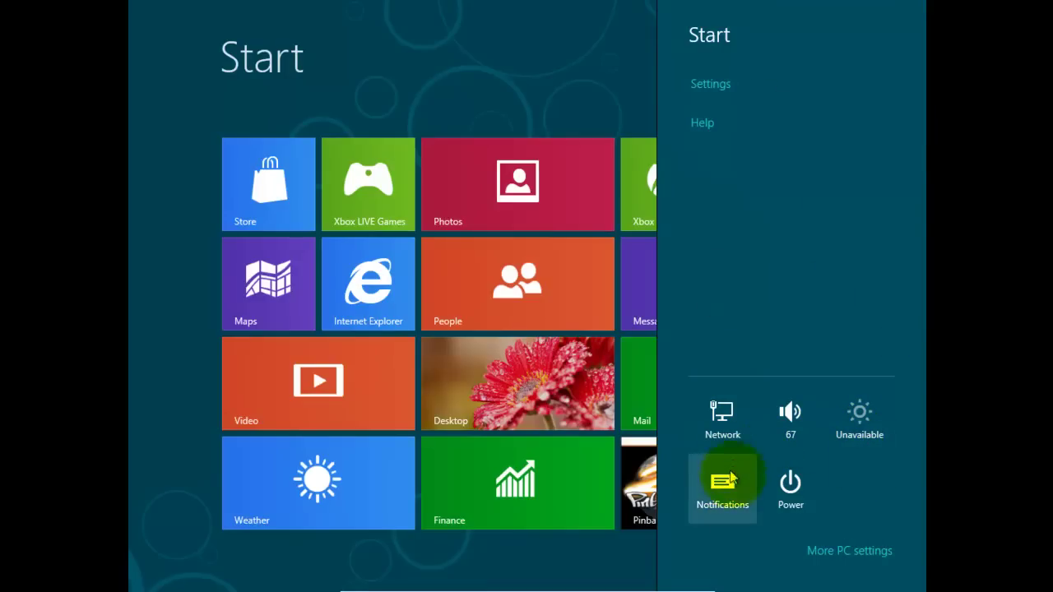
click(852, 546)
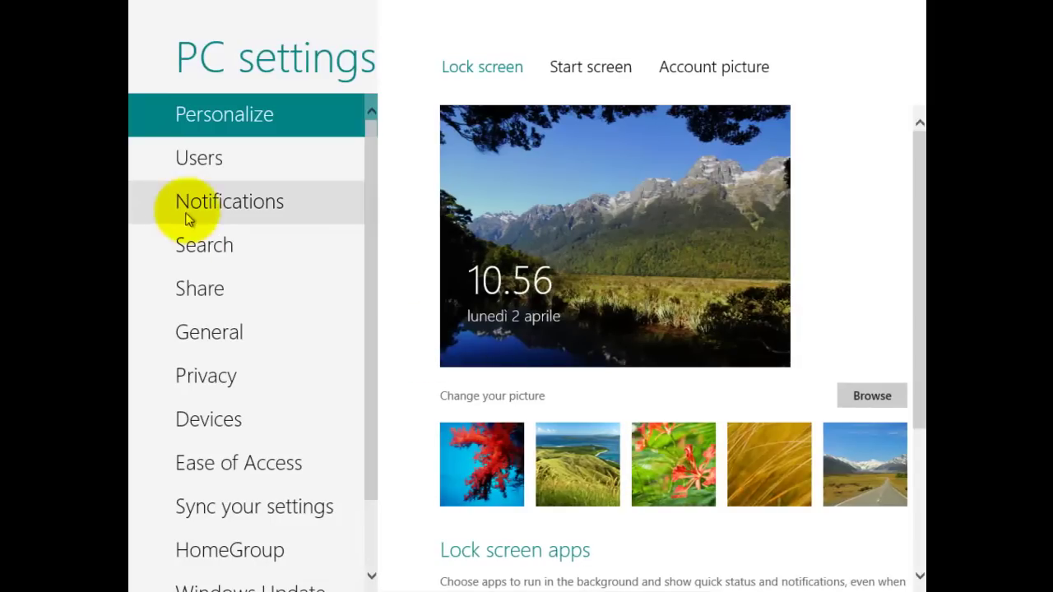
Personalize the Start screen with the third background pattern and the teal background color
click(378, 127)
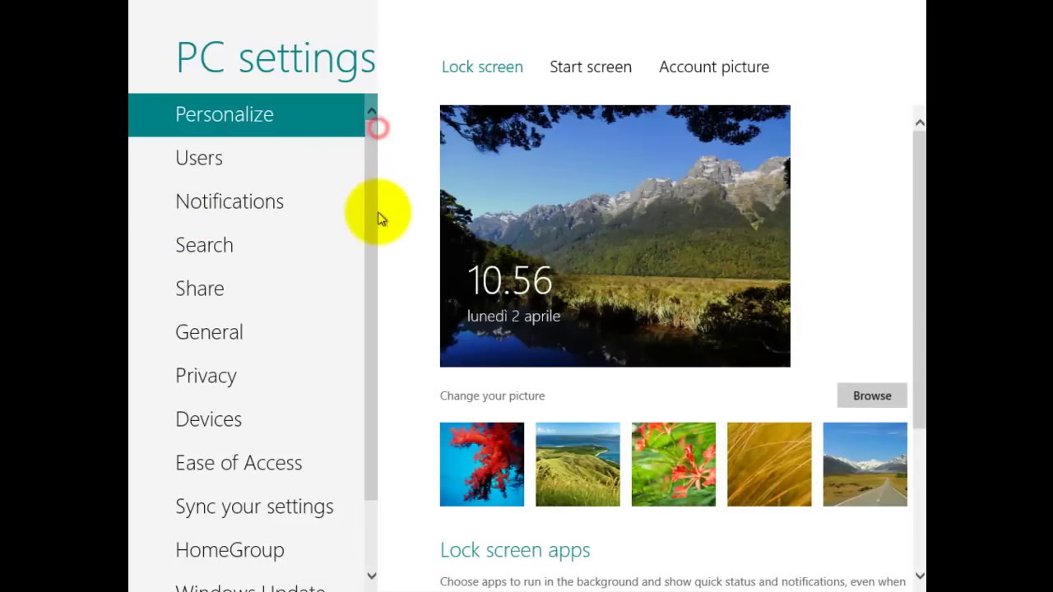
click(580, 67)
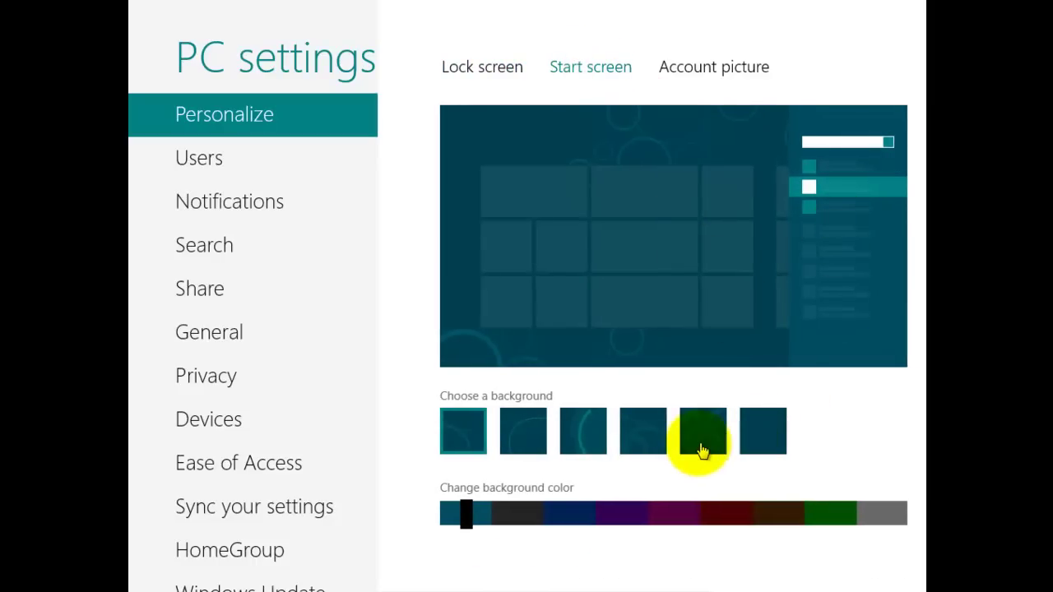
click(597, 445)
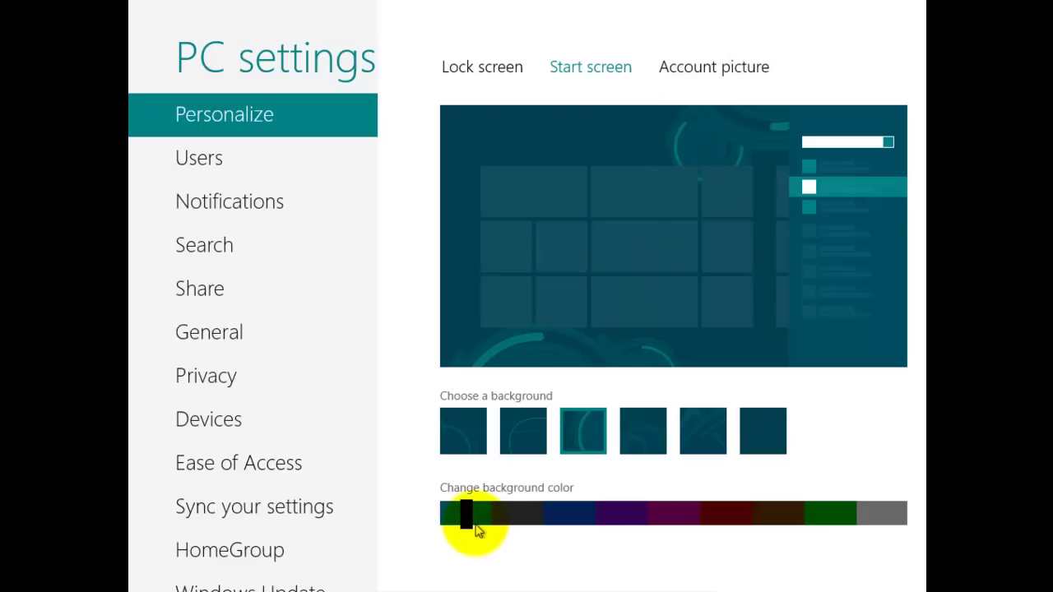
click(483, 514)
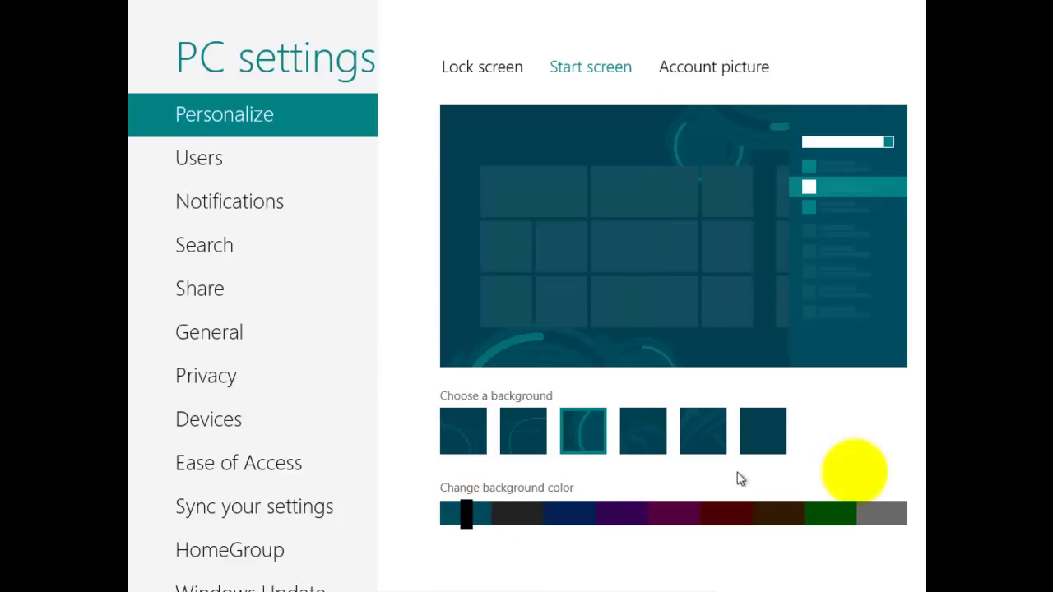
Review the lock screen personalization and the General and HomeGroup pages of PC settings
click(496, 74)
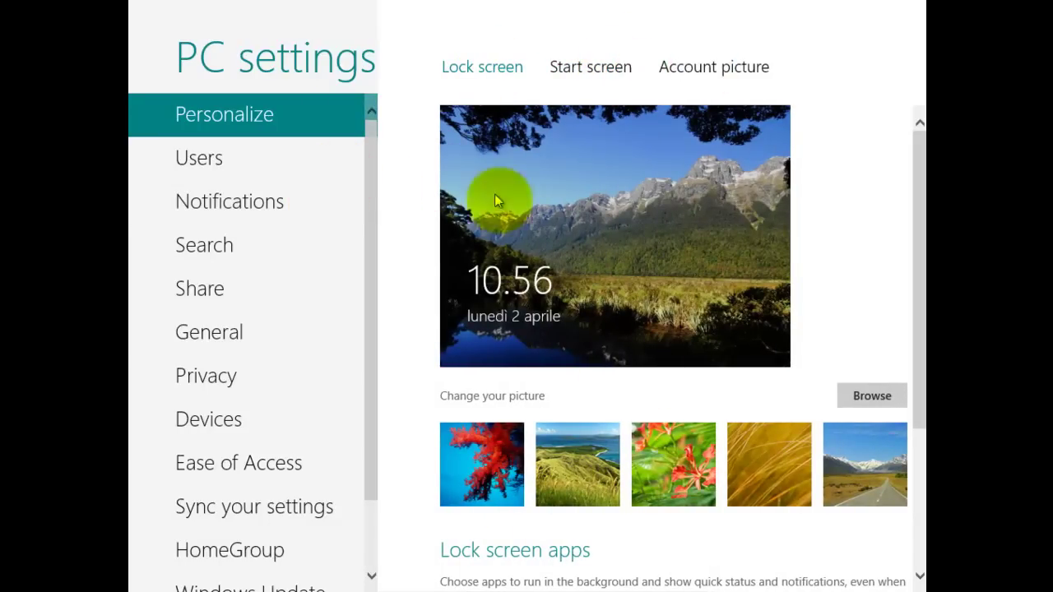
click(239, 352)
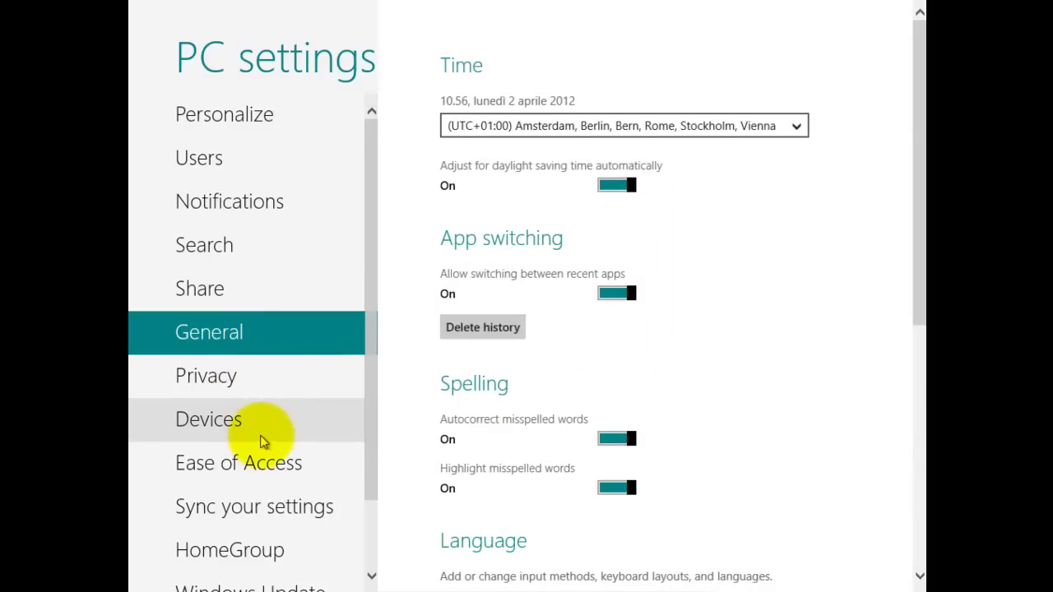
drag(369, 452, 301, 535)
click(274, 474)
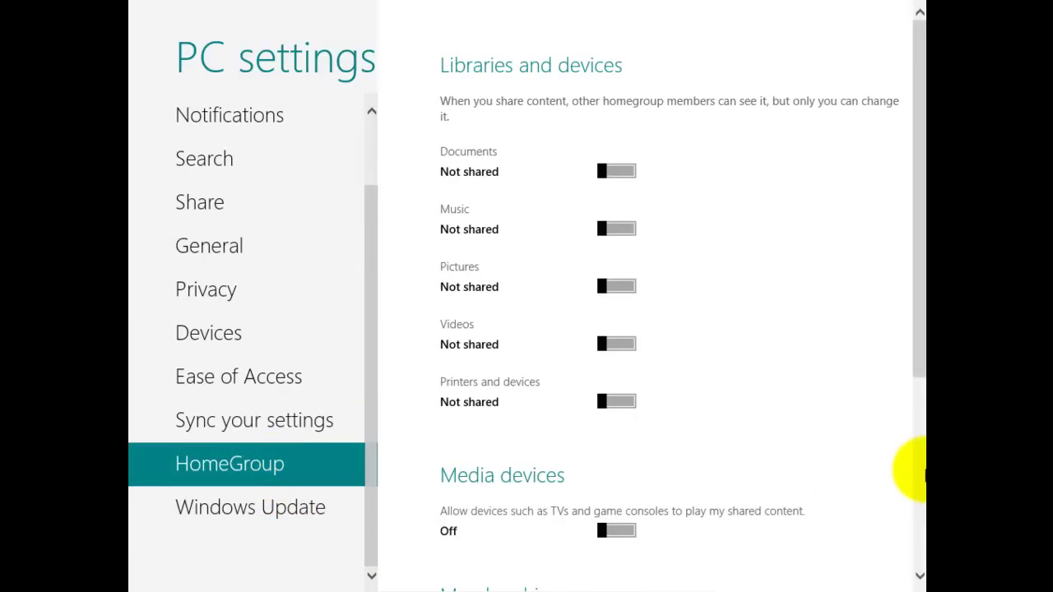
drag(916, 350, 903, 270)
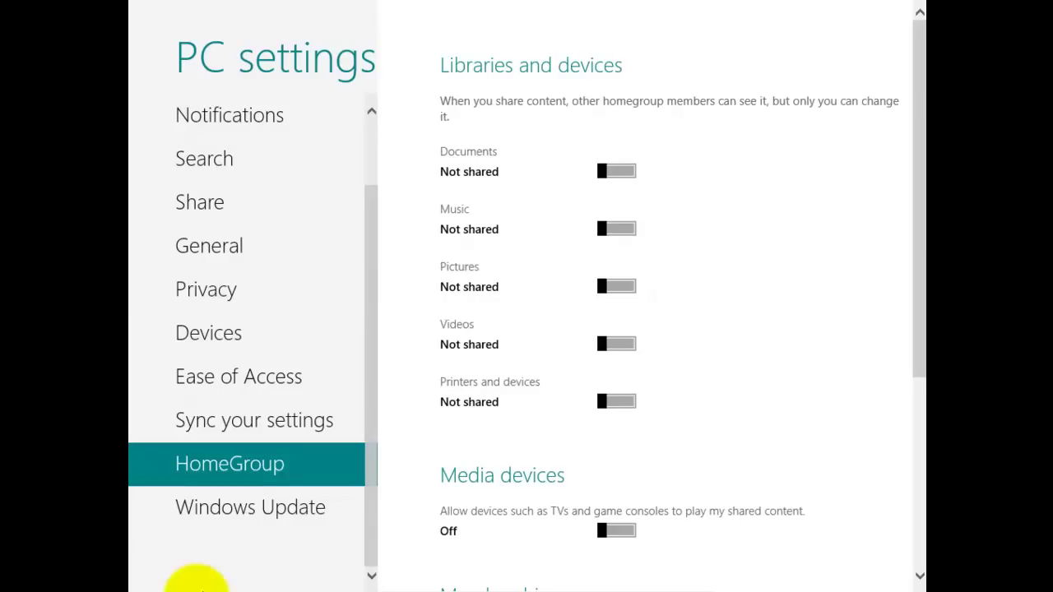
Return to the Start screen from PC settings and look over its tiles and background
mouse_move(129, 590)
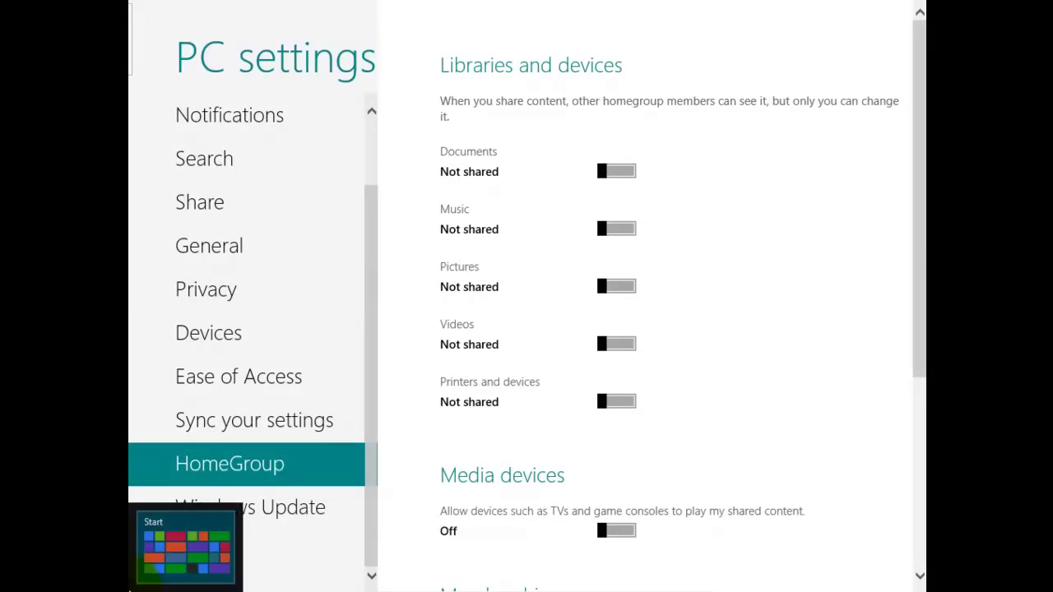
click(135, 587)
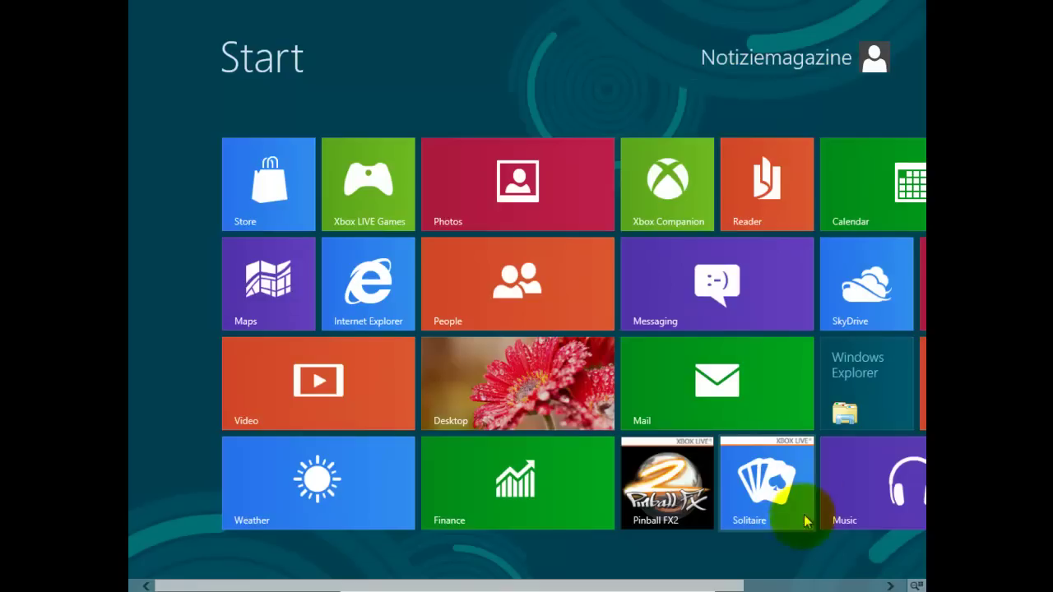
drag(705, 586, 807, 584)
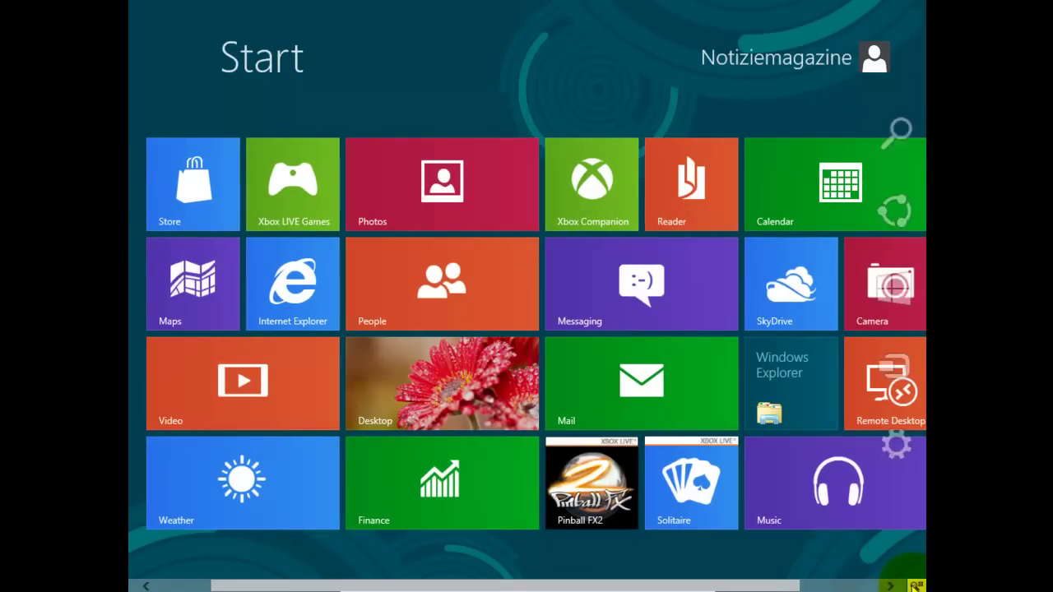